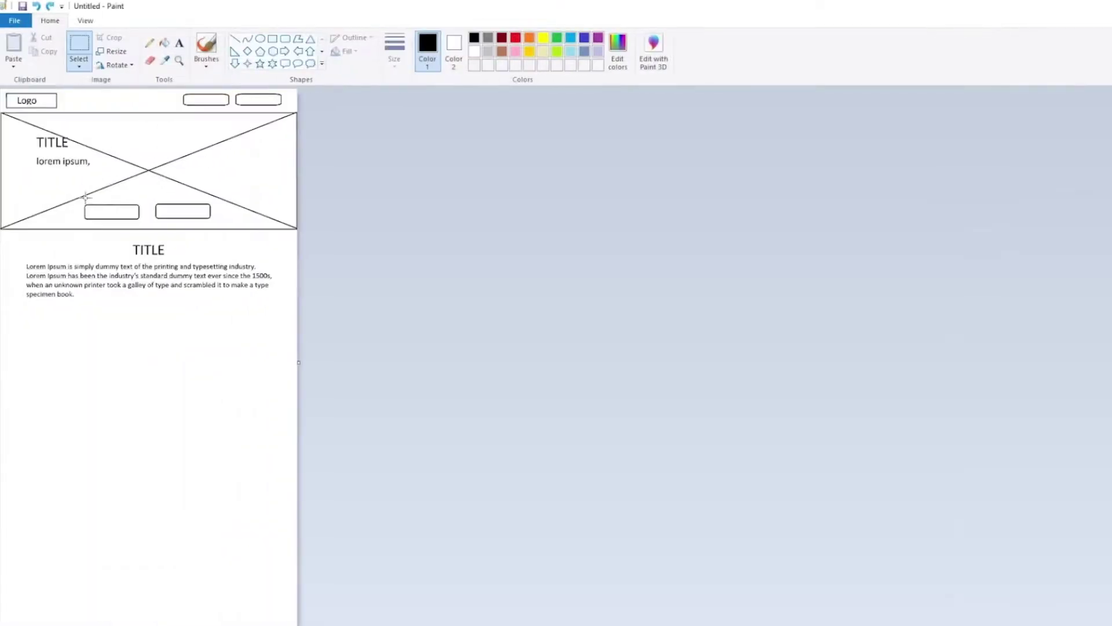
- Label the product box 'category 1', 'product 1' and 'price x$', and add a Tabs widget
left_click(181, 43)
left_click_drag(27, 358, 297, 383)
type("category 1")
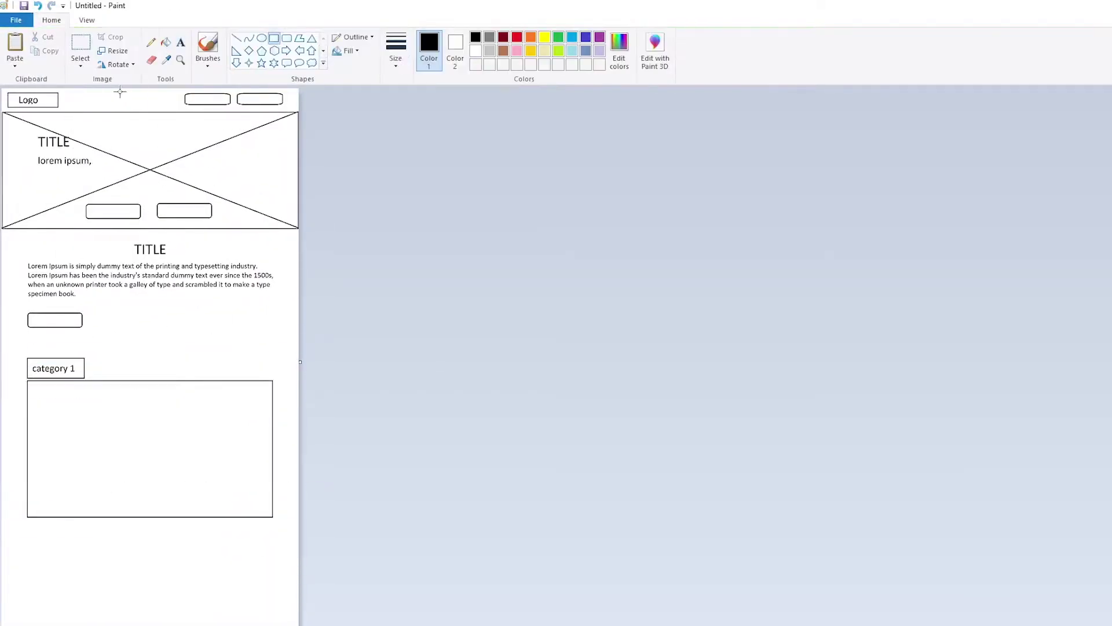
mouse_move(33, 386)
left_mouse_down()
mouse_move(80, 427)
mouse_move(297, 480)
left_mouse_up()
type("product 1")
key("Return")
type("price x$")
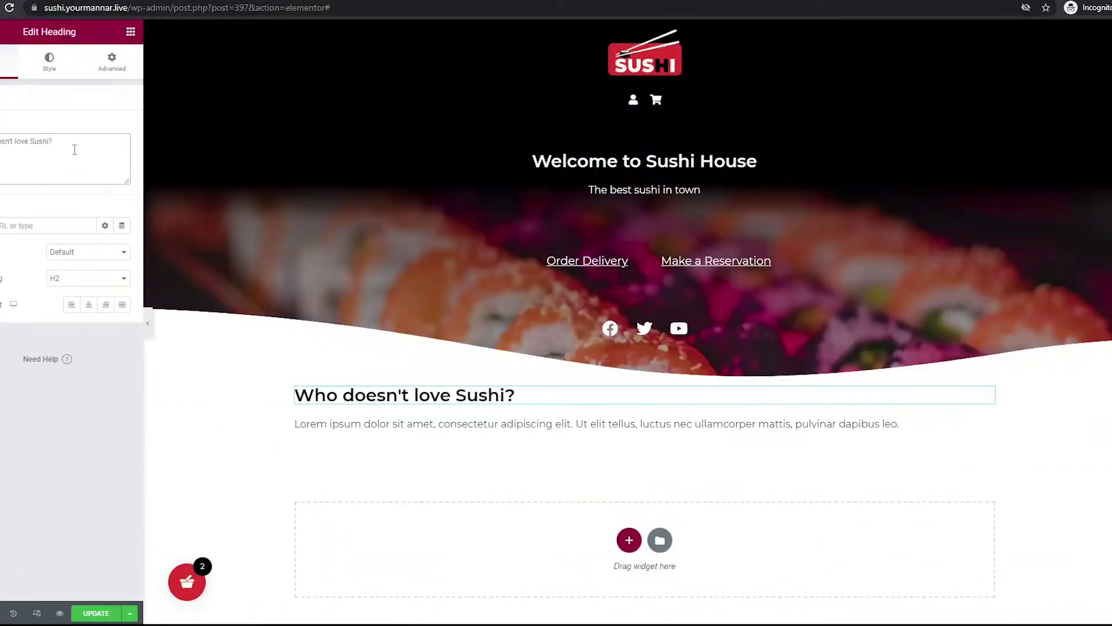
mouse_move(23, 244)
left_mouse_down()
mouse_move(536, 370)
mouse_move(537, 354)
left_mouse_up()
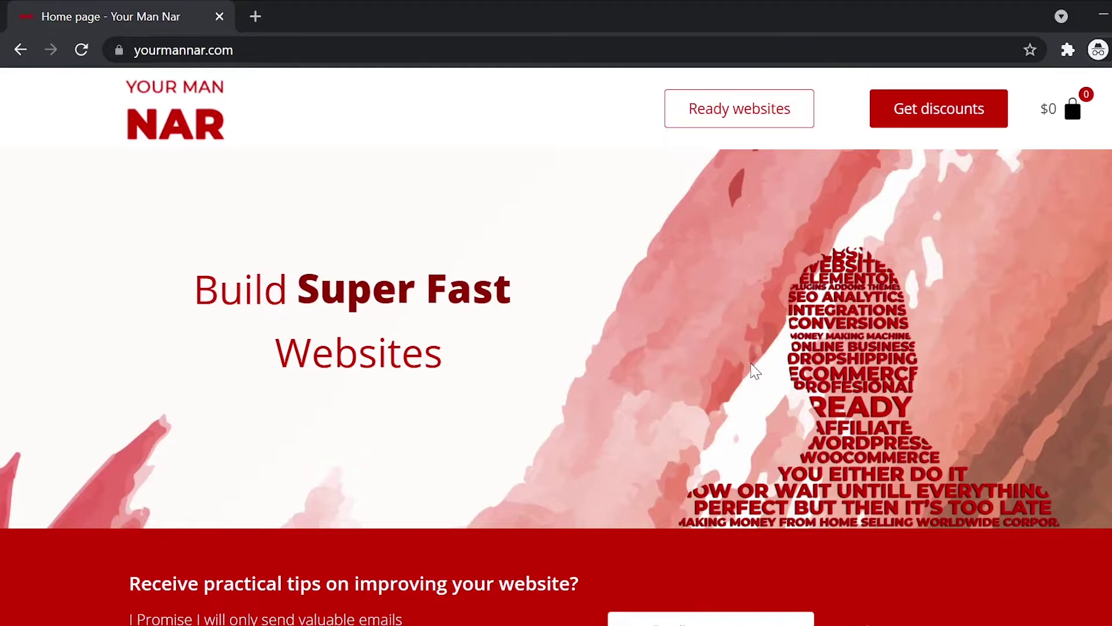
- Go to the discount coupon codes page and highlight the NAR10 and NAR15 codes
scroll(987, 103, "down", 6)
scroll(755, 367, "down", 5)
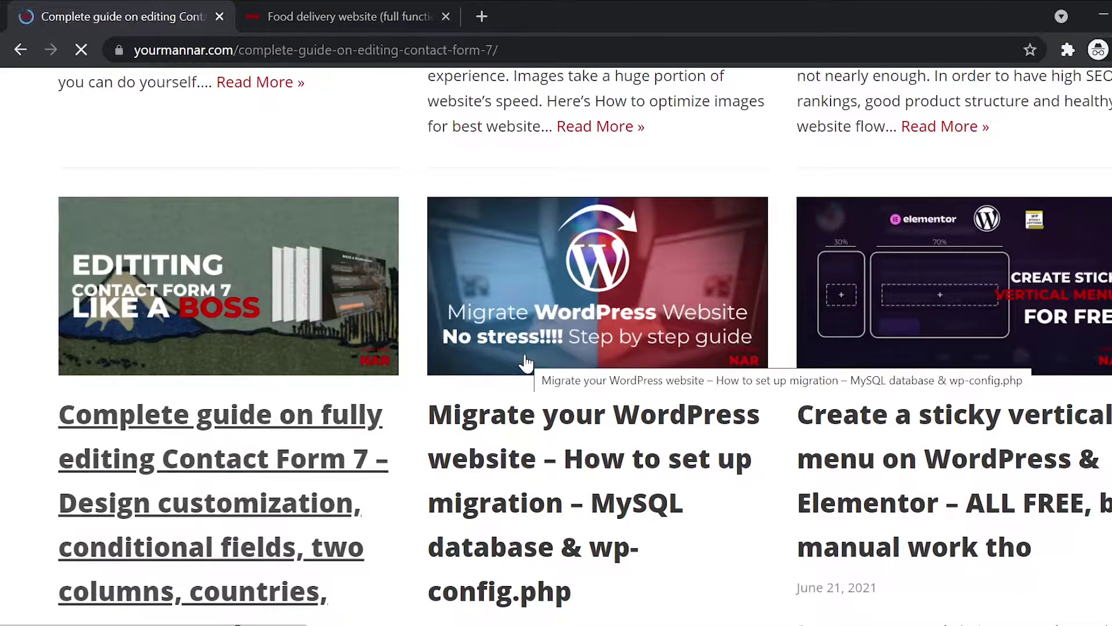
scroll(526, 364, "down", 5)
scroll(525, 363, "down", 5)
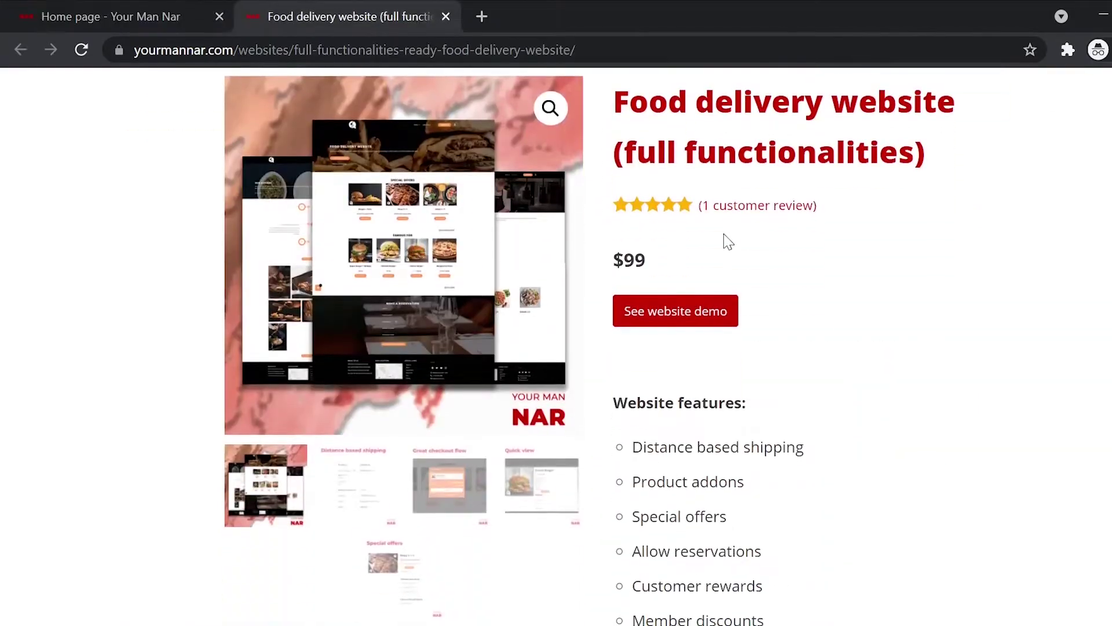
scroll(648, 411, "down", 10)
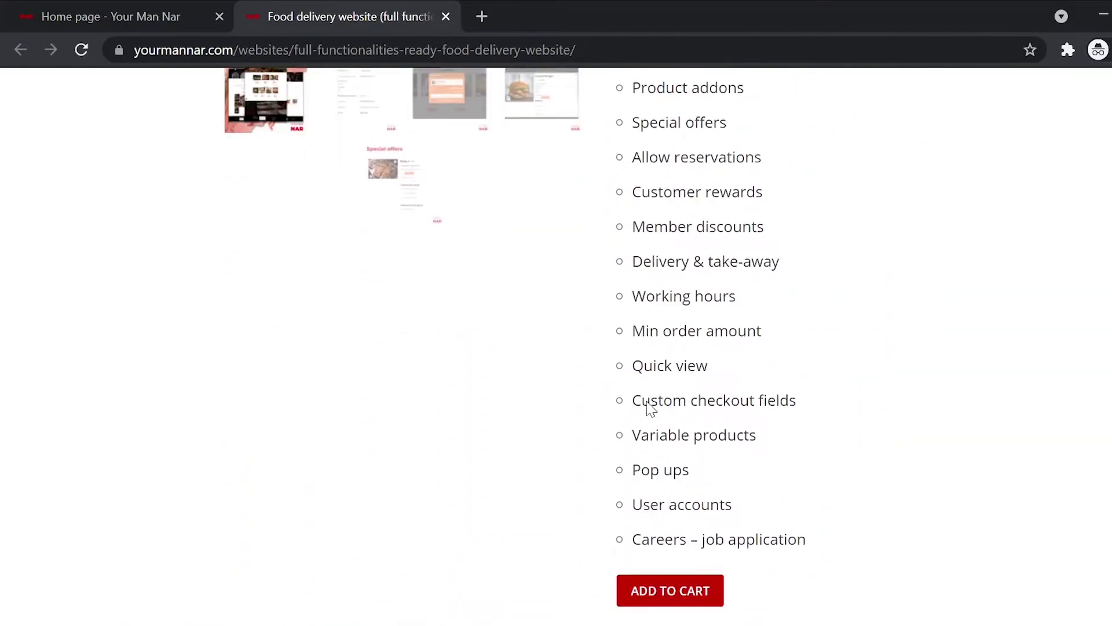
scroll(651, 408, "down", 3)
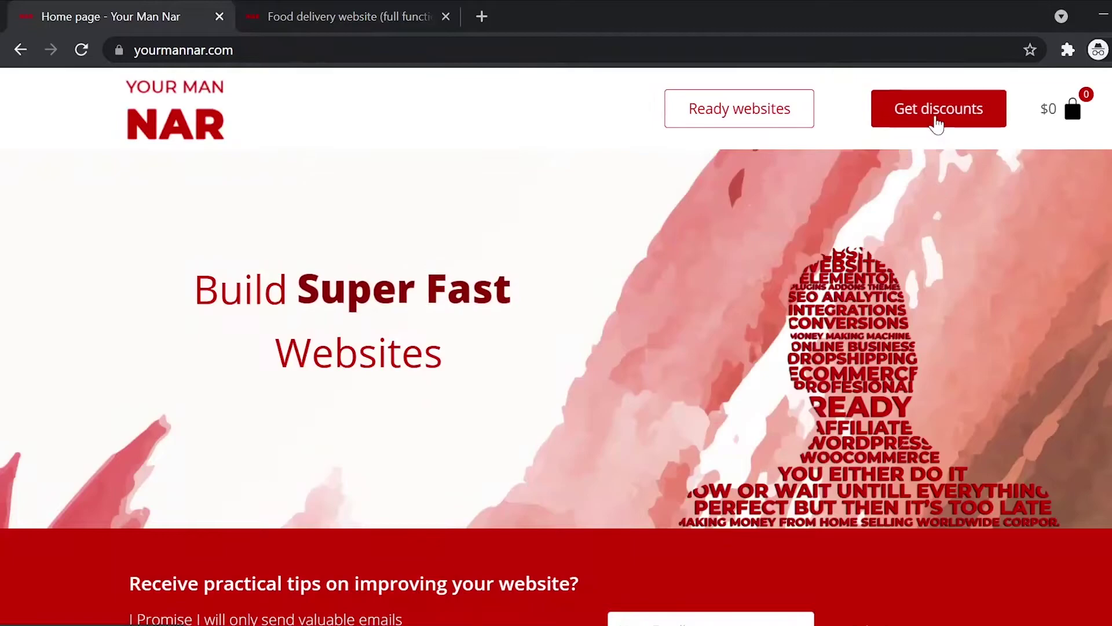
left_click(936, 115)
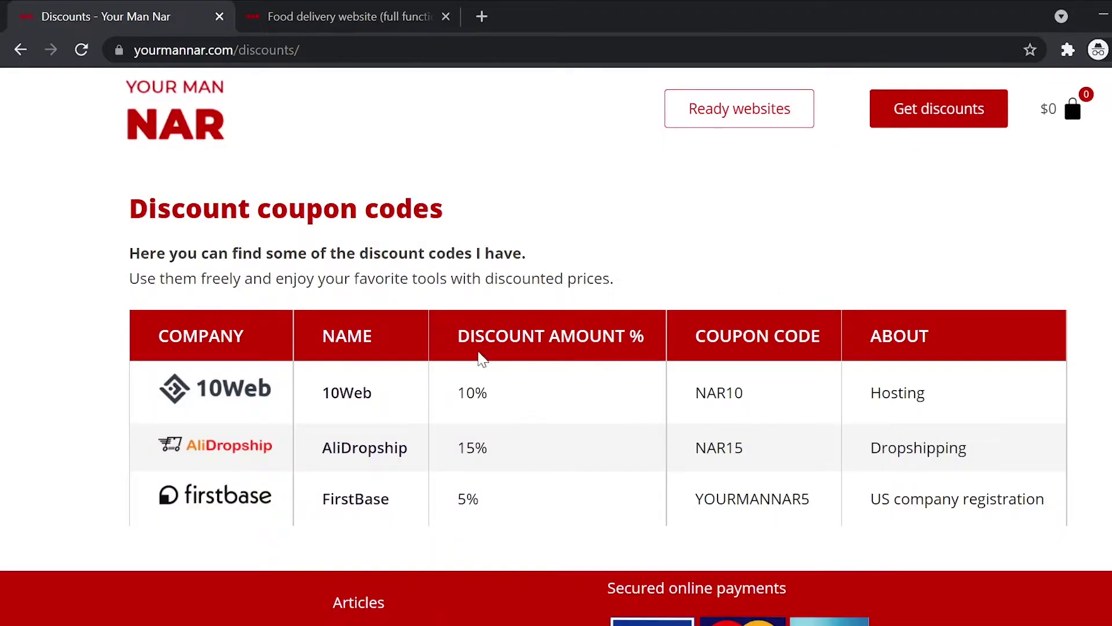
left_click_drag(696, 394, 742, 394)
left_click_drag(697, 336, 820, 336)
left_click_drag(696, 448, 743, 447)
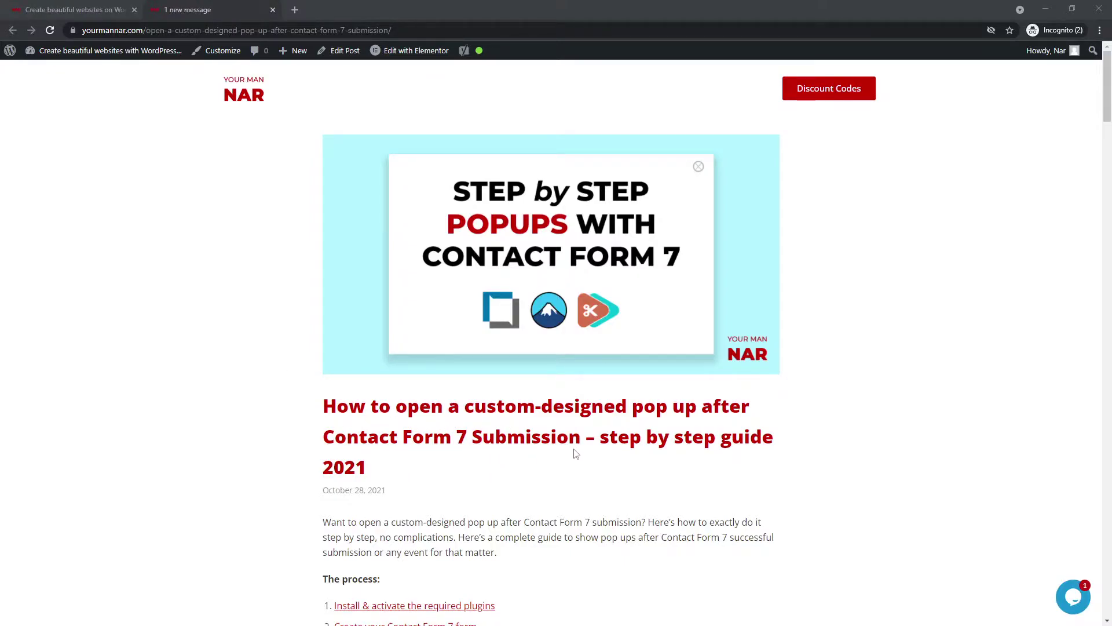
double_click(364, 474)
left_click(364, 474)
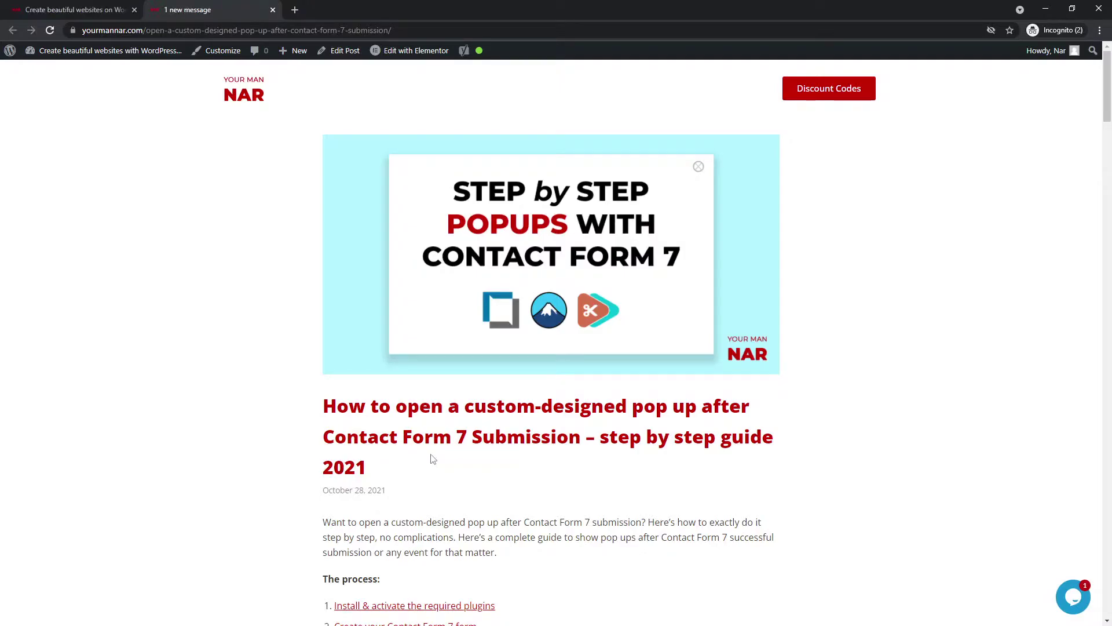
scroll(432, 459, "down", 4)
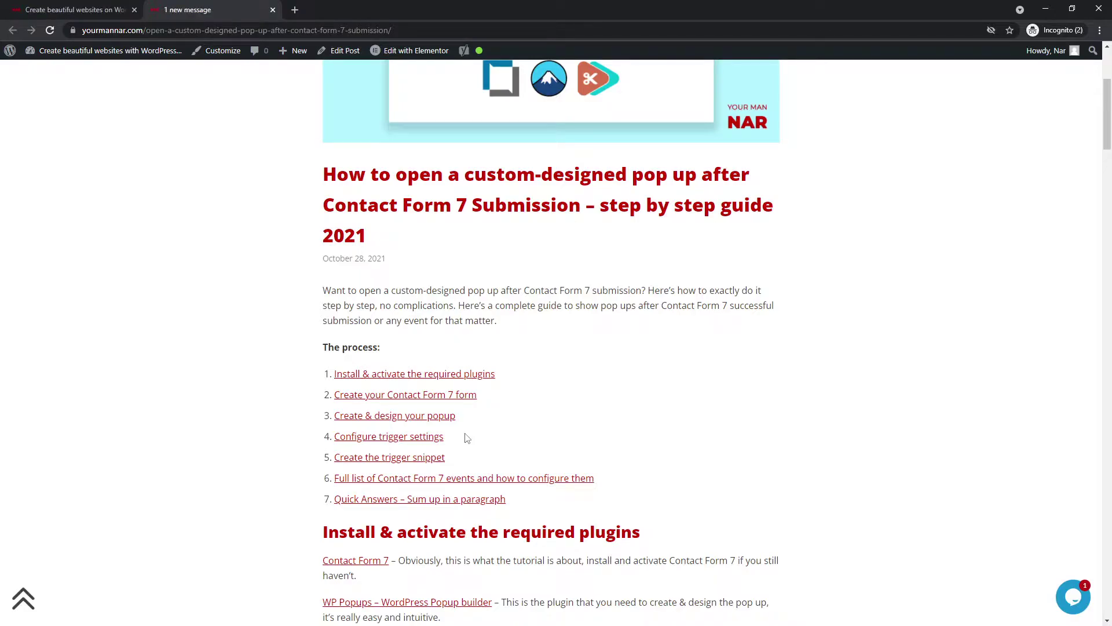
scroll(465, 436, "down", 4)
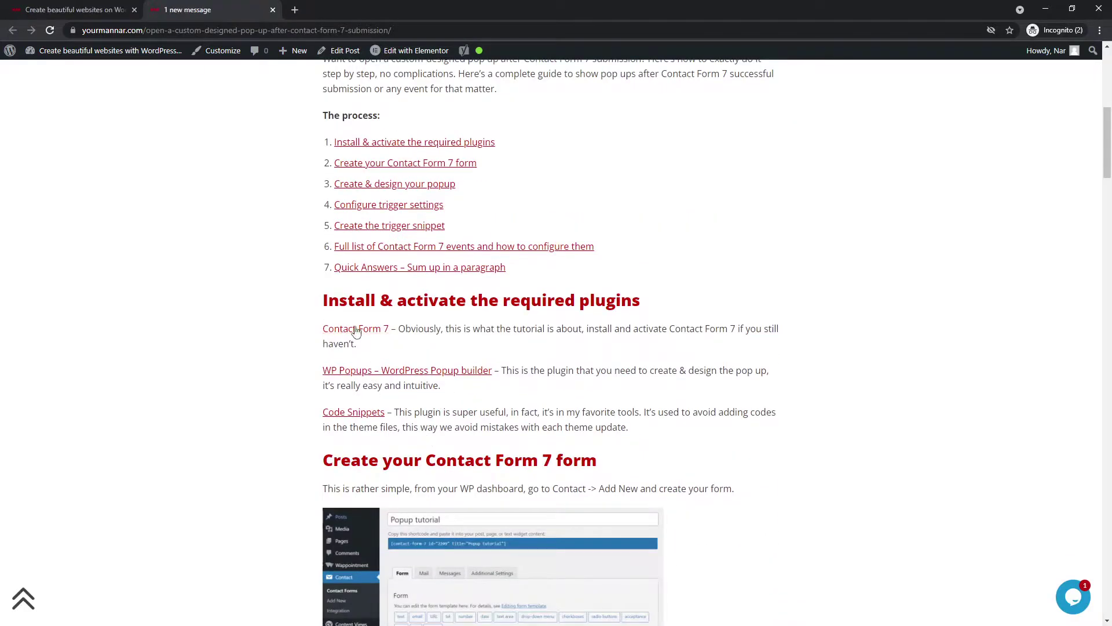
middle_click(346, 339)
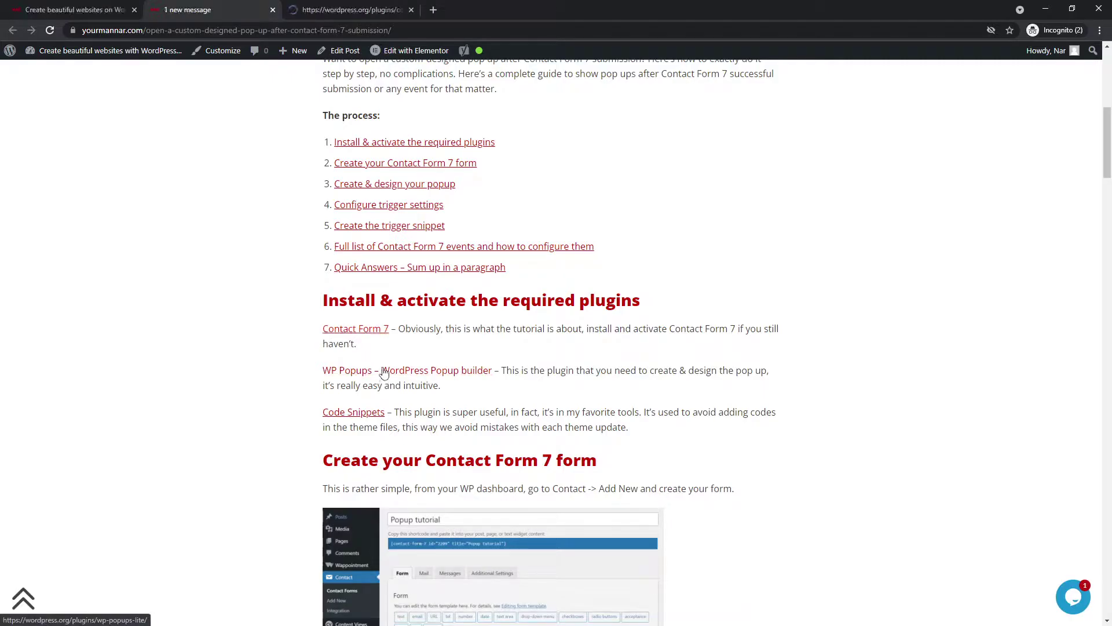
middle_click(385, 374)
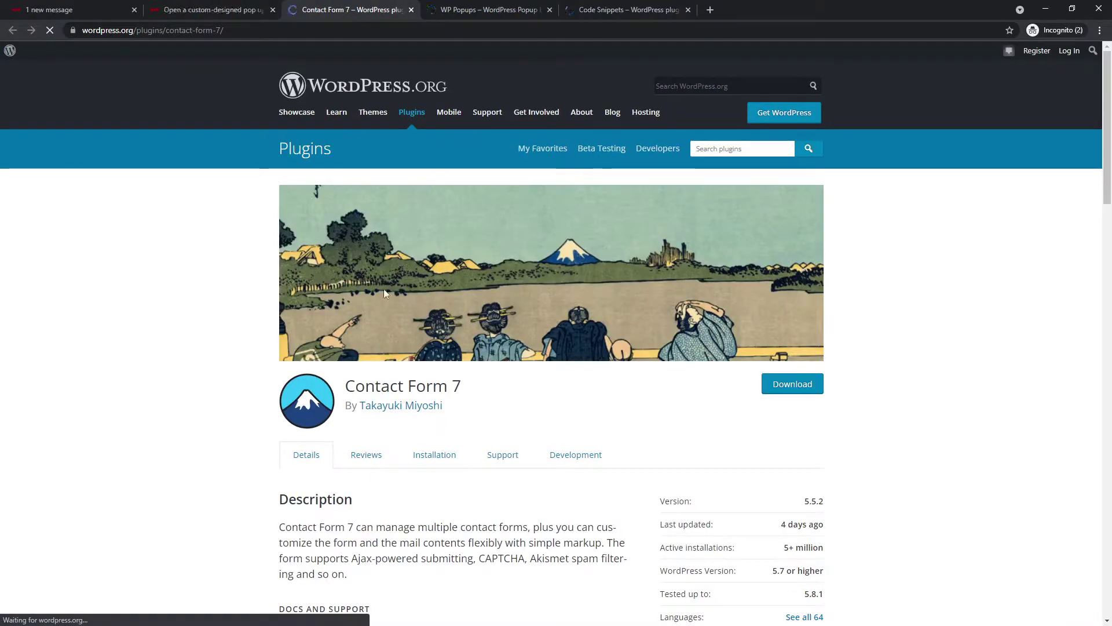
scroll(269, 302, "down", 2)
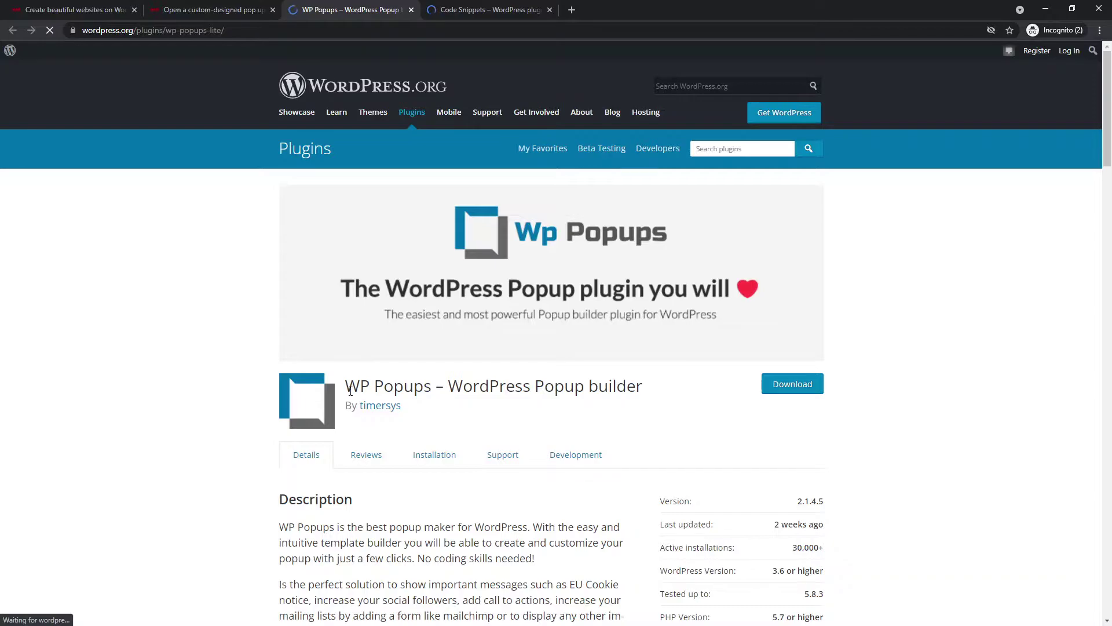
left_click_drag(345, 388, 627, 387)
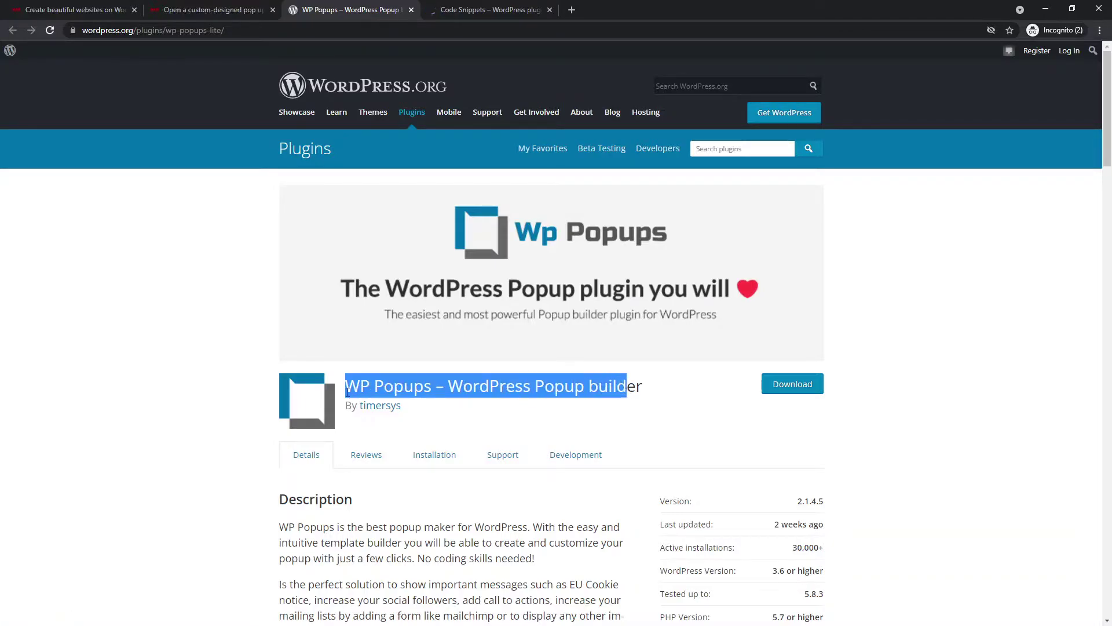
scroll(115, 360, "down", 3)
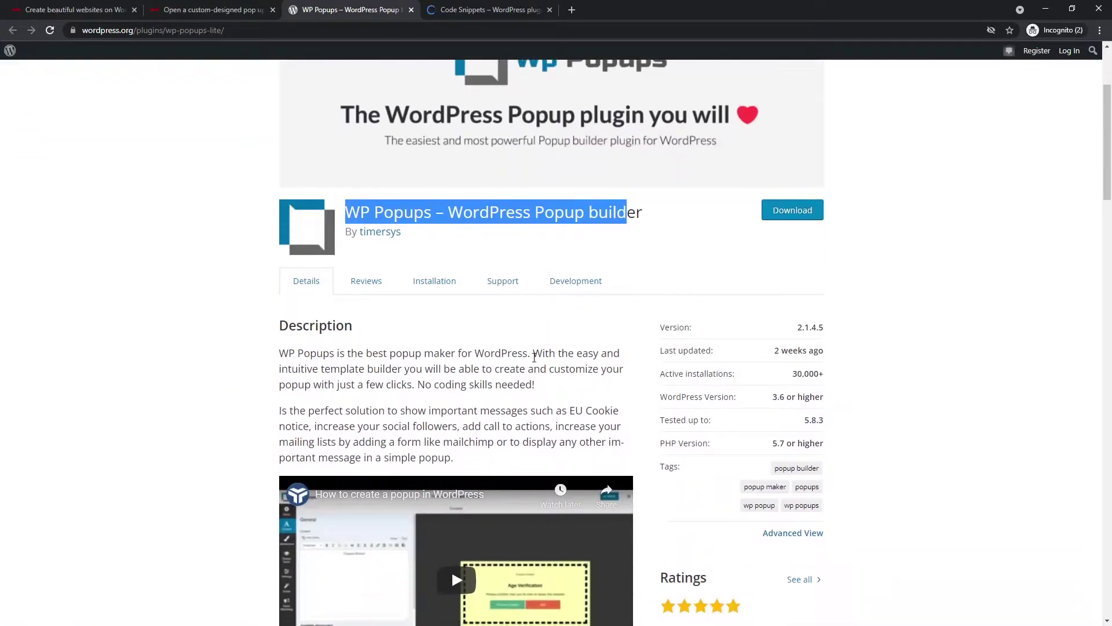
scroll(504, 365, "up", 3)
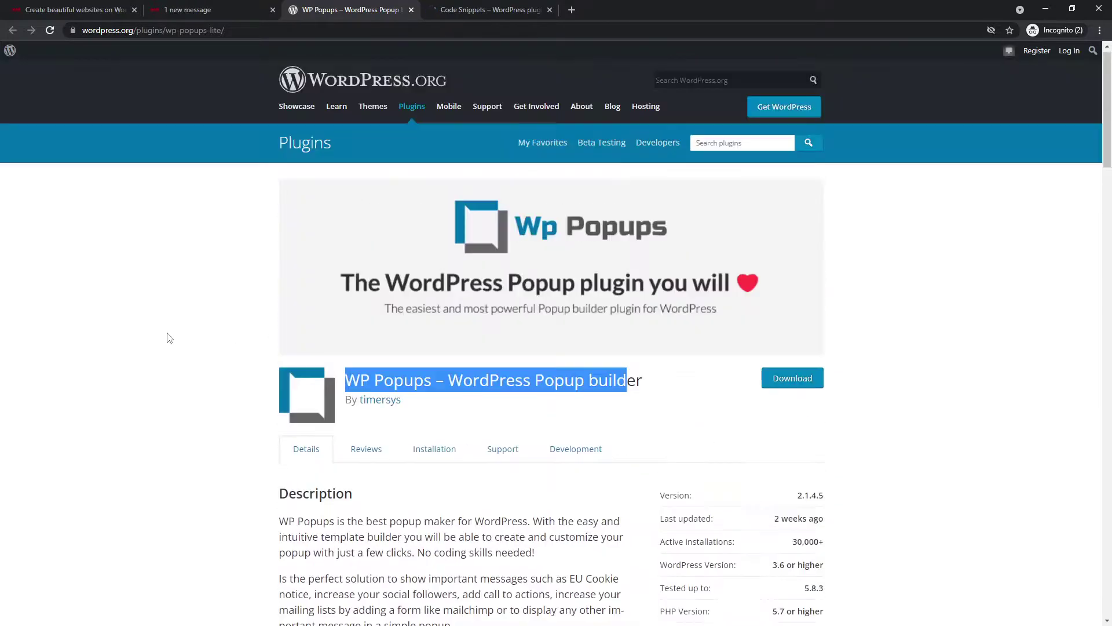
left_click(412, 10)
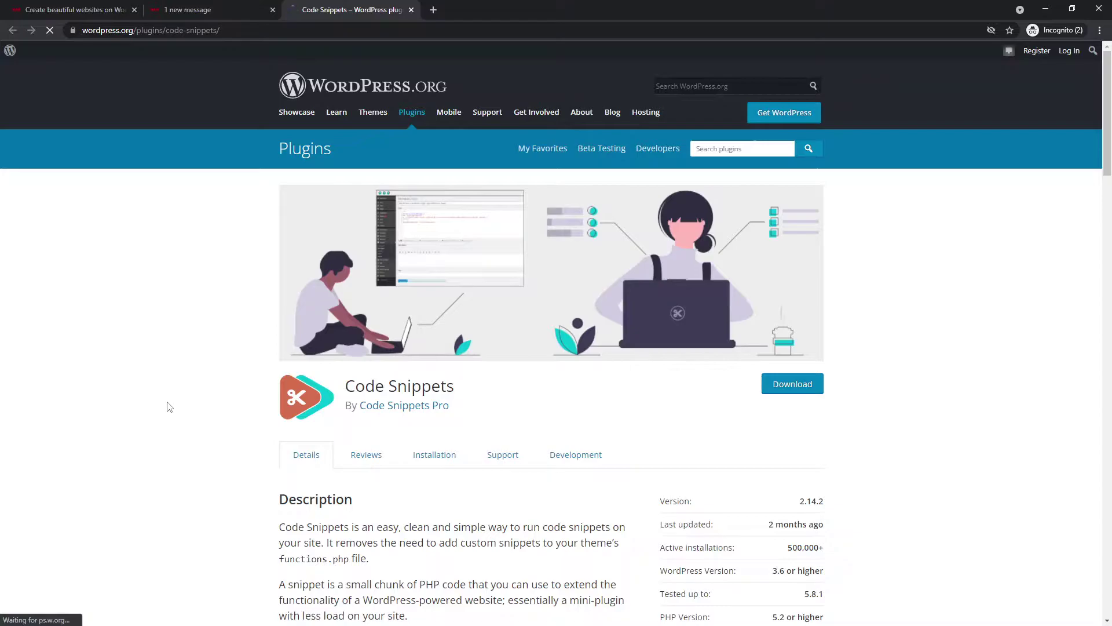
scroll(338, 285, "down", 2)
left_click_drag(388, 270, 347, 270)
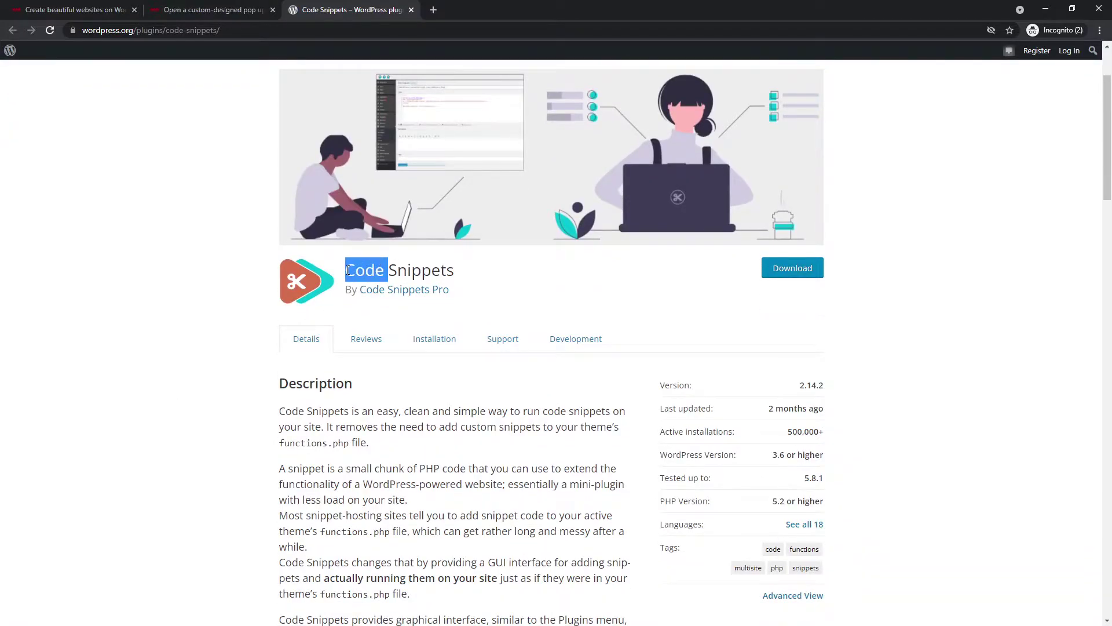
left_click(390, 271)
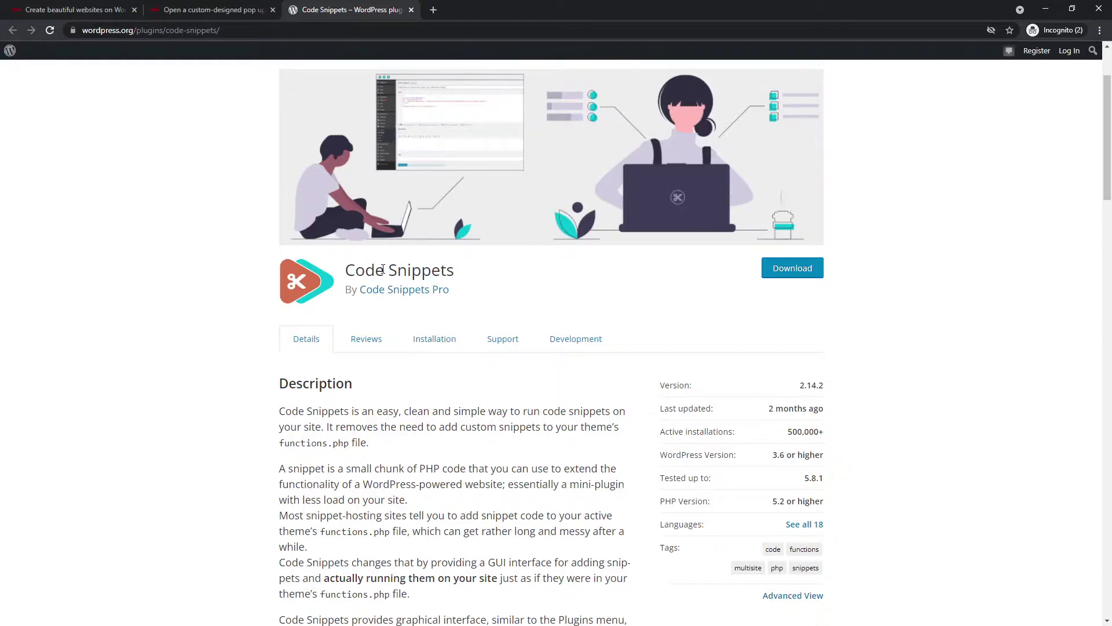
left_click_drag(382, 270, 391, 269)
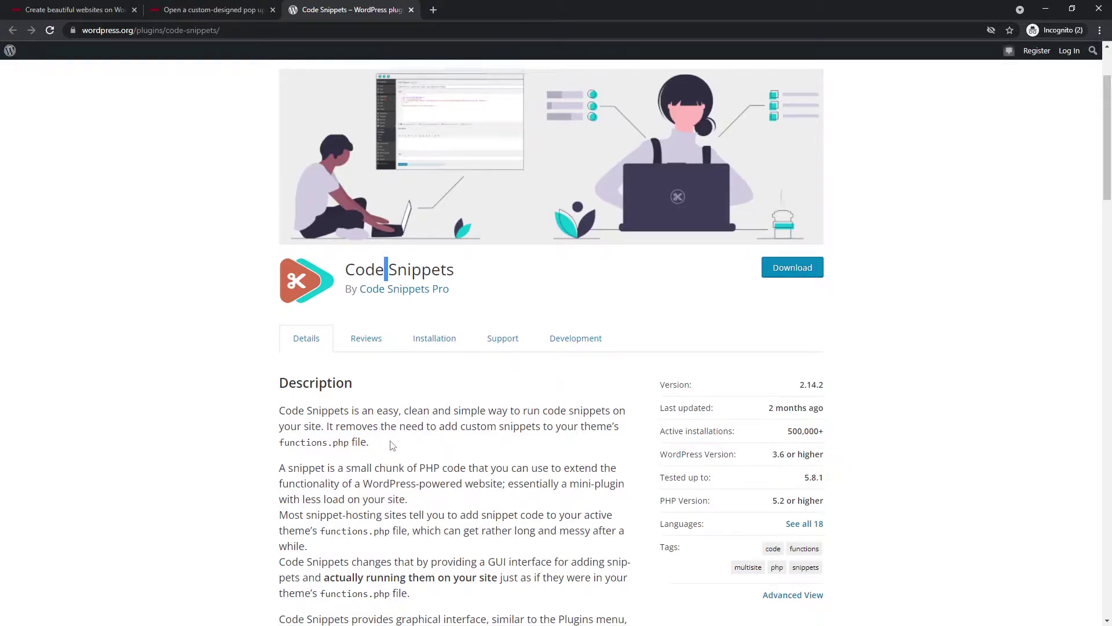
scroll(387, 461, "down", 2)
scroll(375, 367, "down", 4)
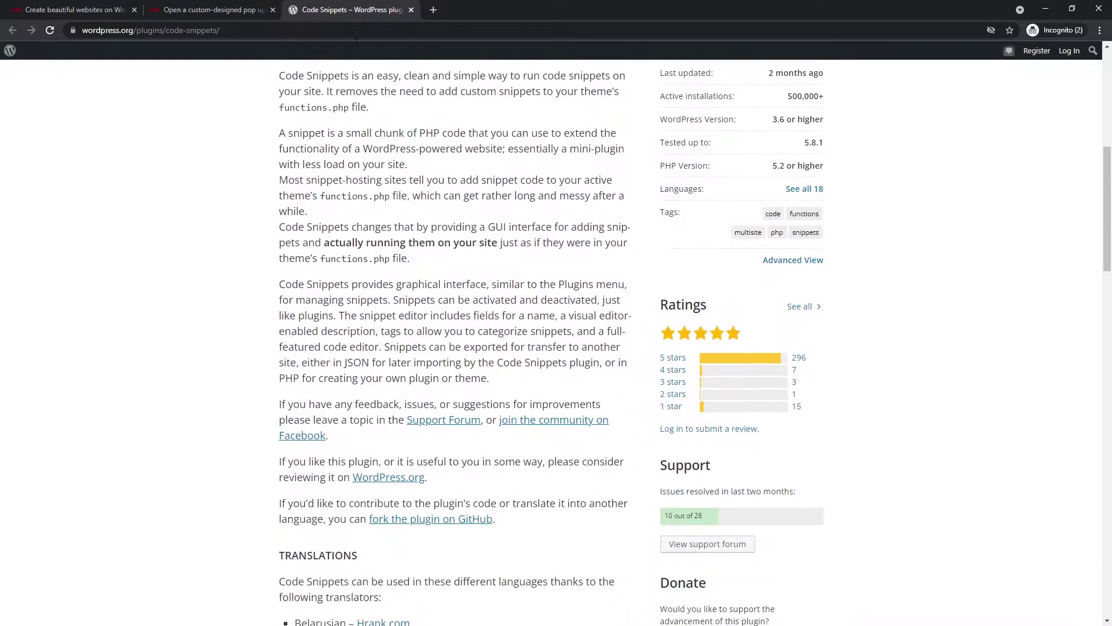
key("ctrl+w")
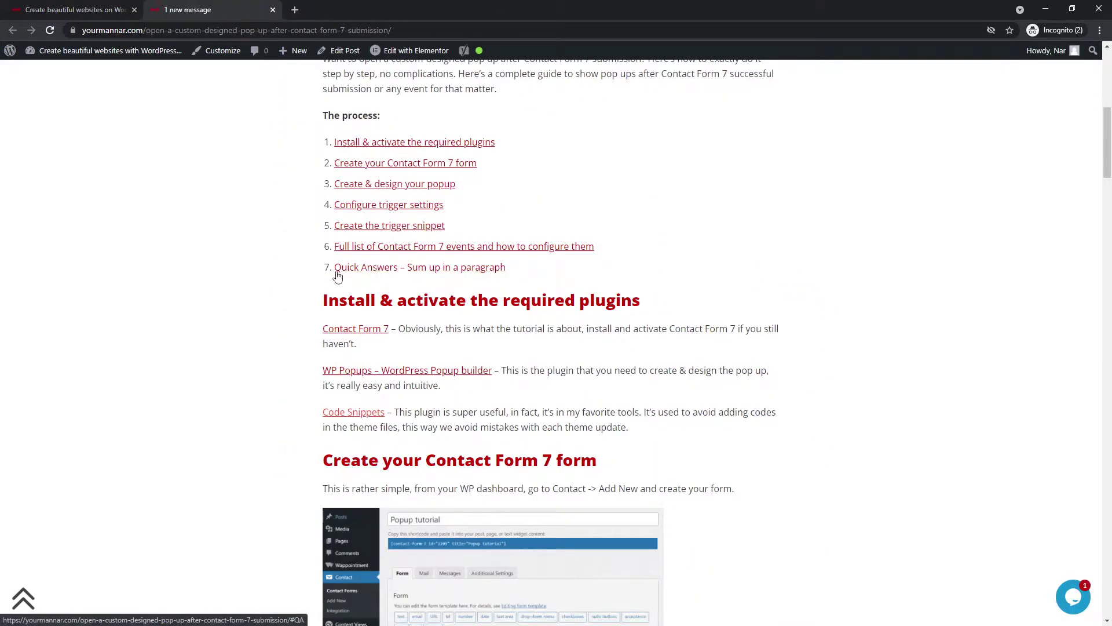
- Return to the site's home page and go to its WordPress admin Dashboard
scroll(293, 258, "down", 2)
left_click(69, 10)
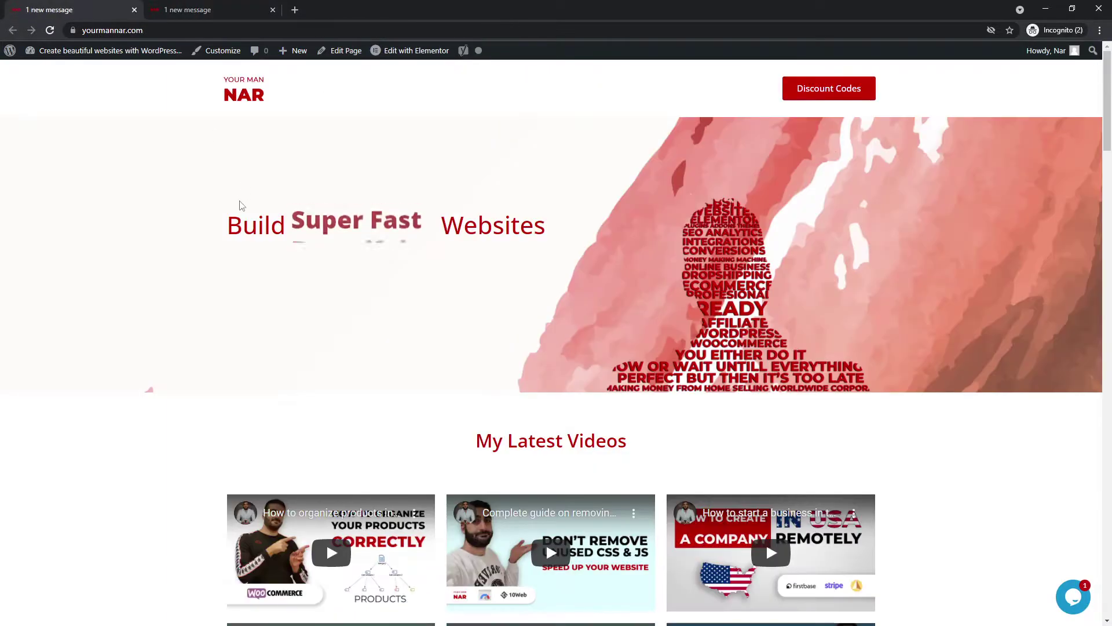
left_click(55, 70)
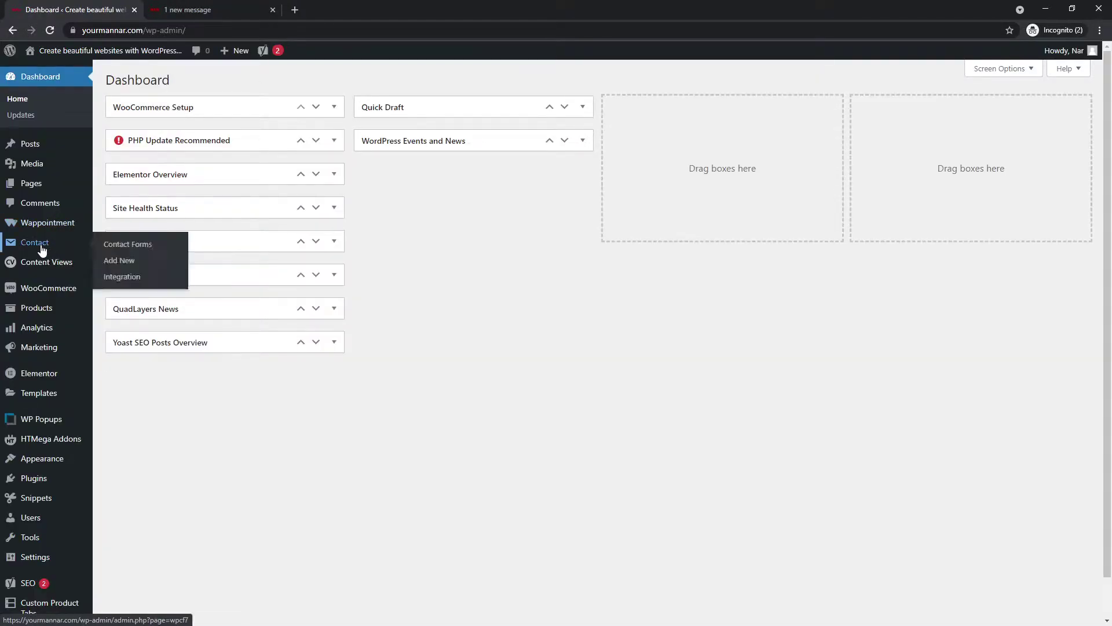
mouse_move(41, 248)
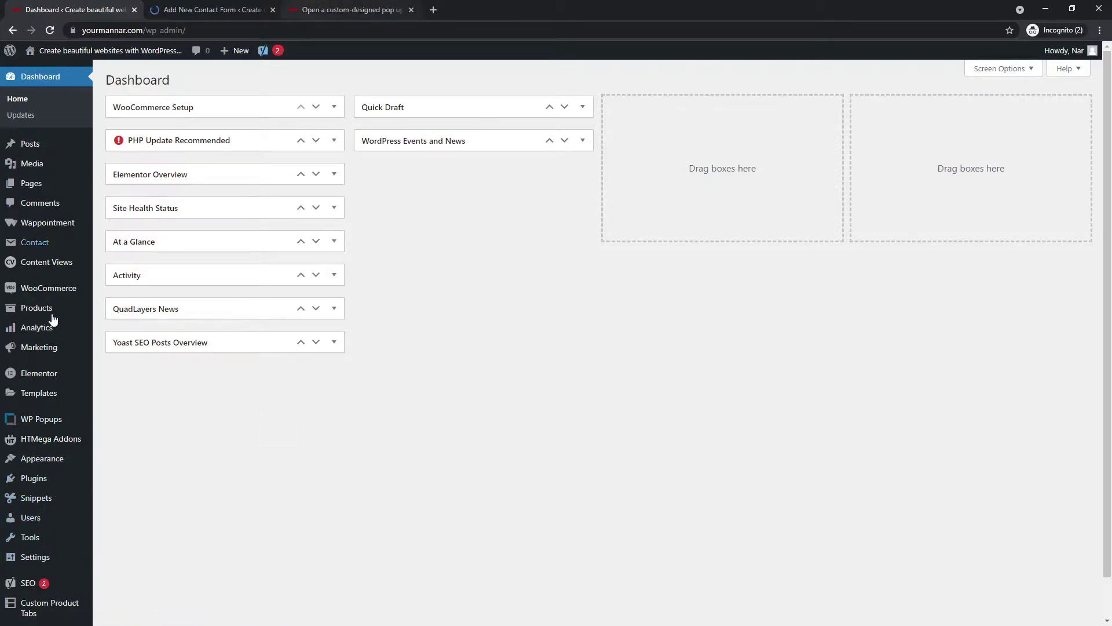
- Start a new contact form titled 'Form submission popup - Tutorial'
left_click(229, 8)
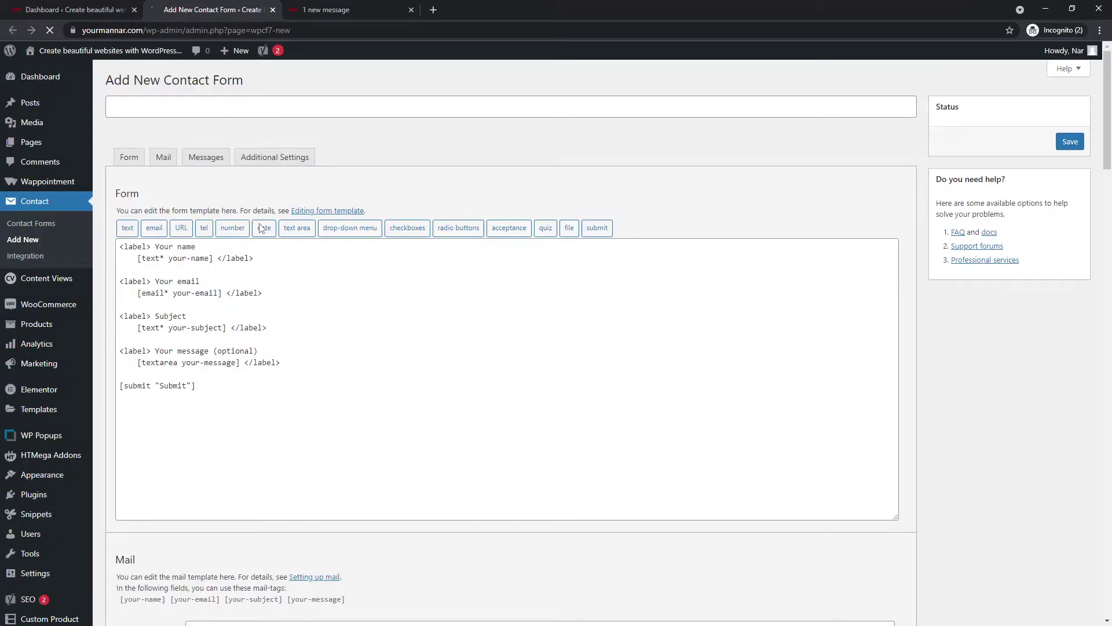
left_click(35, 226)
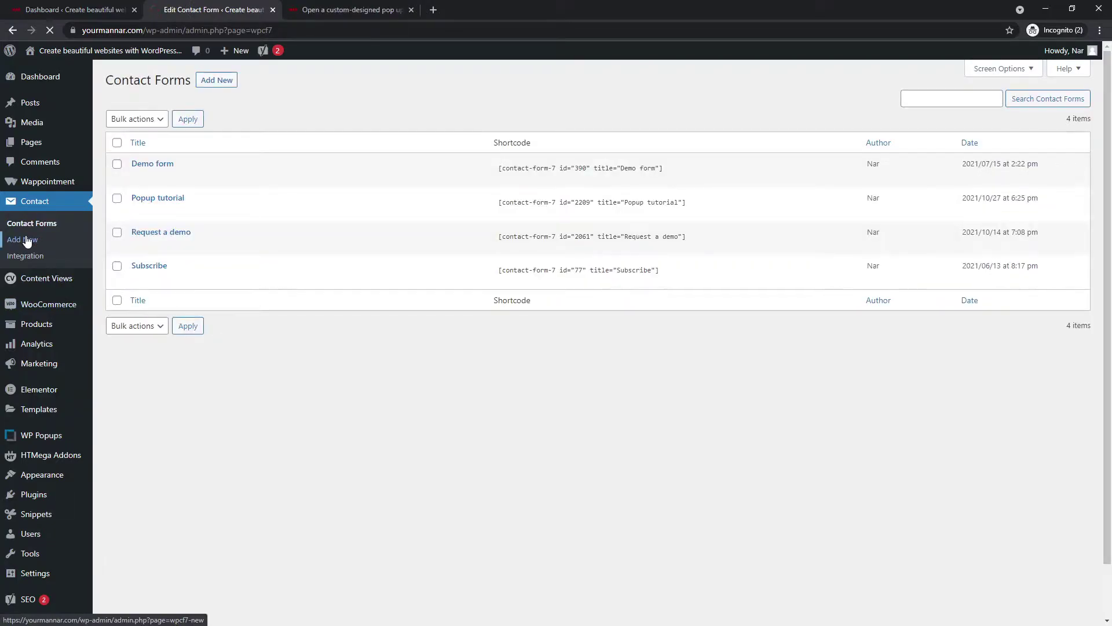
left_click(26, 241)
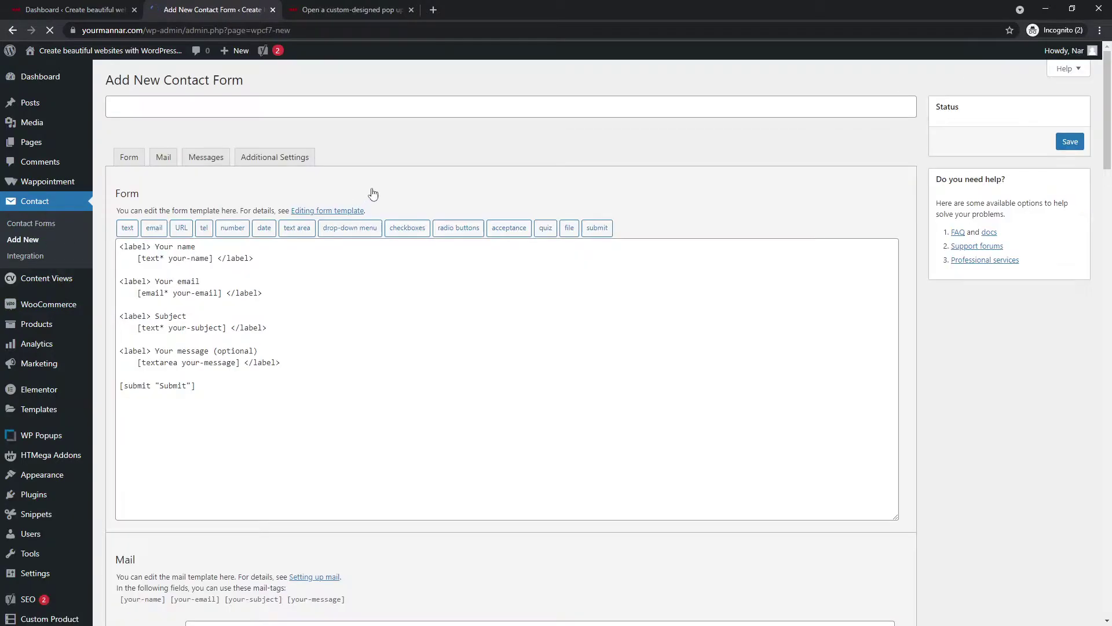
left_click(373, 104)
type("Form")
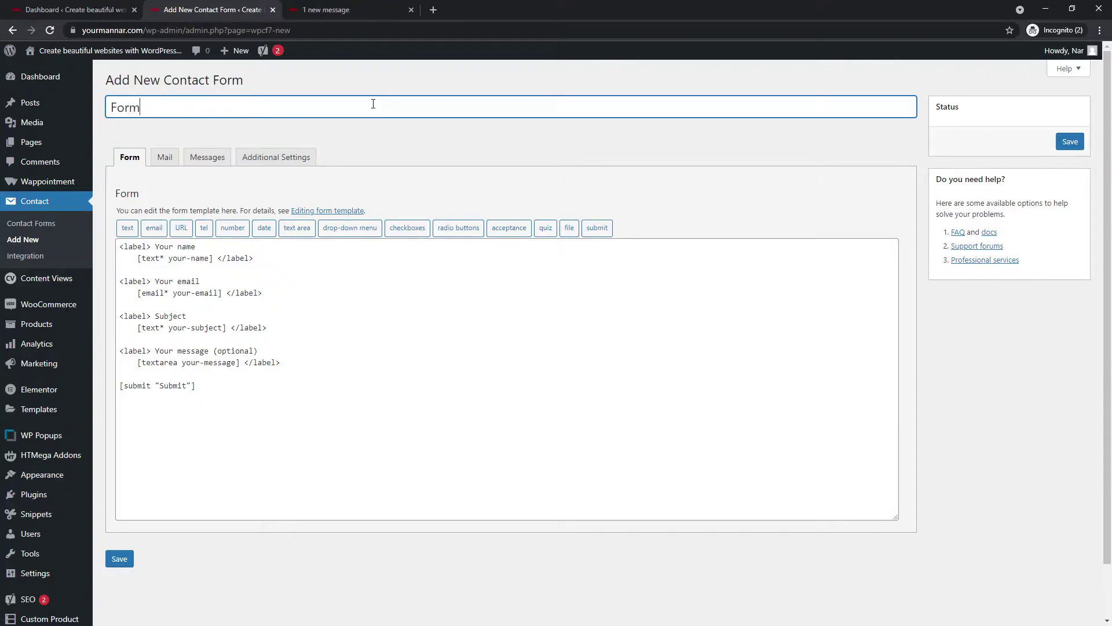
type(" submission popup - Tuto")
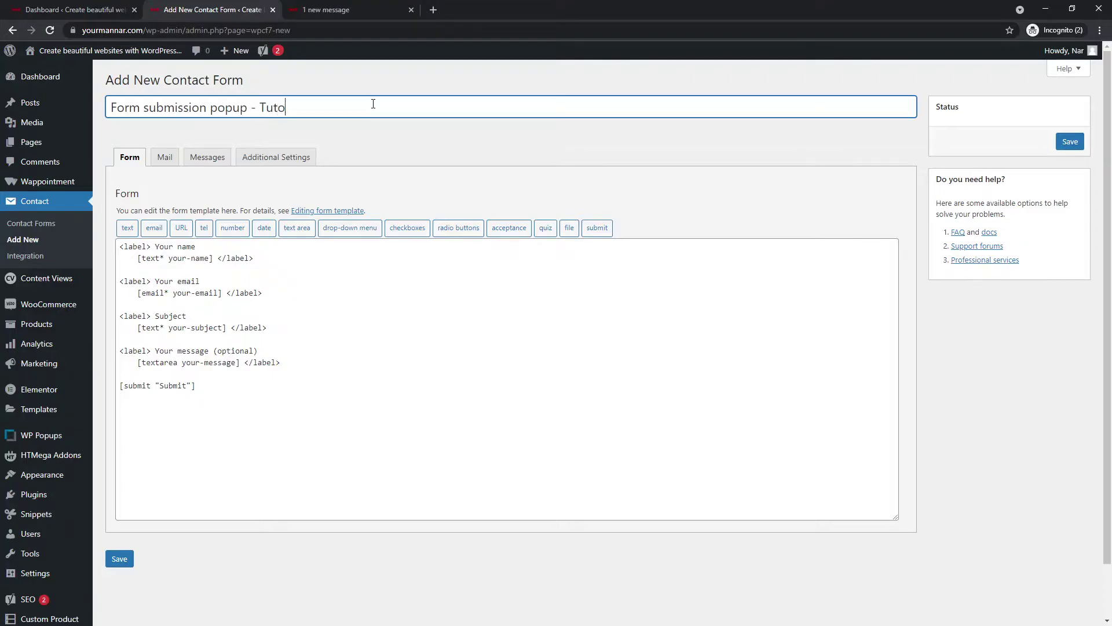
type("rial")
- Keep the default name, email, subject and message template and save the form
left_click(276, 367)
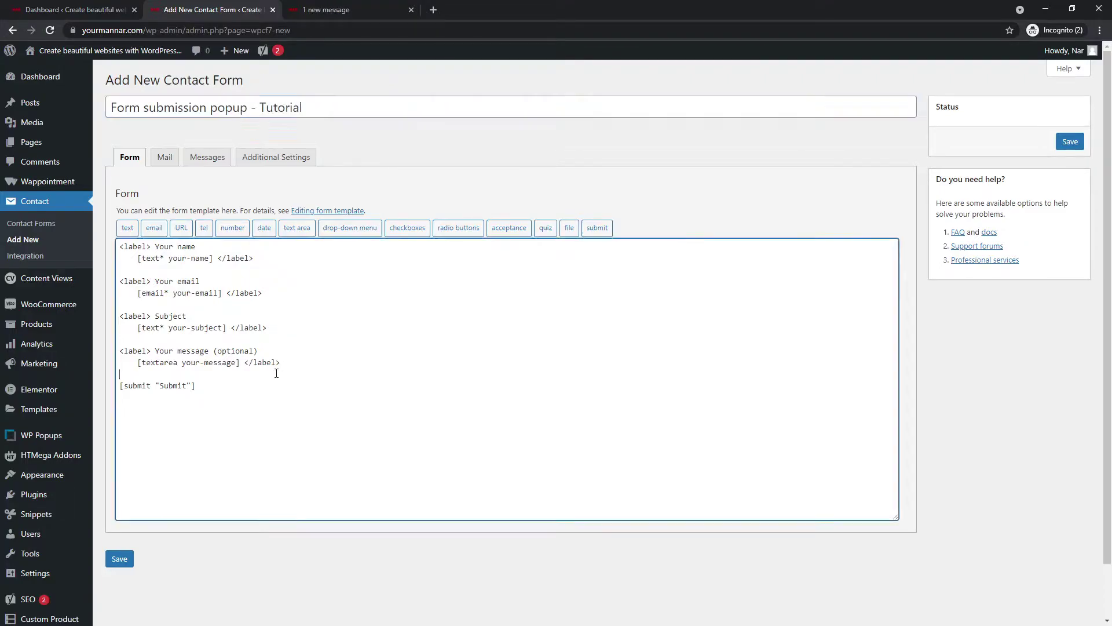
left_click_drag(266, 392, 107, 246)
left_click(191, 259)
left_click(118, 562)
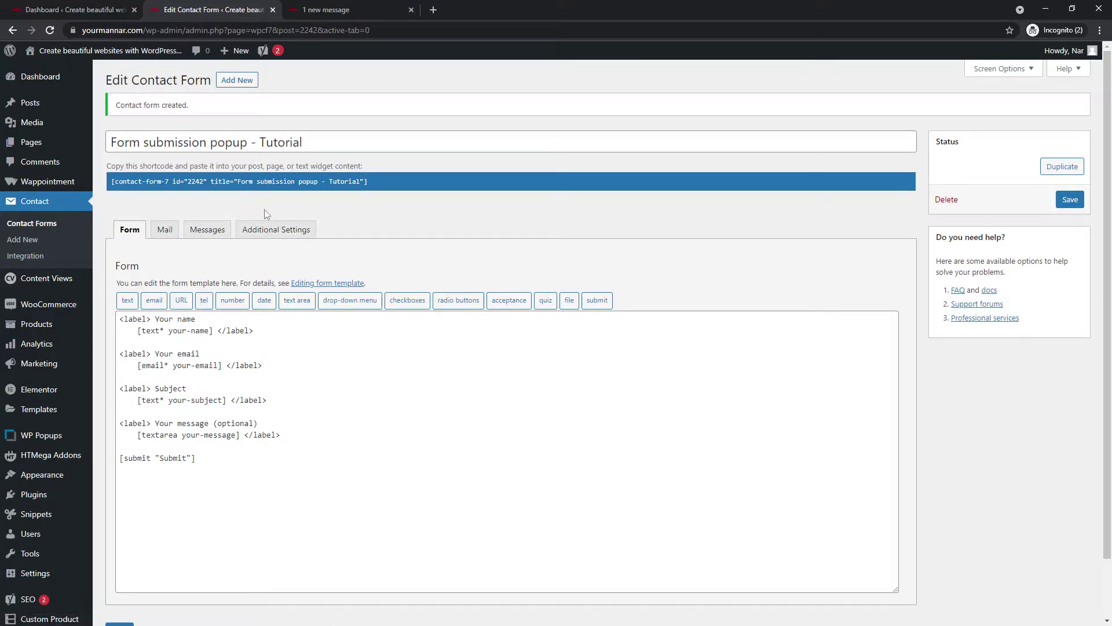
- Select the new form's shortcode for copying
left_click(272, 183)
key("ctrl+c")
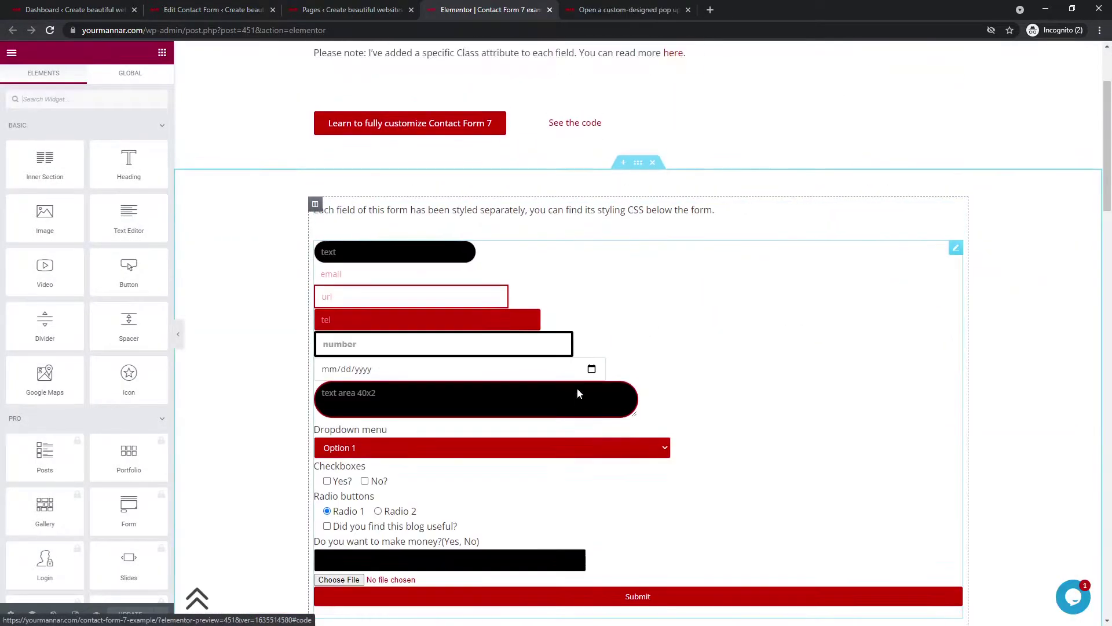
- Add a new single-column section at the bottom of the page, below the CSS code block
scroll(465, 325, "down", 3)
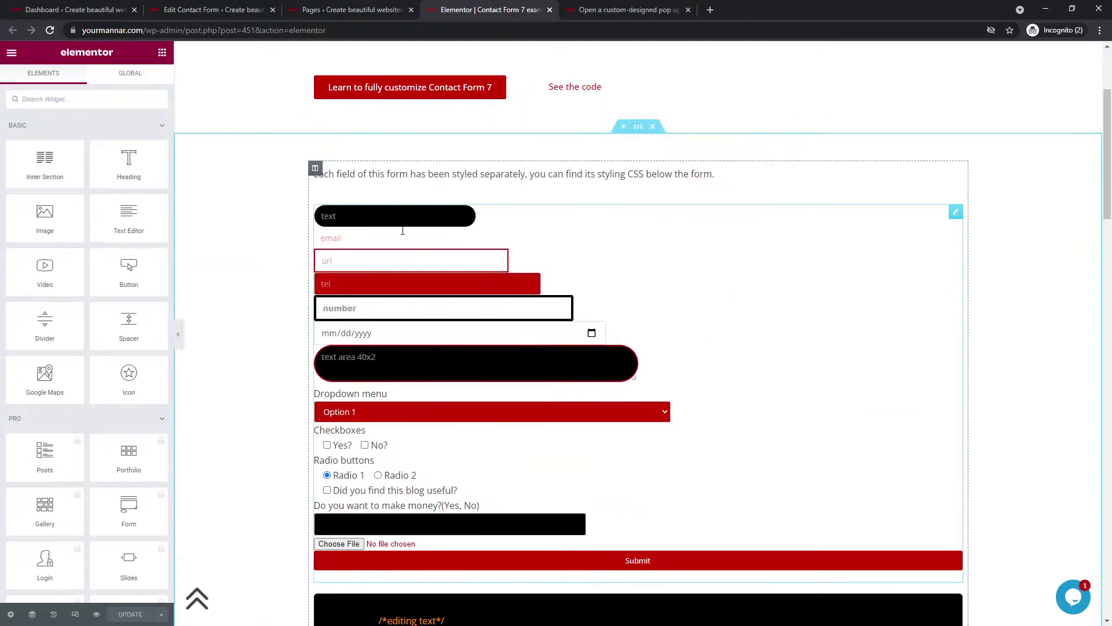
scroll(392, 285, "down", 4)
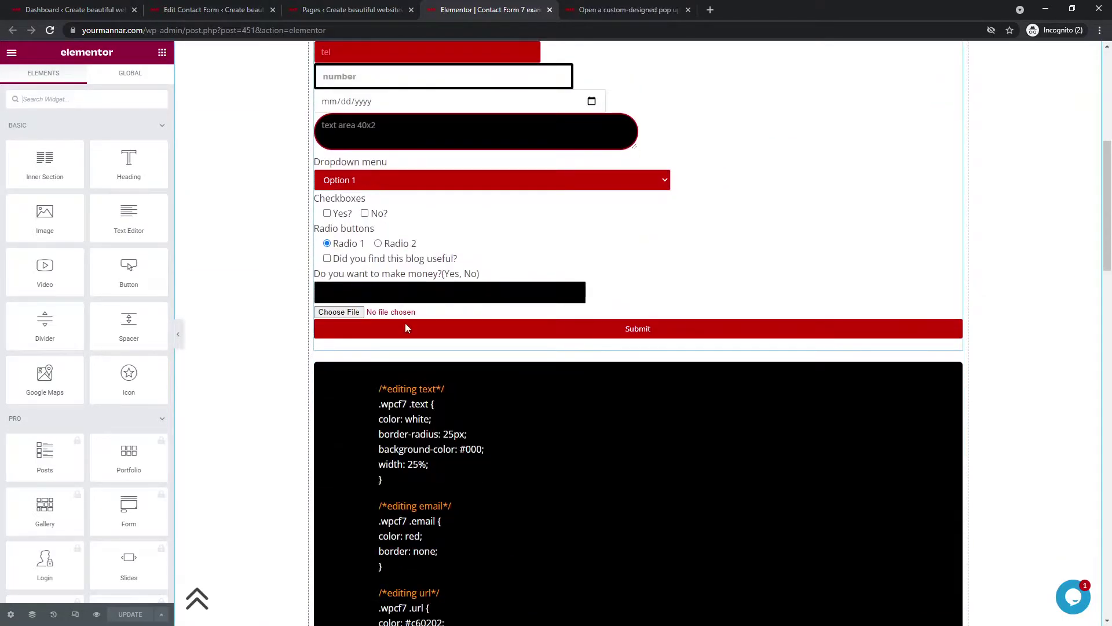
scroll(380, 327, "down", 2)
scroll(381, 327, "down", 15)
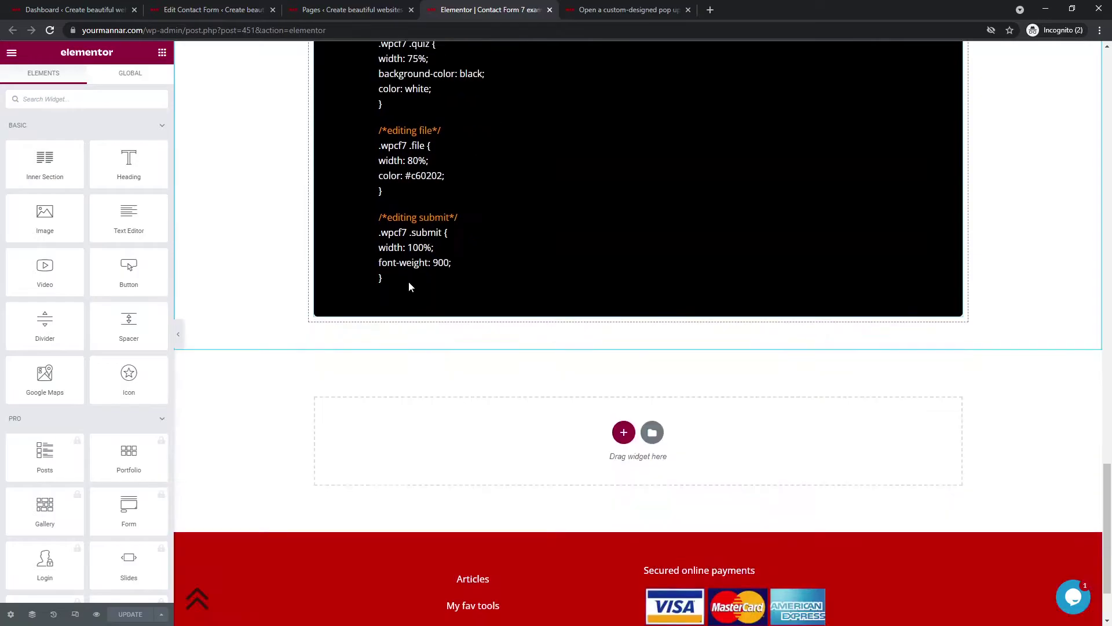
left_click(621, 331)
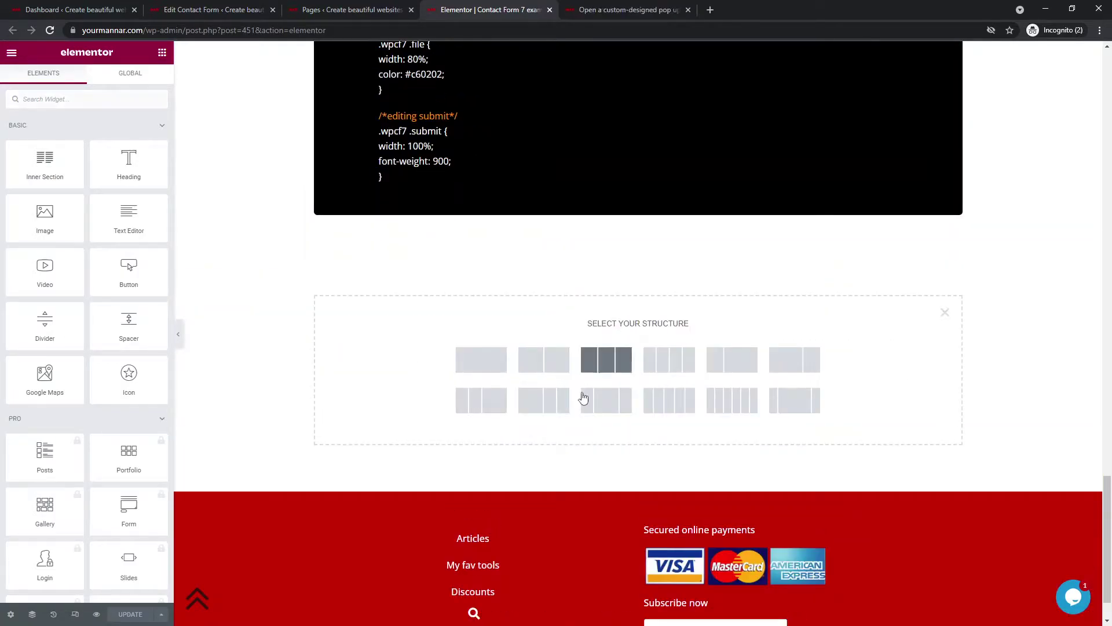
left_click(481, 359)
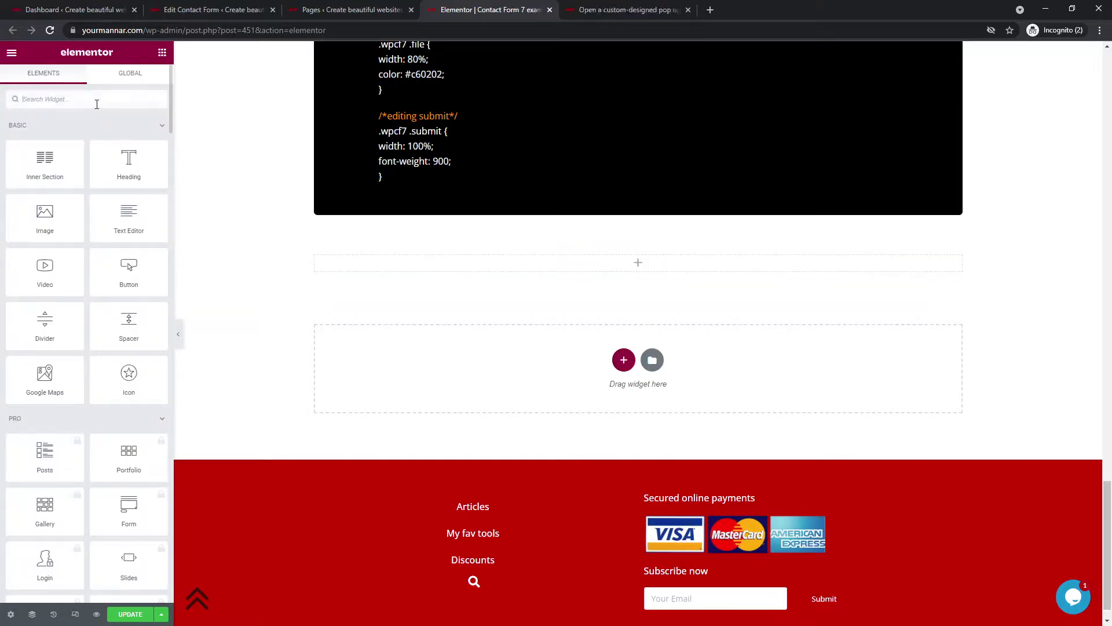
- Drop a Shortcode widget into the section and paste the copied form shortcode
type("shortc")
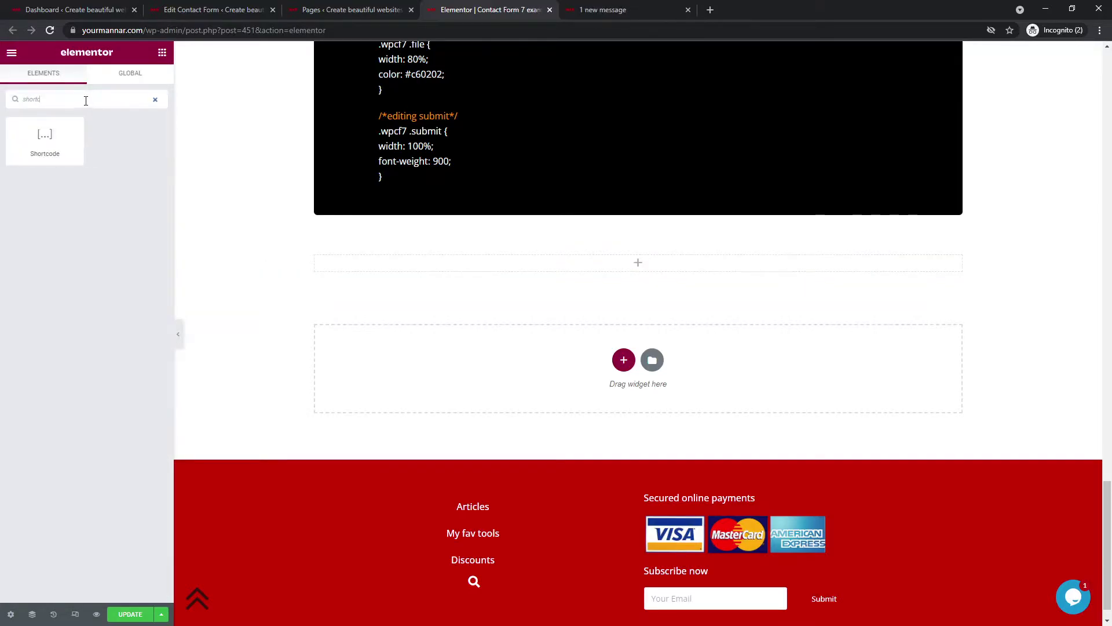
left_click_drag(68, 121, 670, 270)
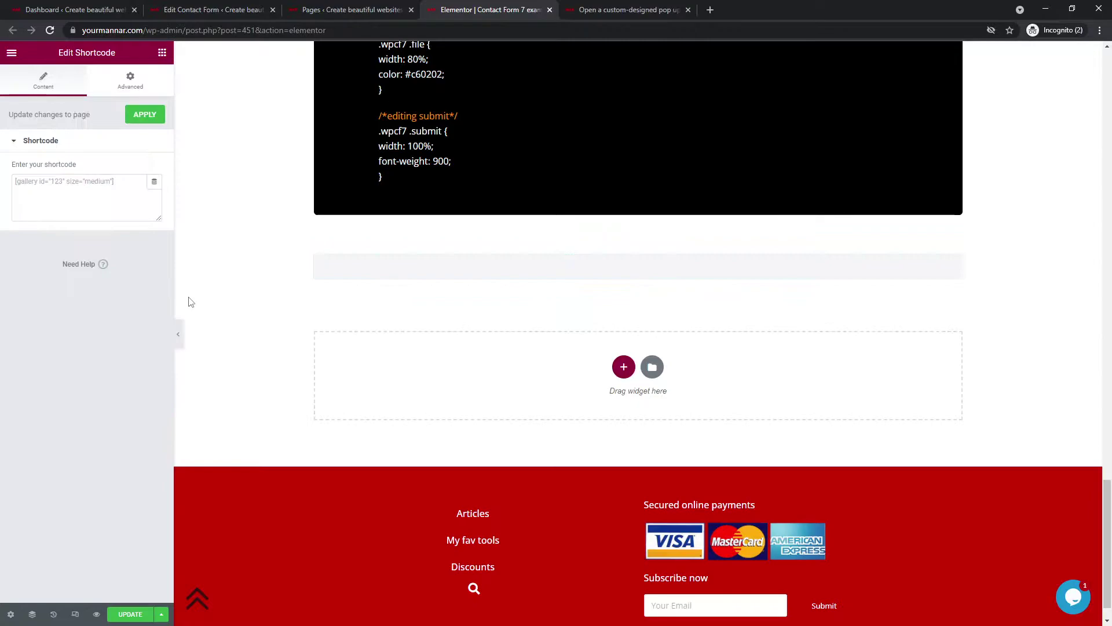
left_click(88, 196)
key("ctrl+v")
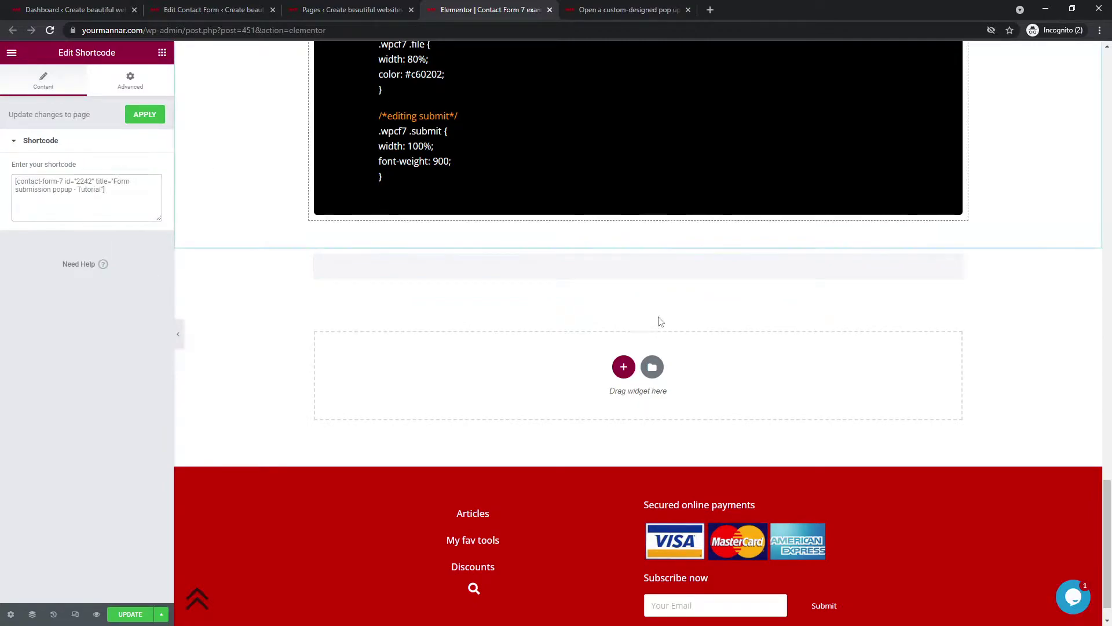
left_click(638, 241)
- Unlink the section's padding and set top and bottom to 5
left_click(142, 84)
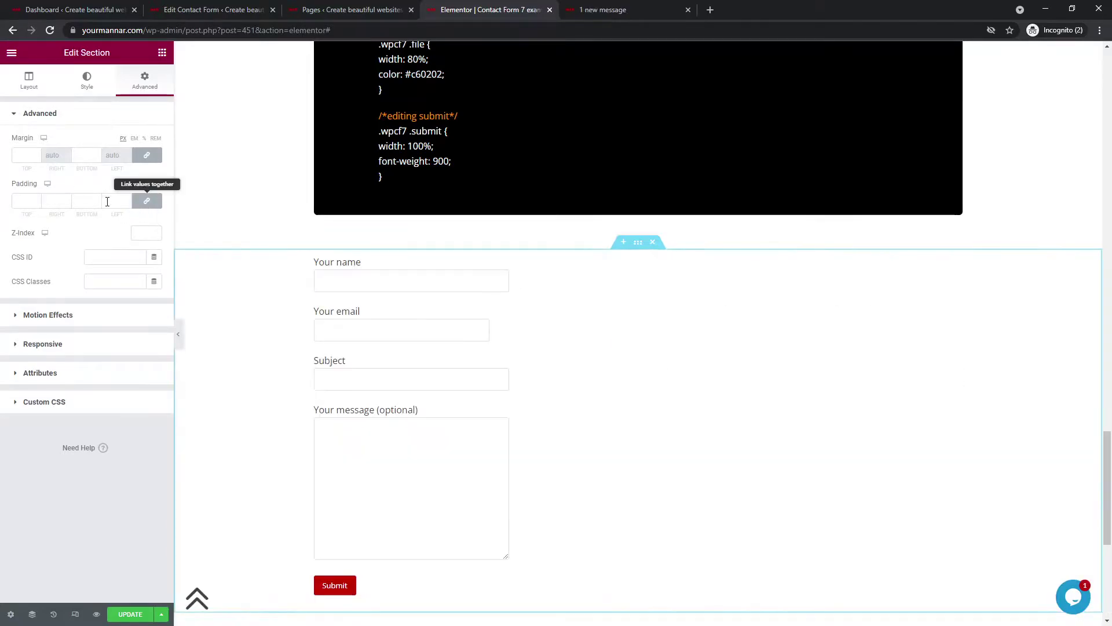
left_click(147, 201)
left_click(55, 200)
left_click(24, 199)
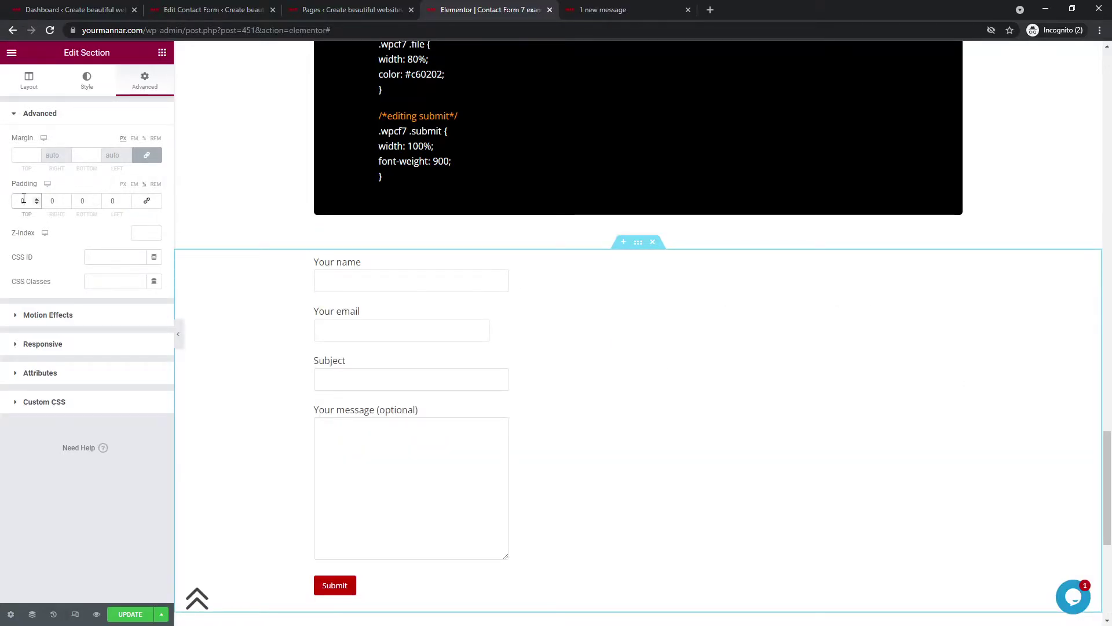
type("5")
left_click(84, 201)
type("5")
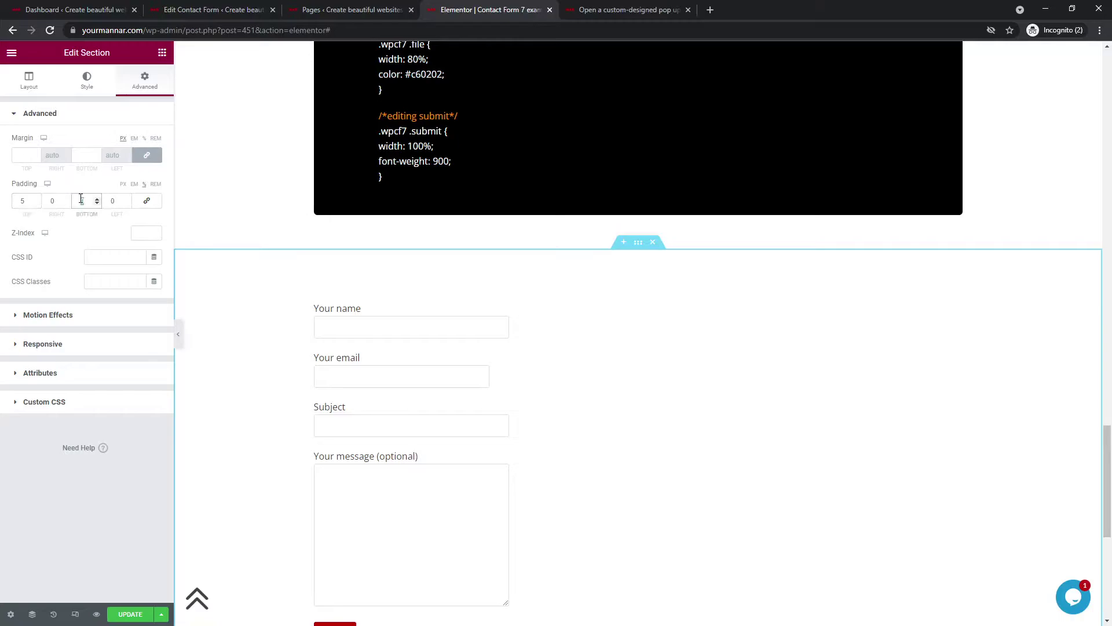
- Set right padding to 10 and left to 40, then update the page
left_click(54, 201)
type("1")
left_click(110, 200)
type("1")
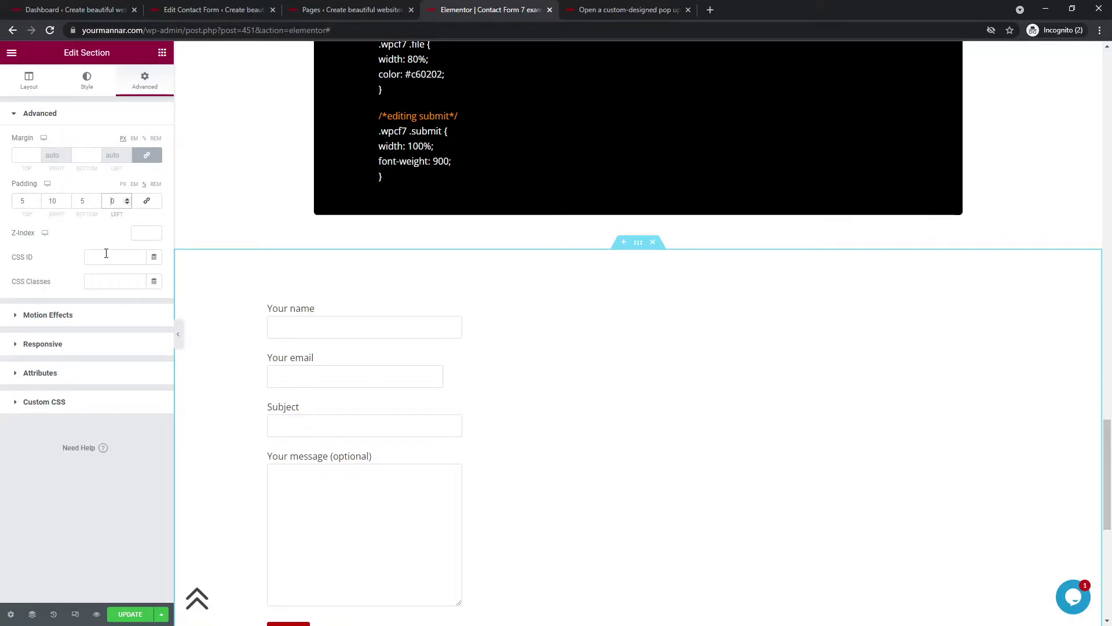
key("BackSpace")
type("4")
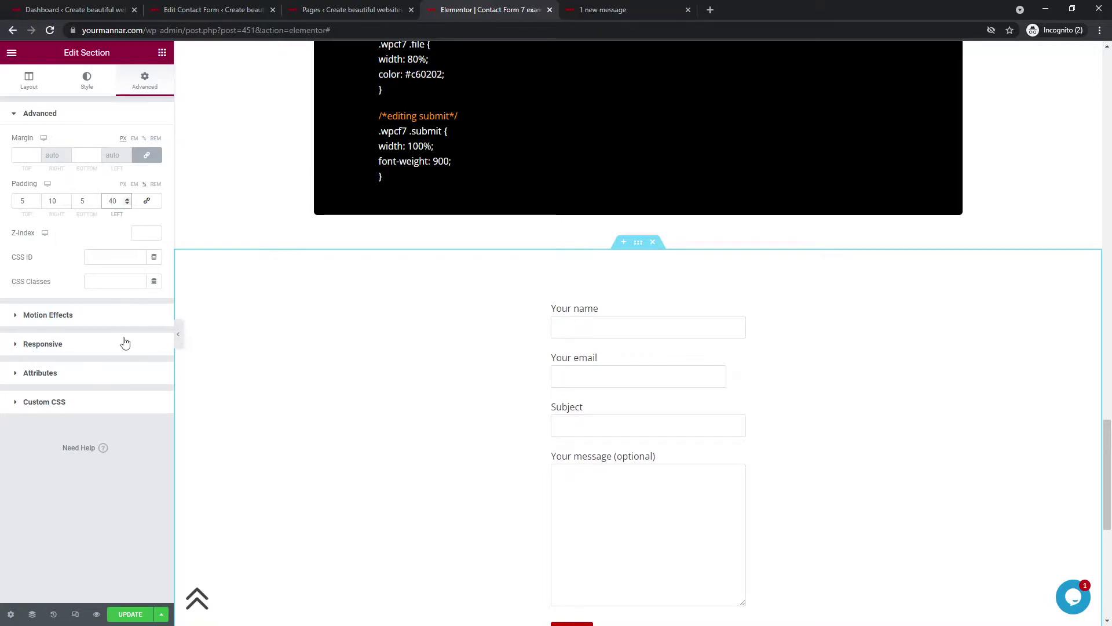
left_click(132, 615)
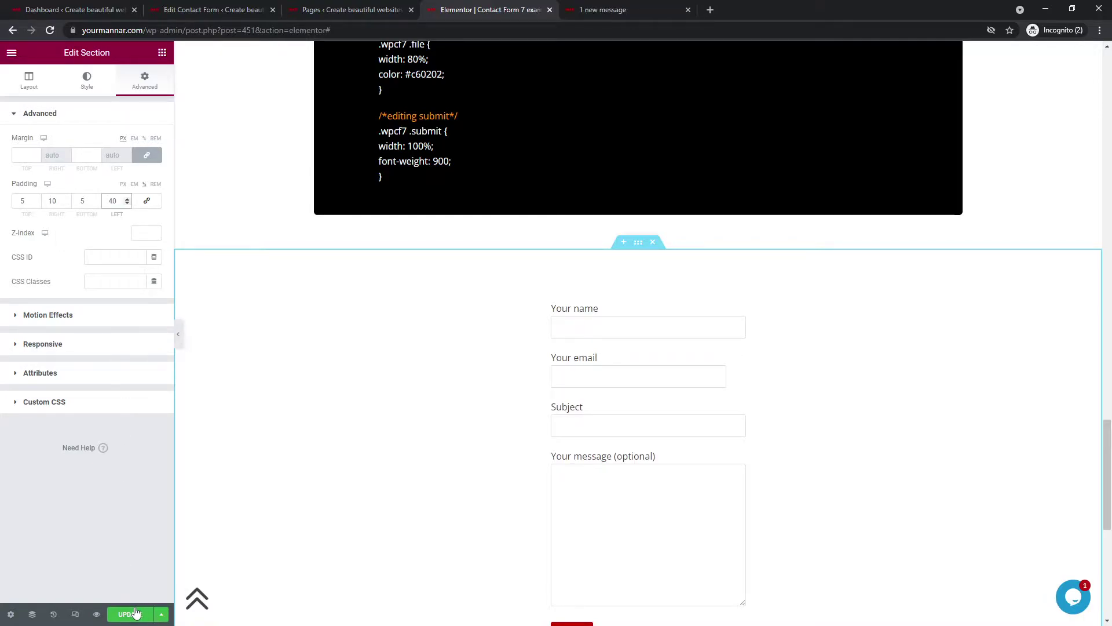
scroll(482, 446, "down", 2)
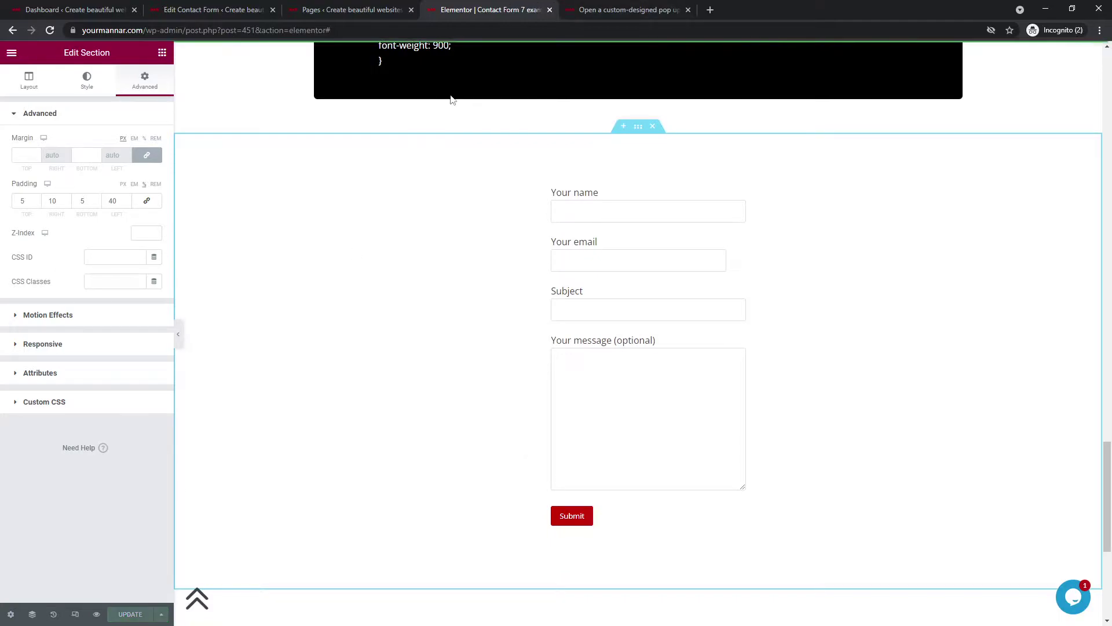
- Start a new popup via WP Popups > Add New from the dashboard
left_click(88, 5)
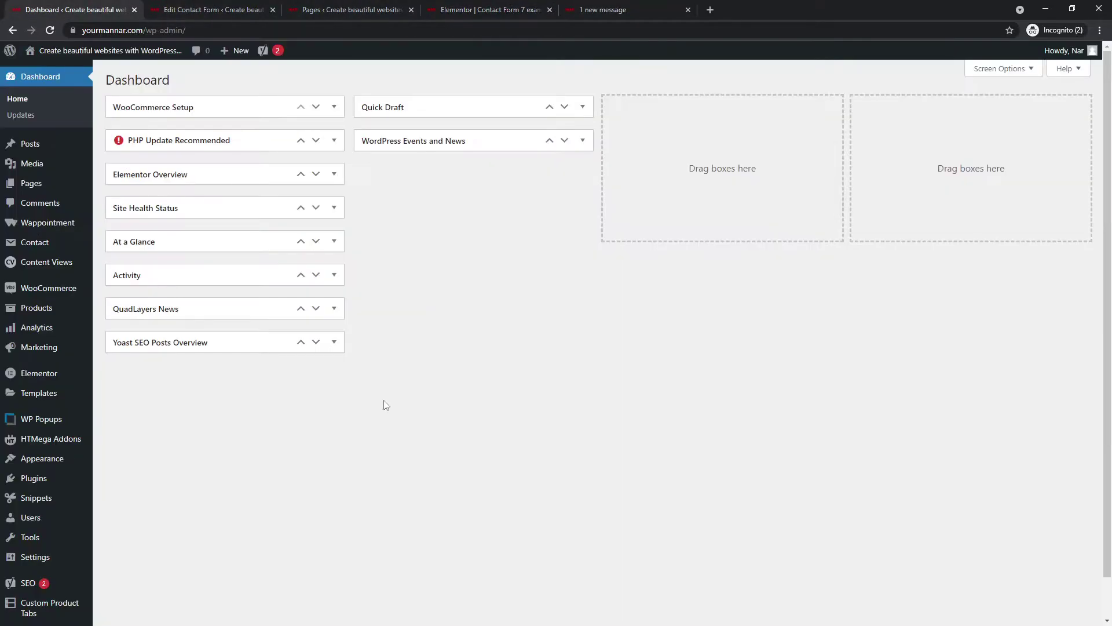
left_click(49, 424)
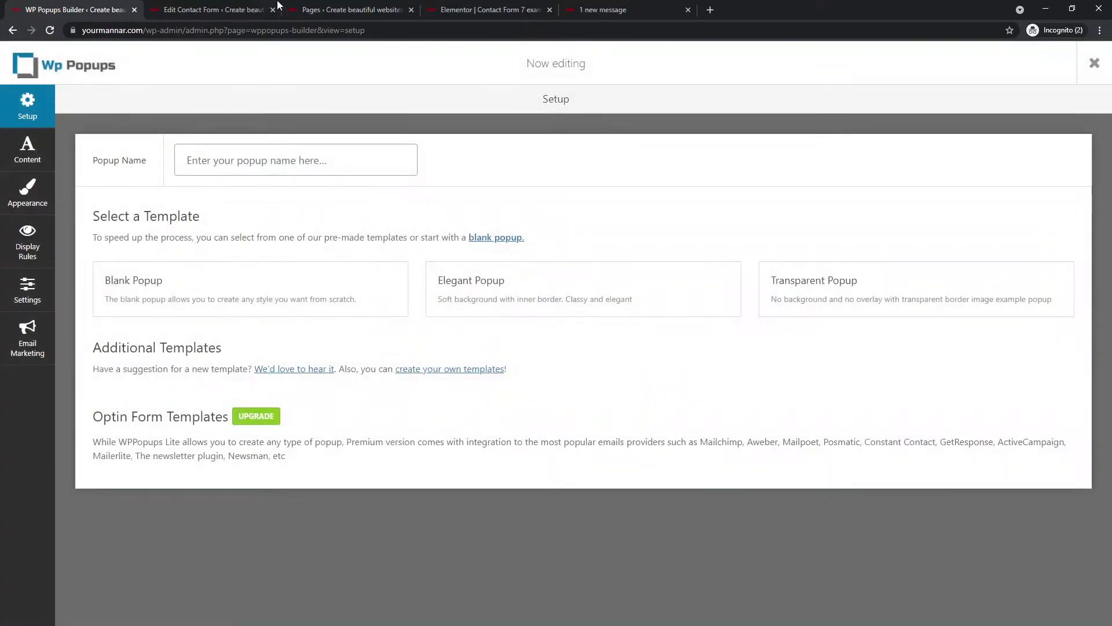
left_click_drag(255, 10, 186, 5)
left_click(186, 6)
left_click(279, 159)
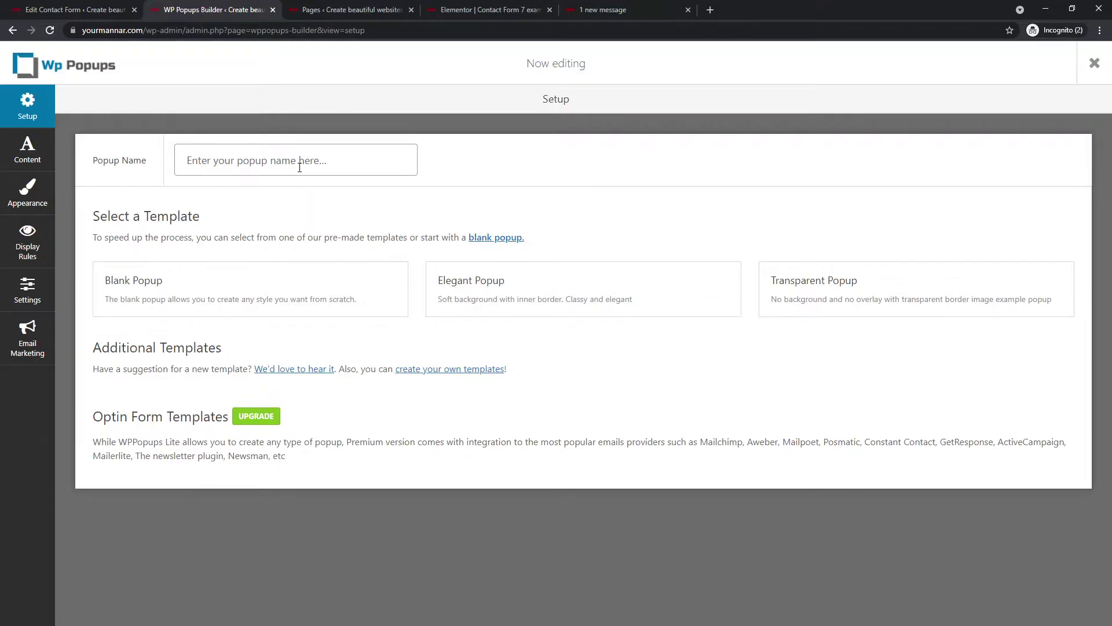
- Check the tutorial blog post for reference, then return to the popup builder setup
left_click(669, 6)
scroll(457, 339, "down", 7)
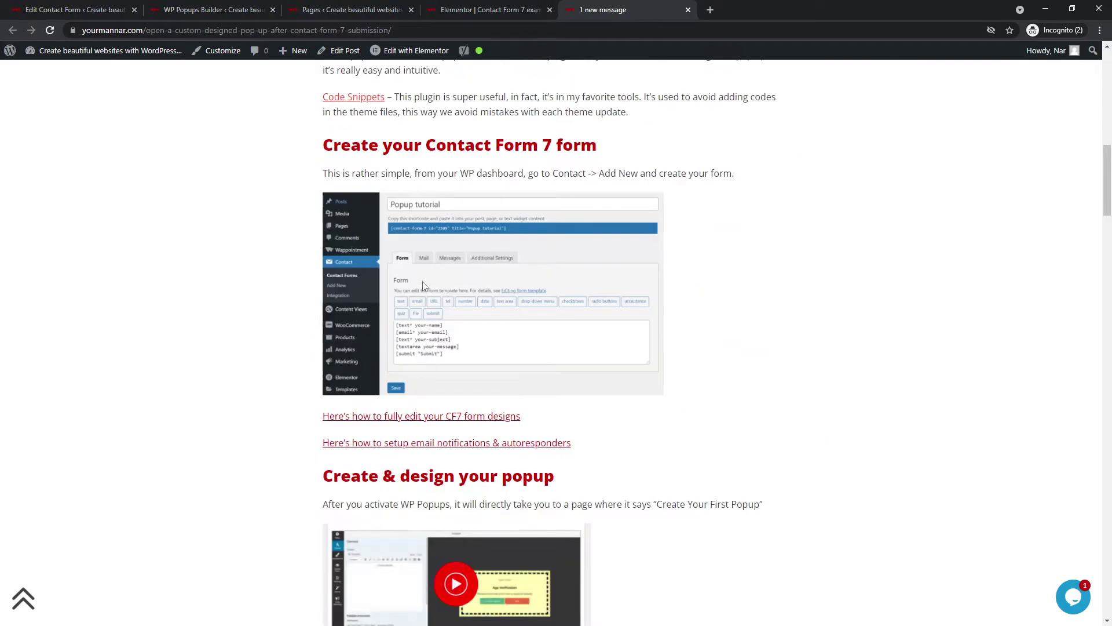
scroll(457, 339, "down", 1)
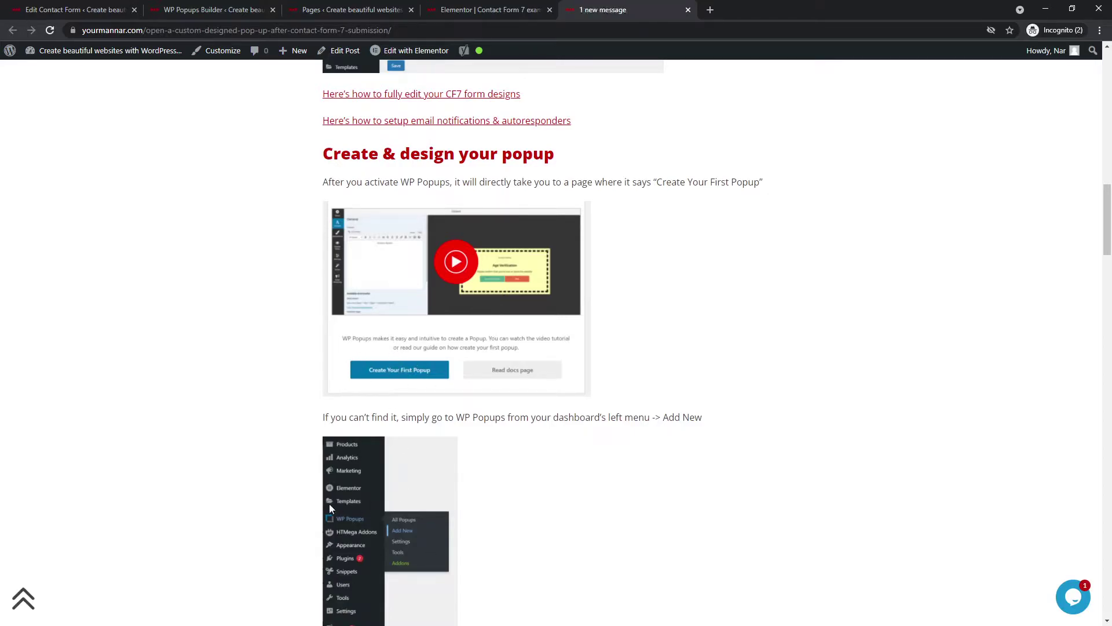
left_click(185, 9)
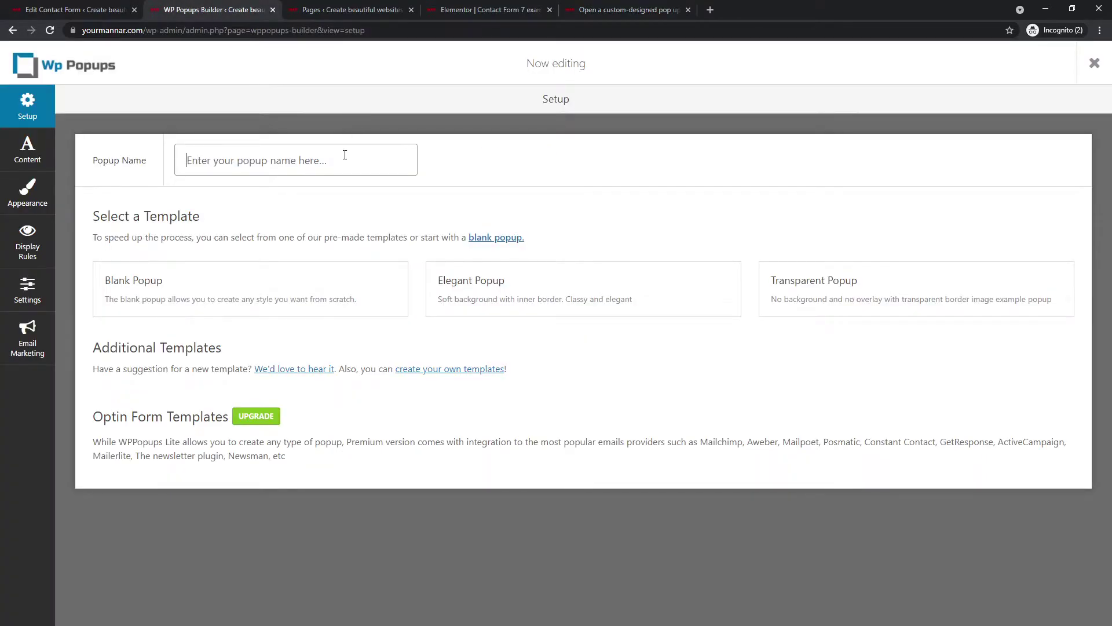
- Name the popup 'Tutorial popup - CF7' and create it from the Blank template
type("Tutori")
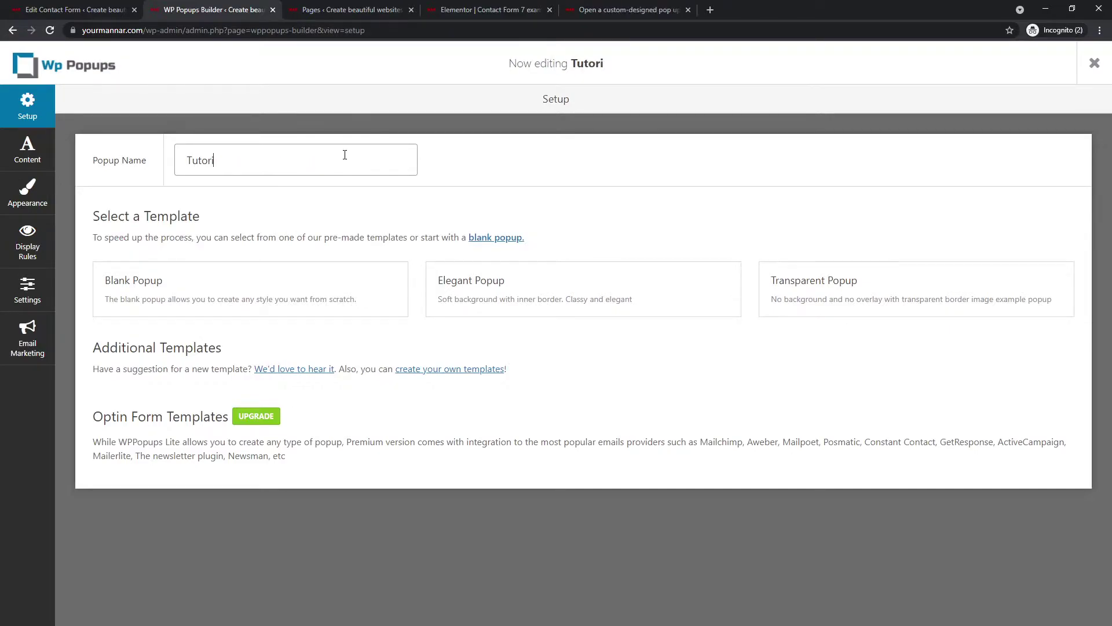
type("al popup")
key("BackSpace")
key("BackSpace")
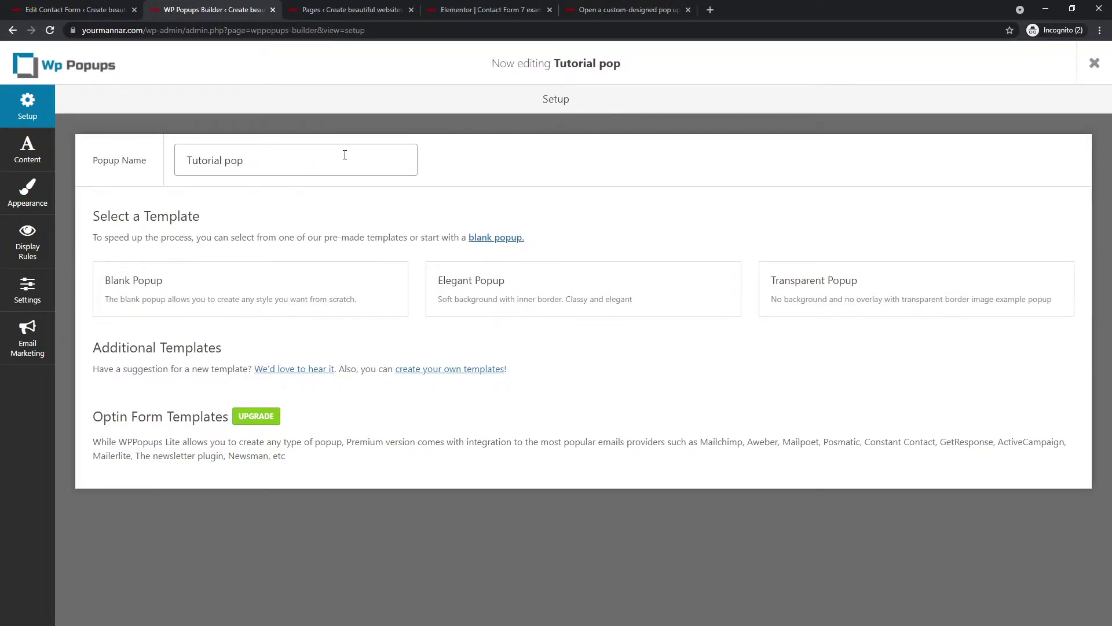
type("up - CF7")
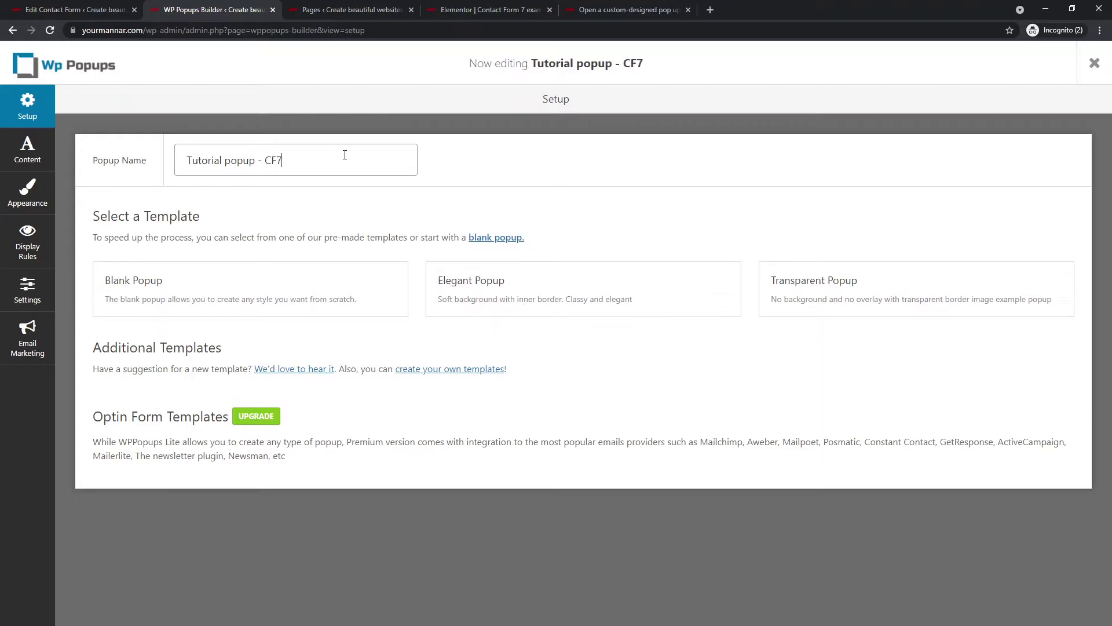
mouse_move(520, 293)
left_click(583, 290)
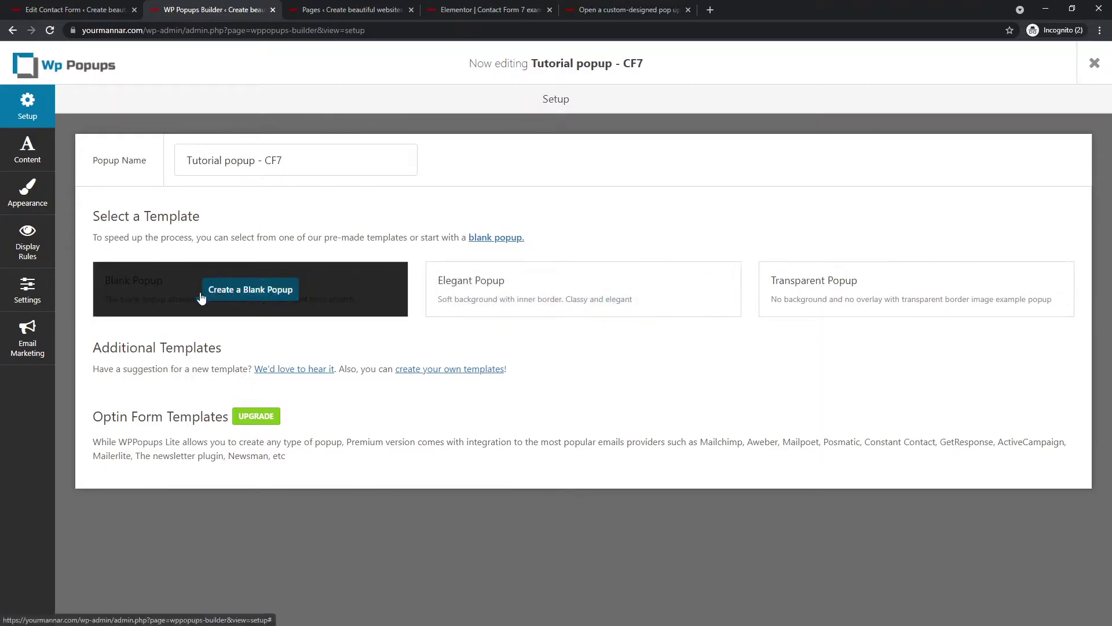
left_click(207, 294)
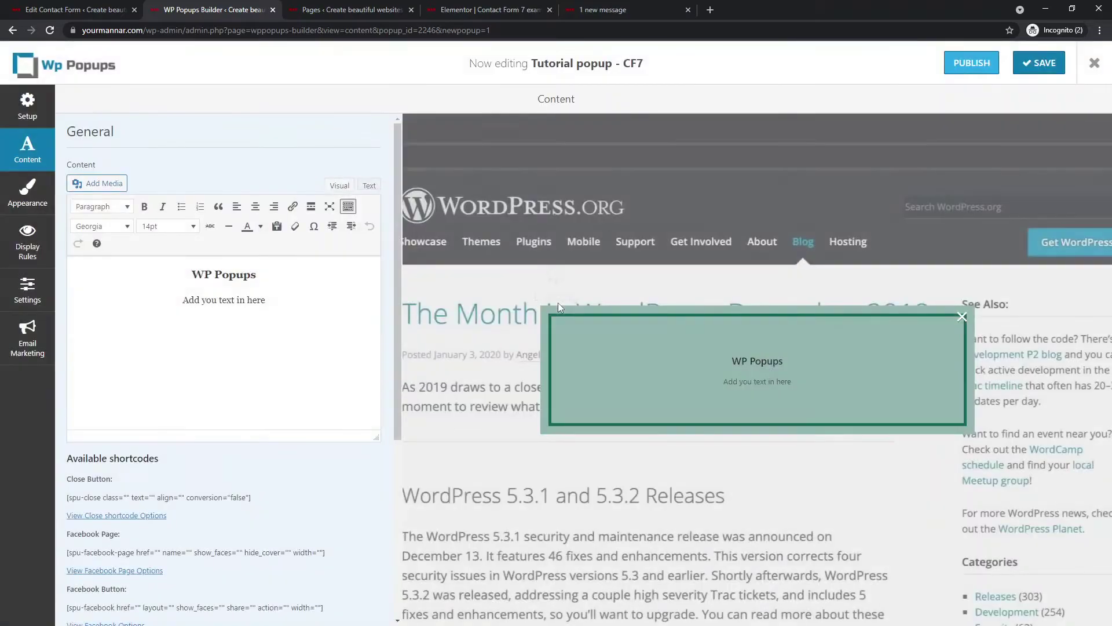
- Replace the text with 'POPUP TITLE', the success line and CONGRATULATIONS, all centred
triple_click(194, 280)
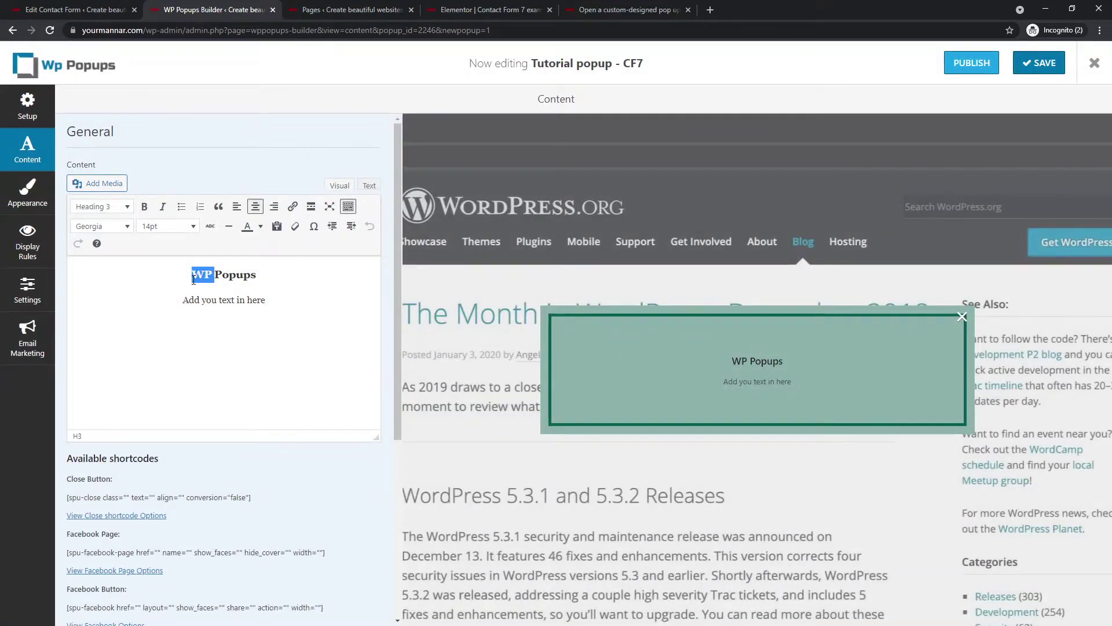
type("POPUP TITLE")
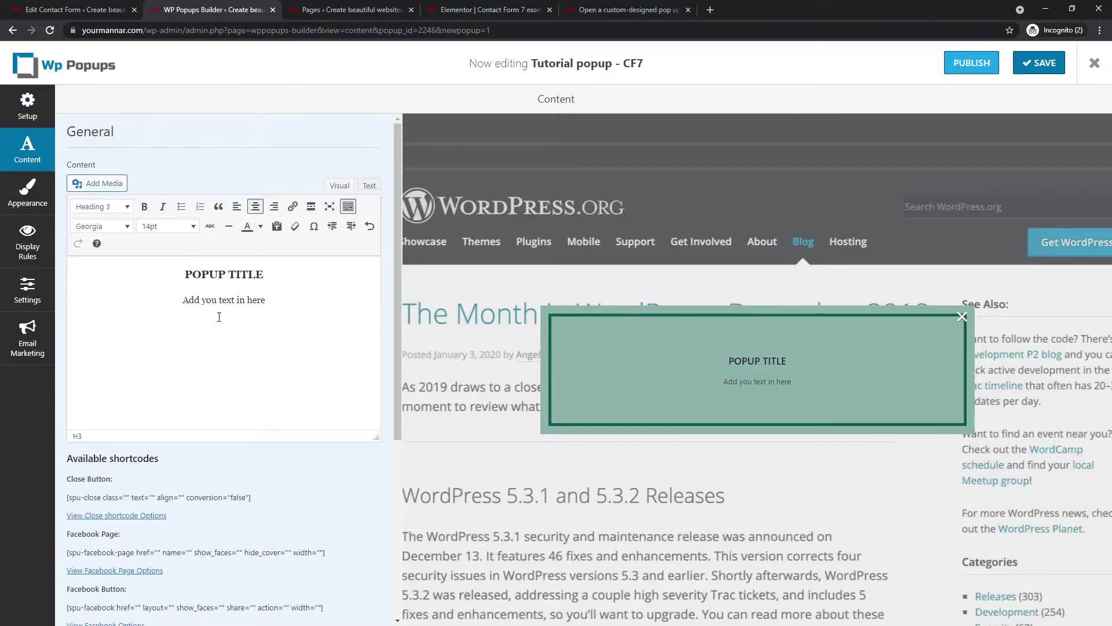
triple_click(228, 300)
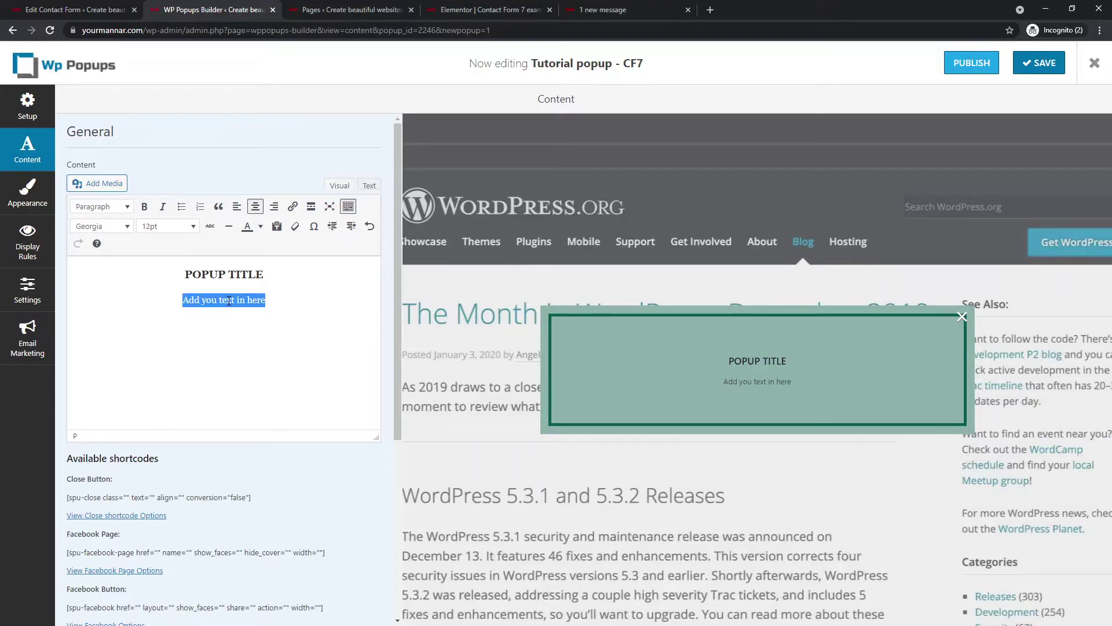
type("YOU HAVE SUCCESSFULLY")
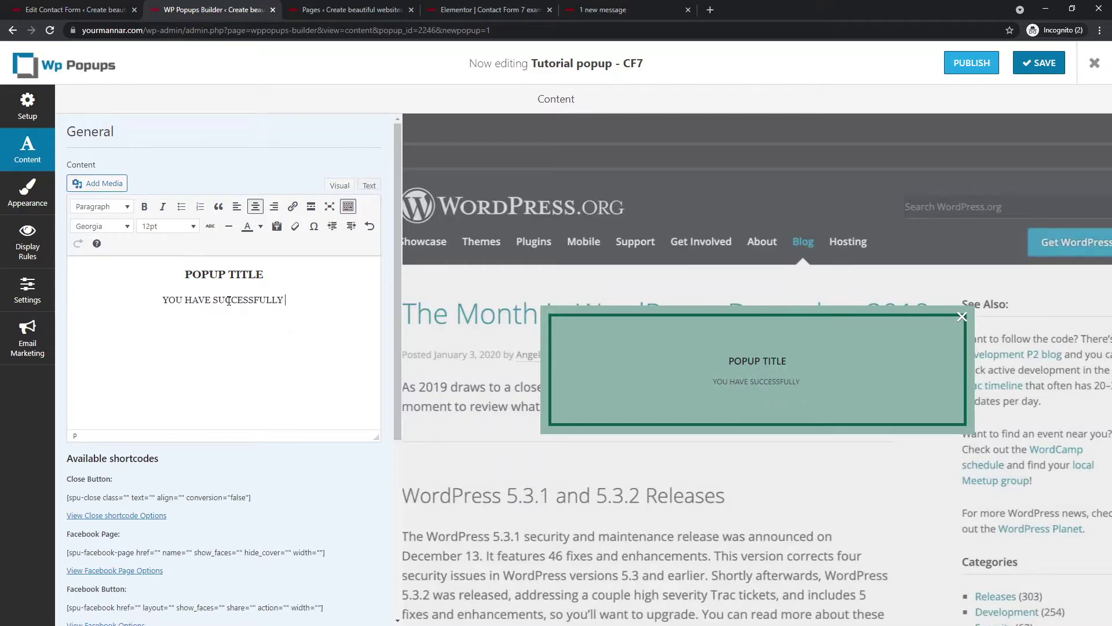
type(" FILLED T")
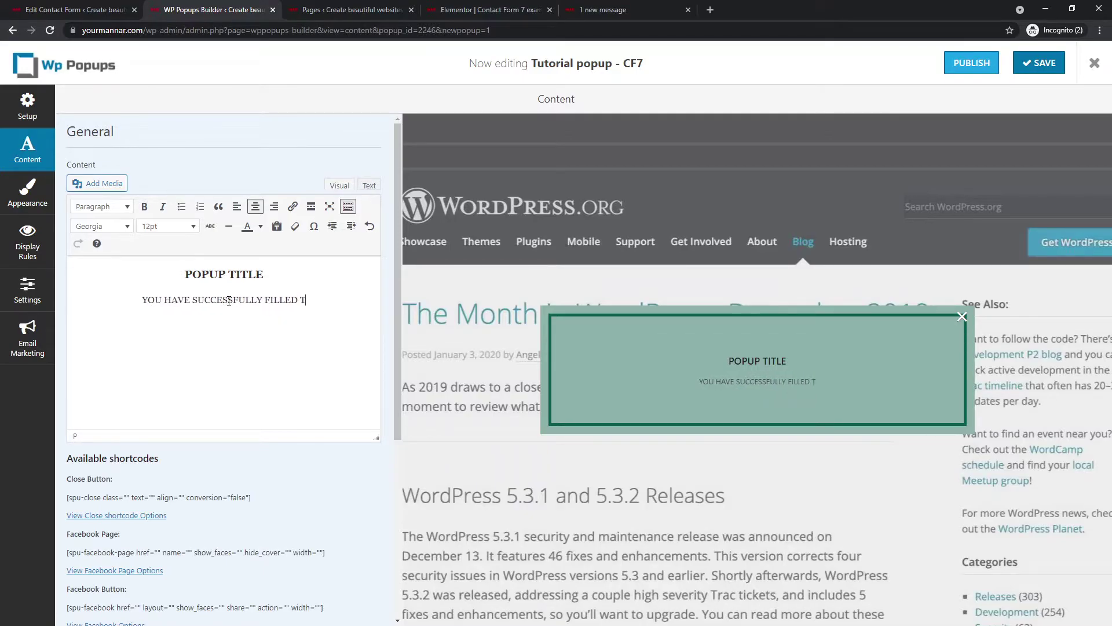
type("HE FORM.")
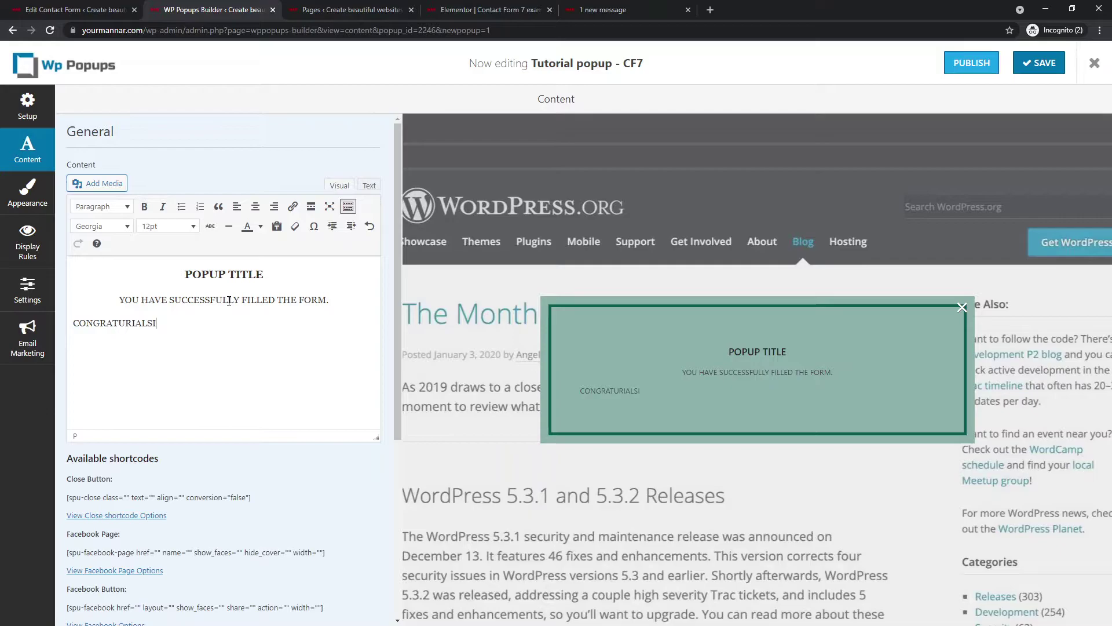
type("CONGRATULATIONS")
key("ctrl+a")
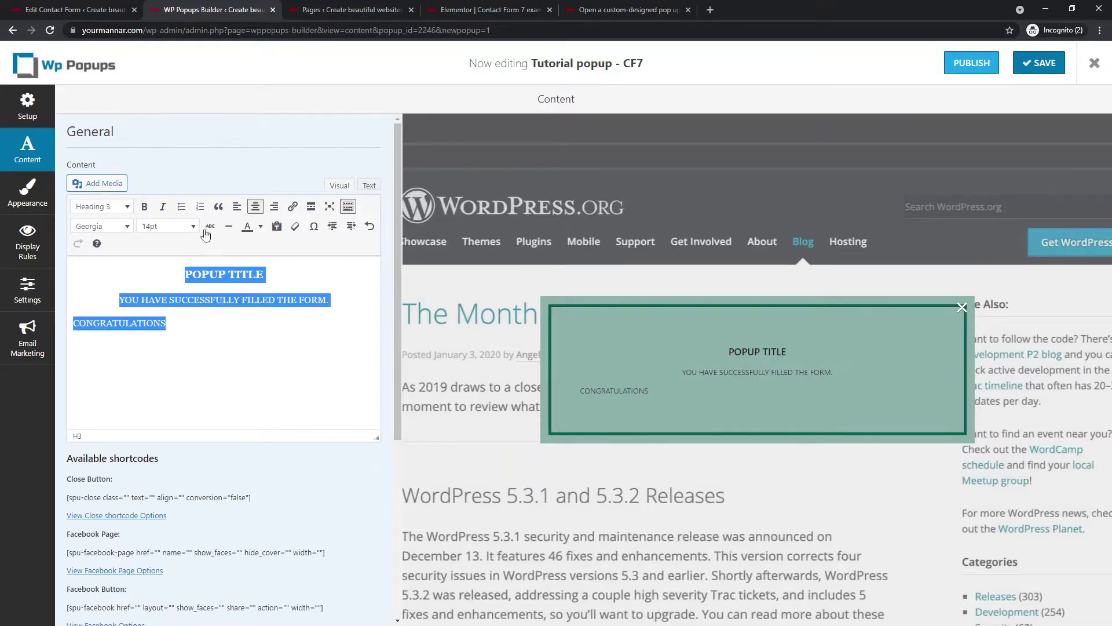
left_click(254, 207)
left_click(255, 207)
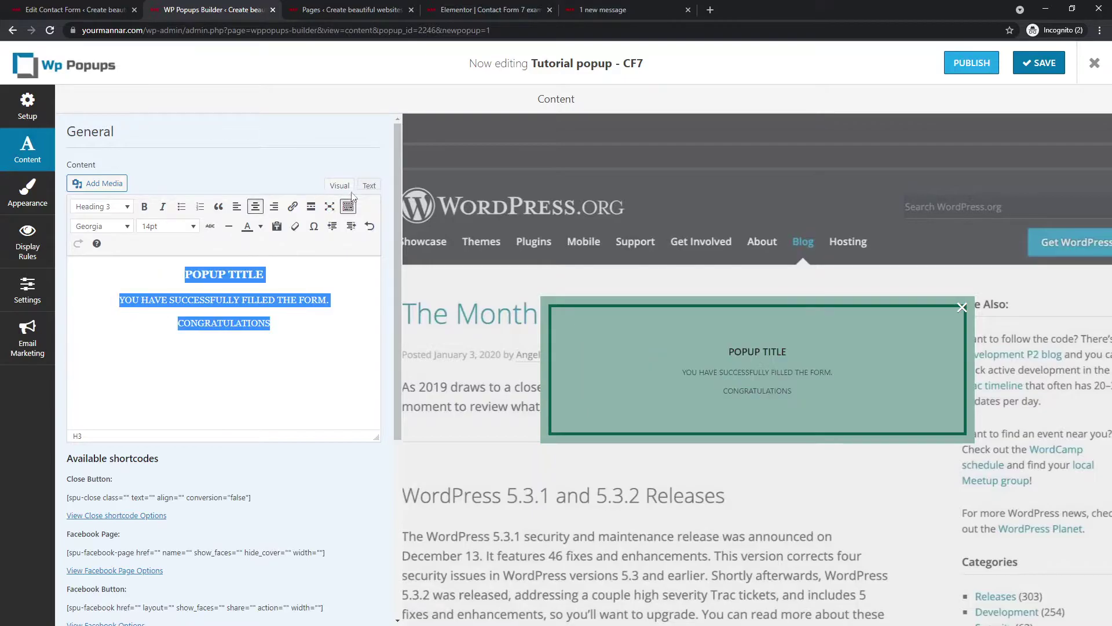
- Add the Close Button shortcode below CONGRATULATIONS with its label set to 'Thanks'
left_click(284, 342)
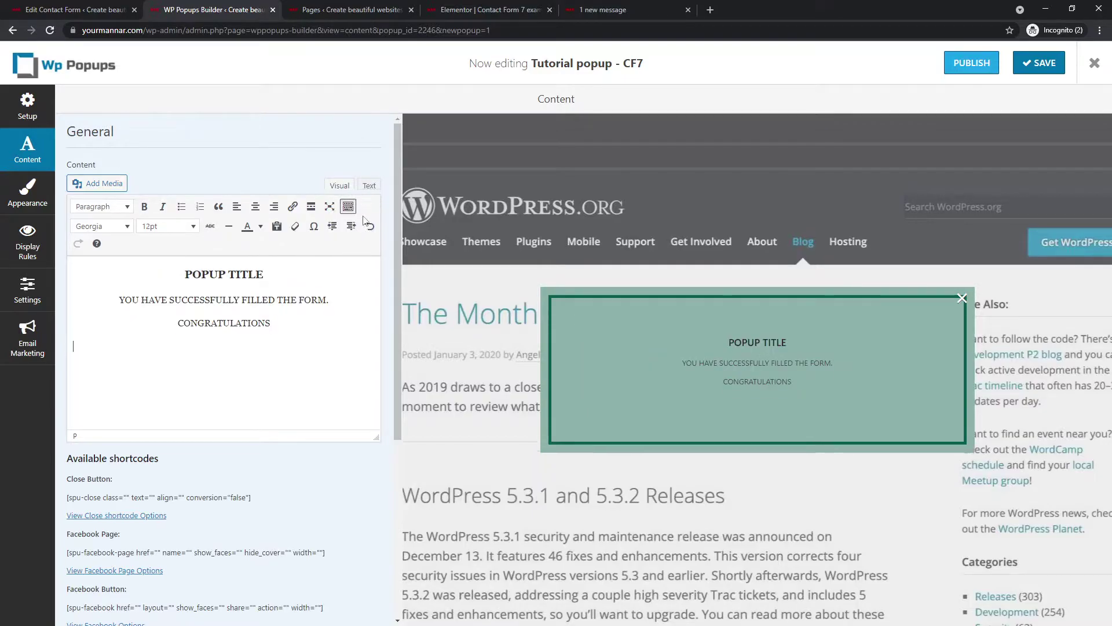
left_click_drag(255, 498, 72, 497)
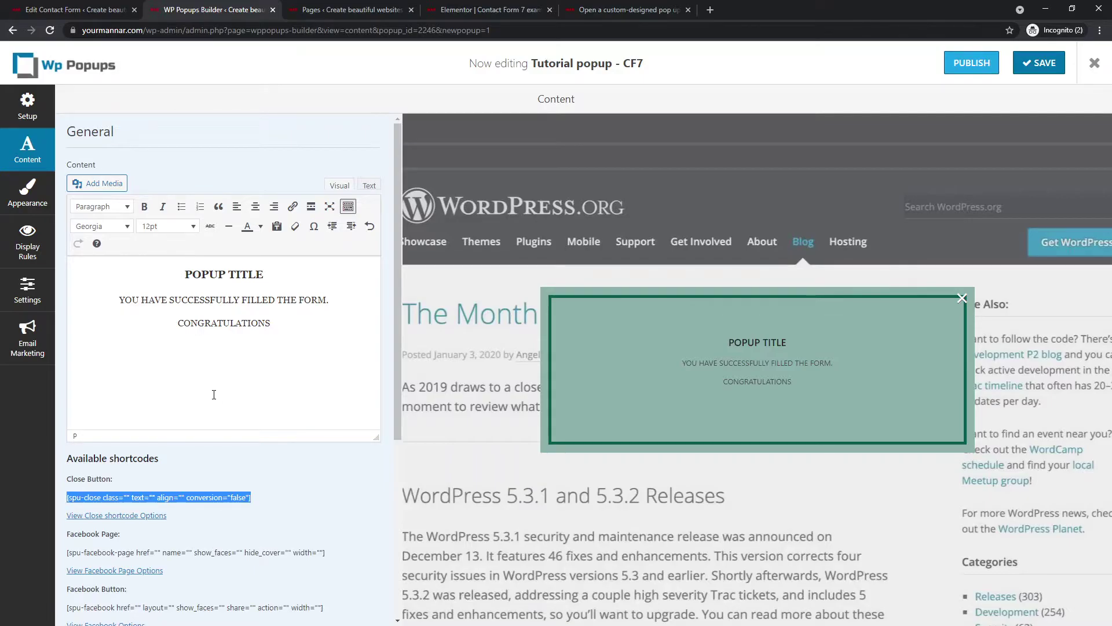
left_click(204, 374)
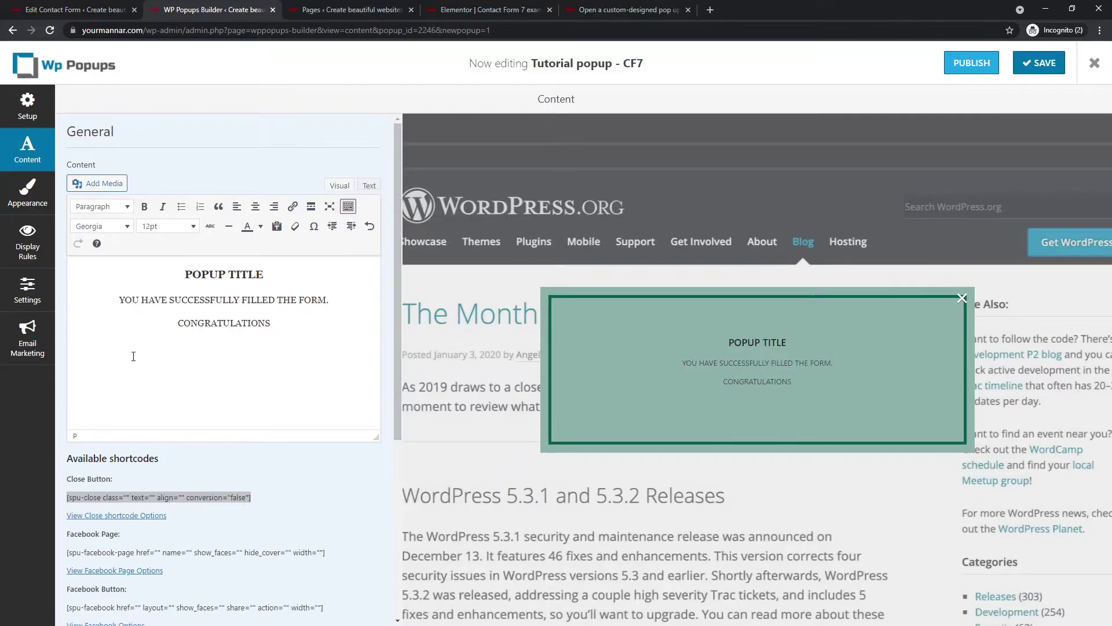
type("[spu-close class=\"\" text=\"\" align=\"\" conversion=\"false\"]")
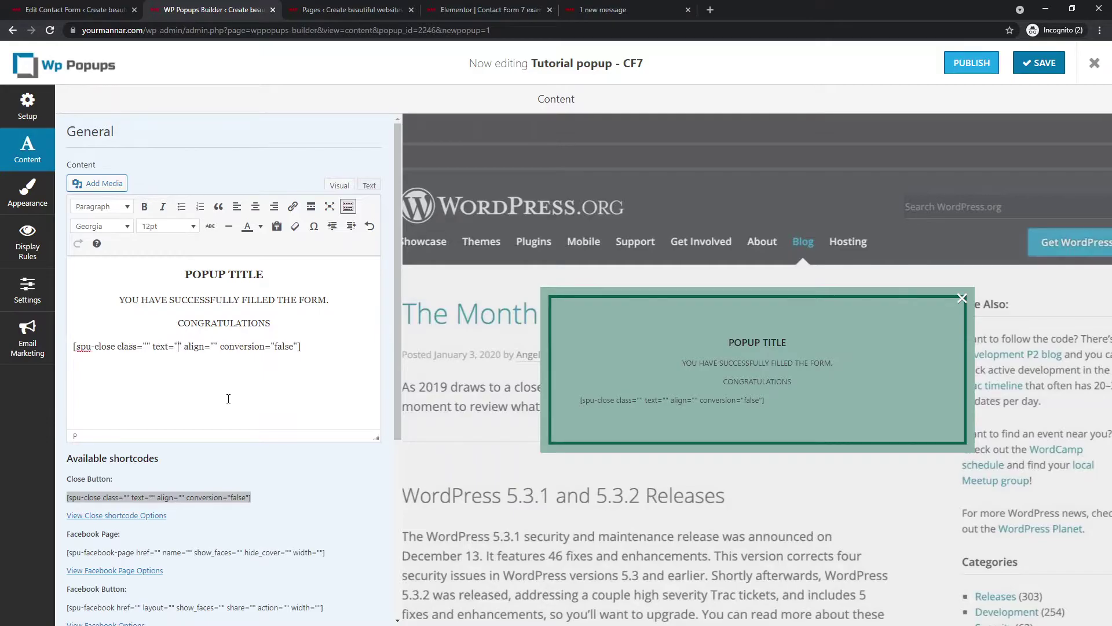
type("Thanks")
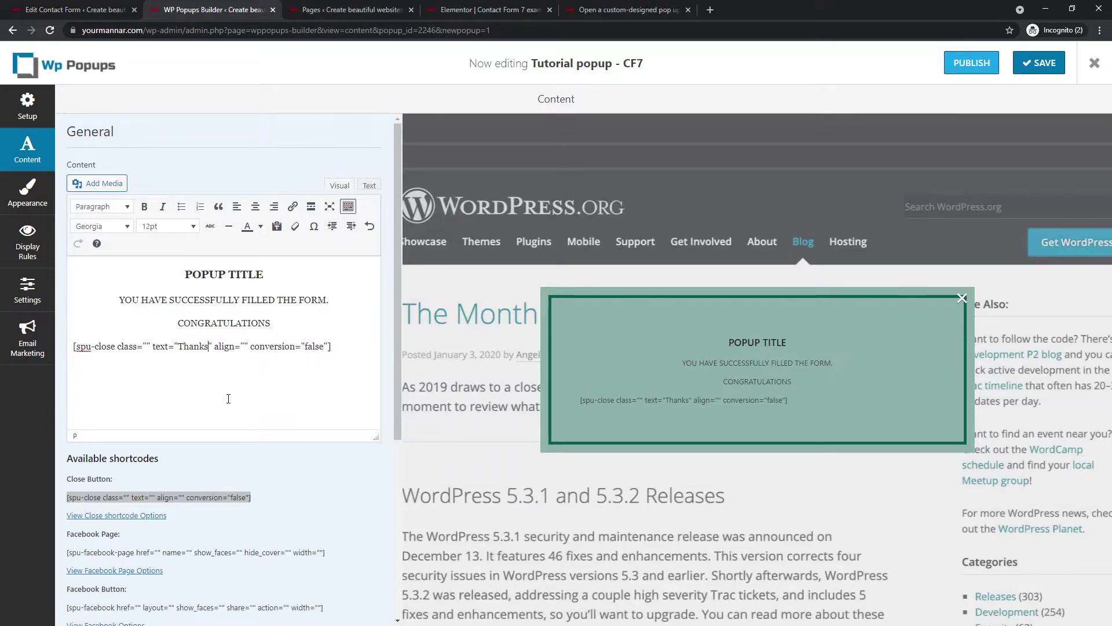
key("Return")
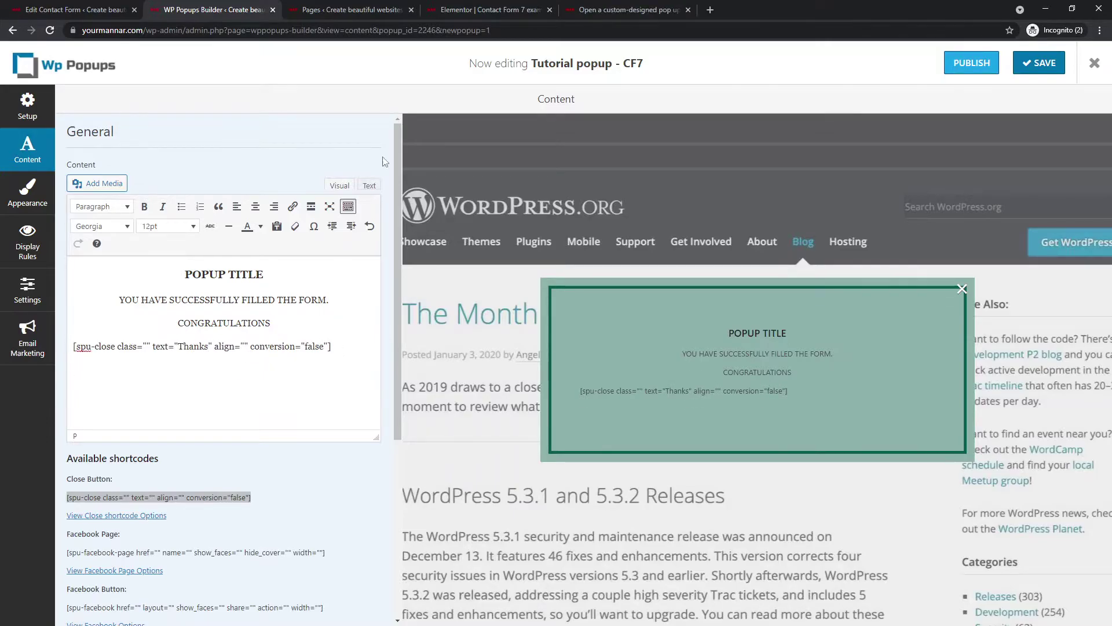
- Append <button>Learn more</button> HTML at the end of the popup content
left_click(369, 185)
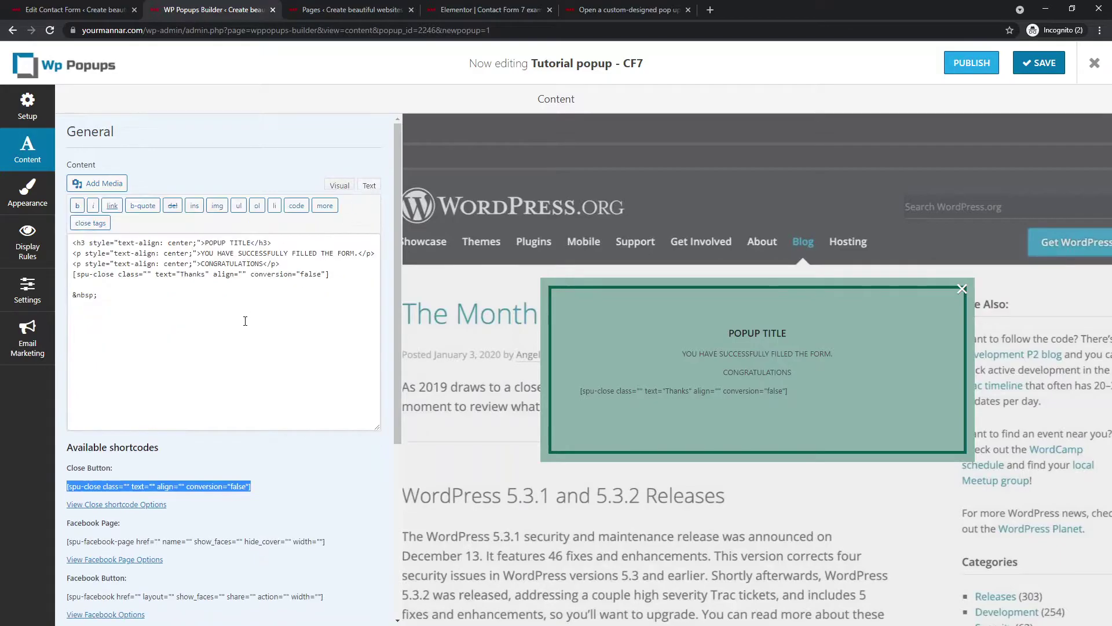
left_click(210, 324)
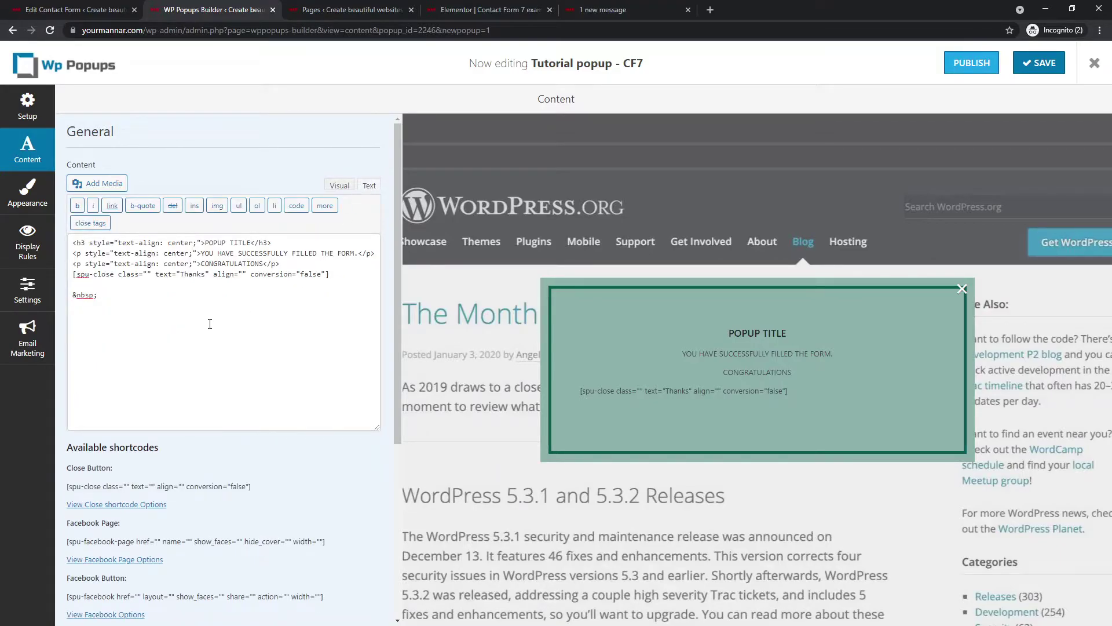
type("<button>Learn more</button>")
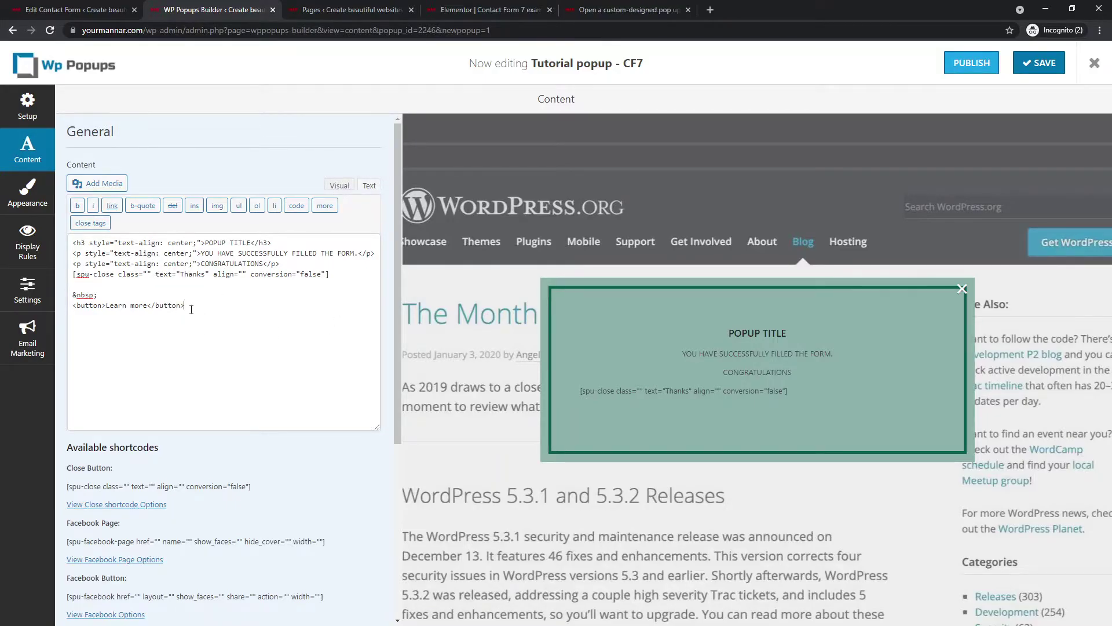
- Link the Learn more button to yourmannar.com and centre it
left_click(336, 185)
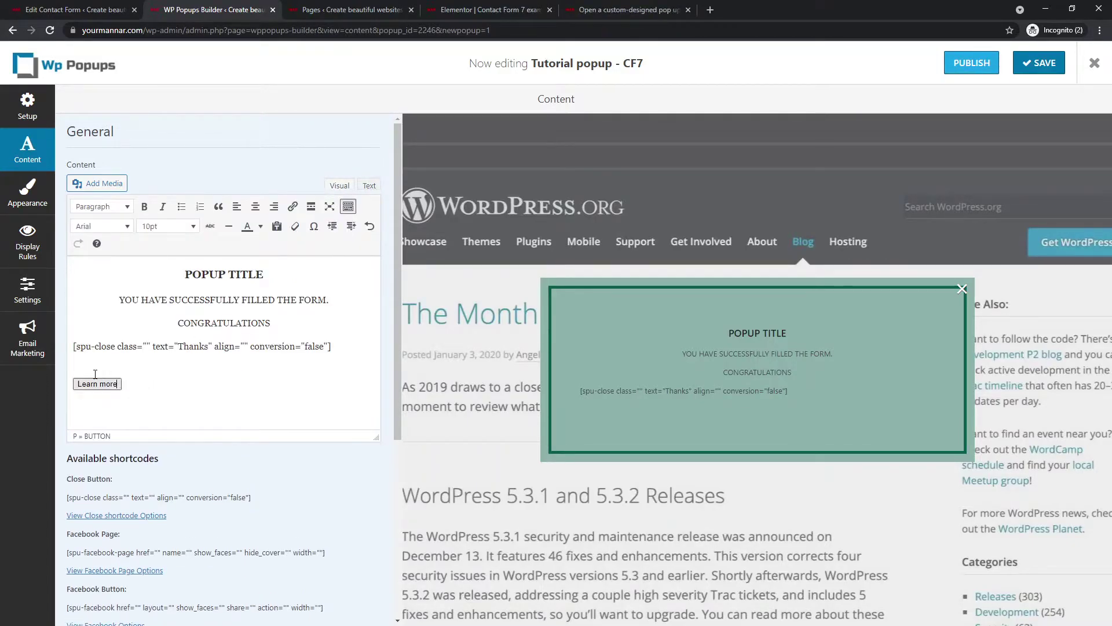
left_click_drag(121, 384, 78, 384)
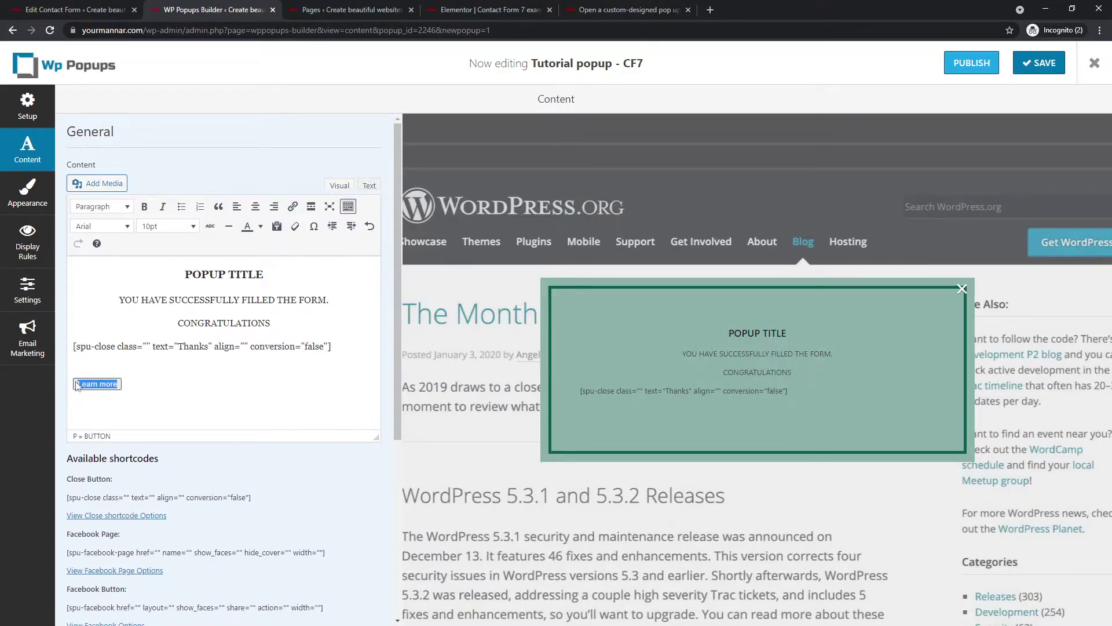
left_click(293, 206)
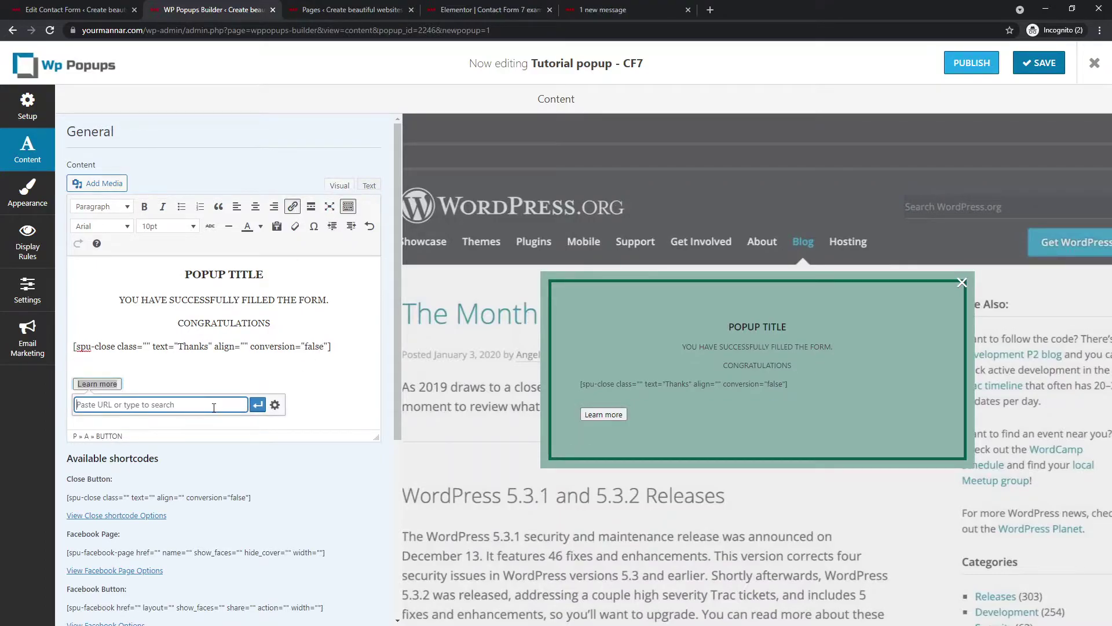
type("https://yourmannar.com")
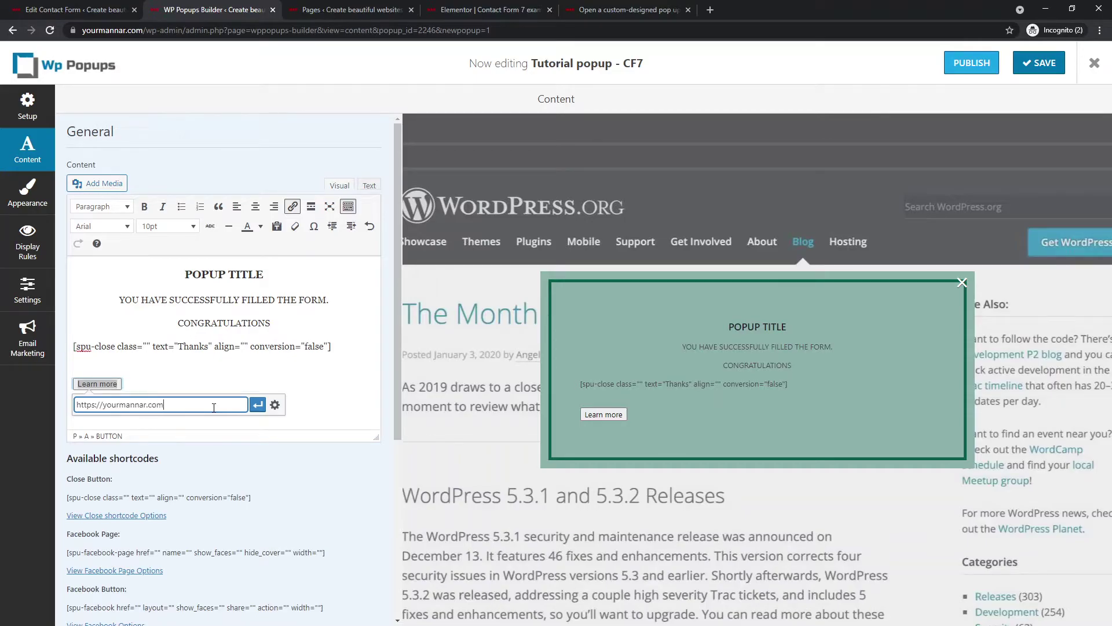
left_click(257, 404)
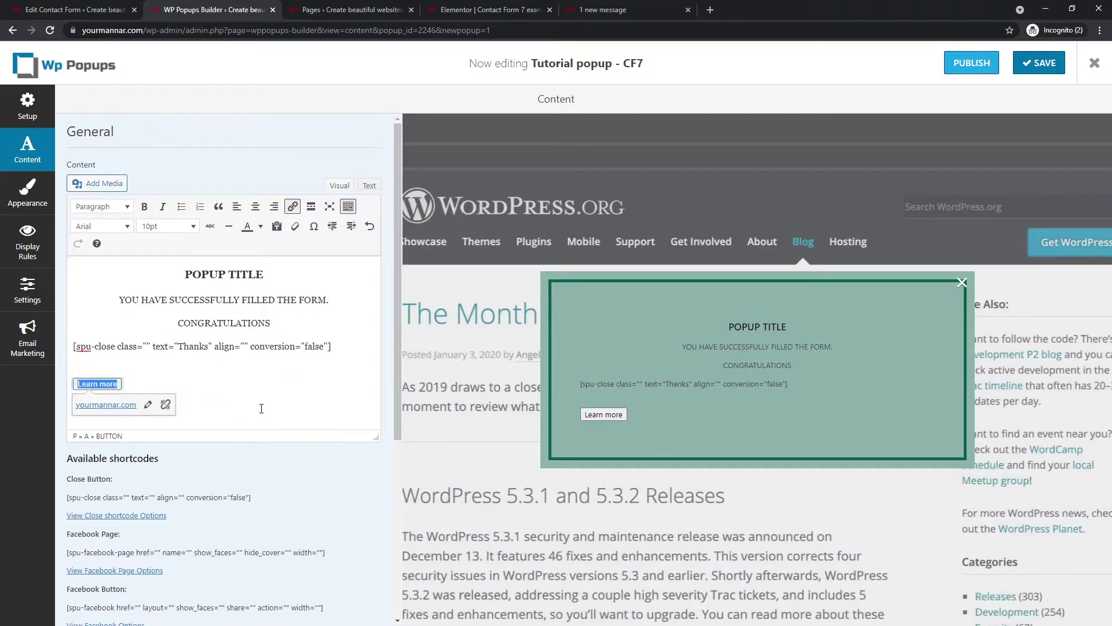
left_click_drag(100, 384, 223, 385)
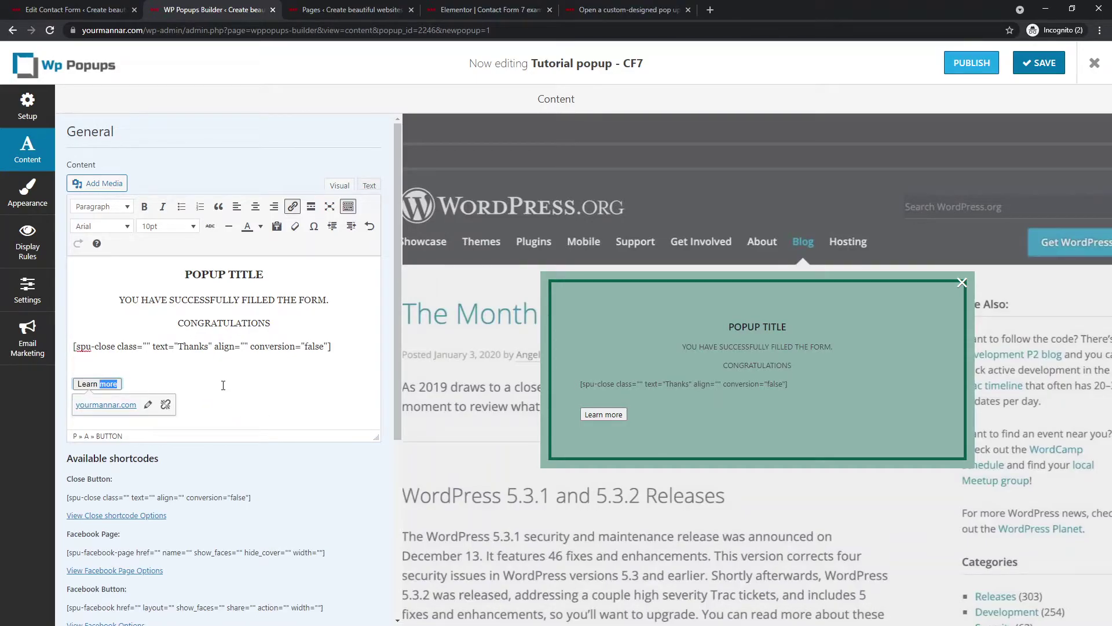
left_click(255, 207)
left_click(304, 368)
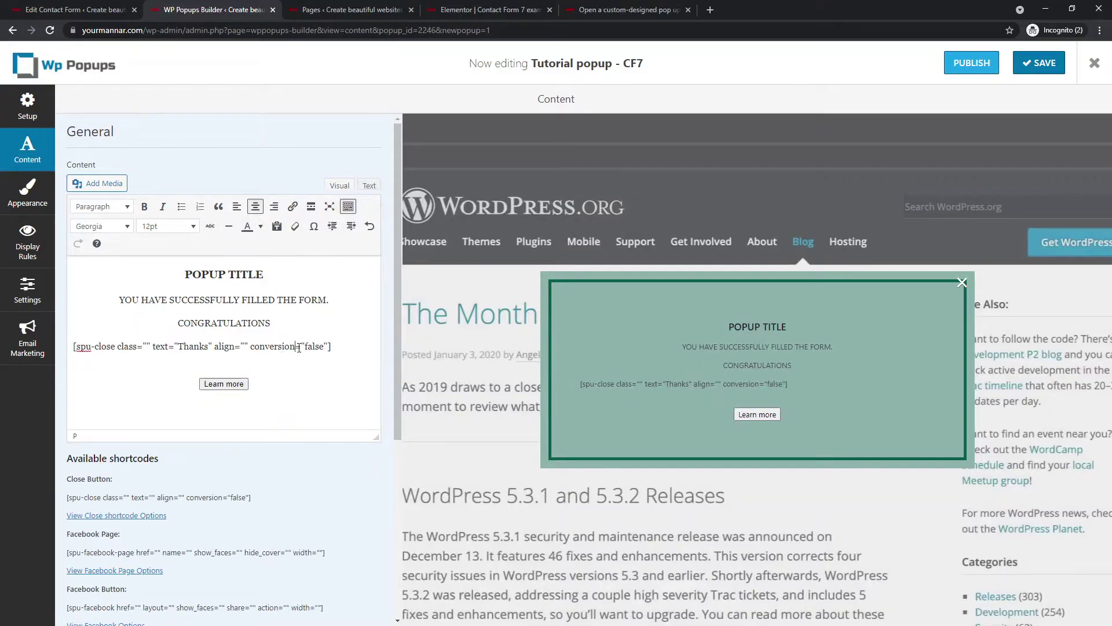
- Centre the Thanks close shortcode line, then check the button link and the Facebook shortcodes
triple_click(298, 347)
left_click(255, 206)
left_click(309, 392)
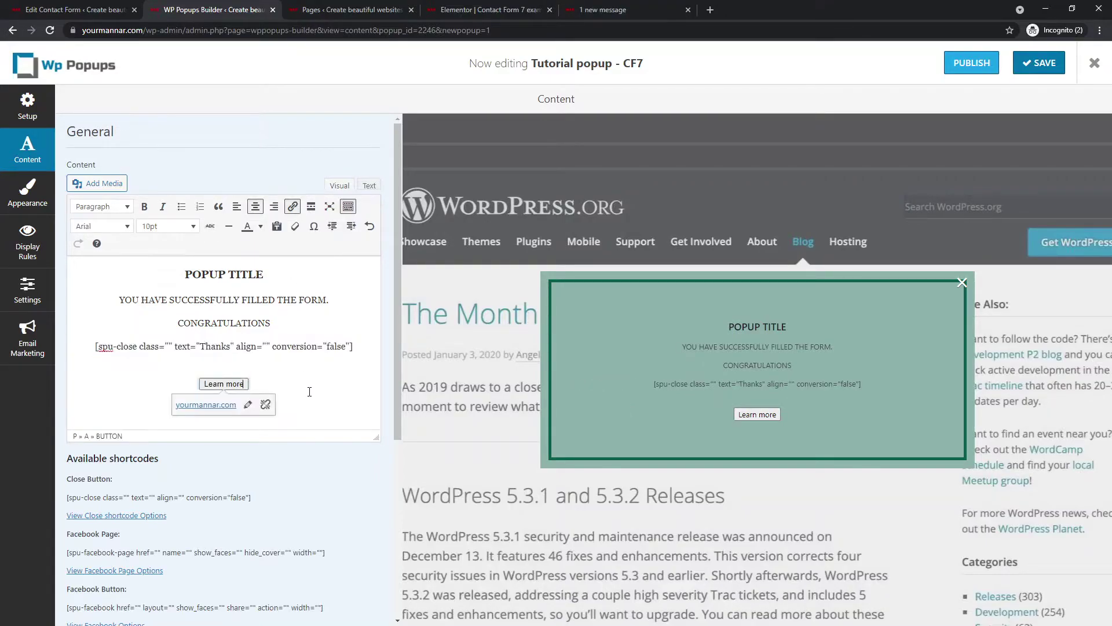
scroll(312, 352, "down", 3)
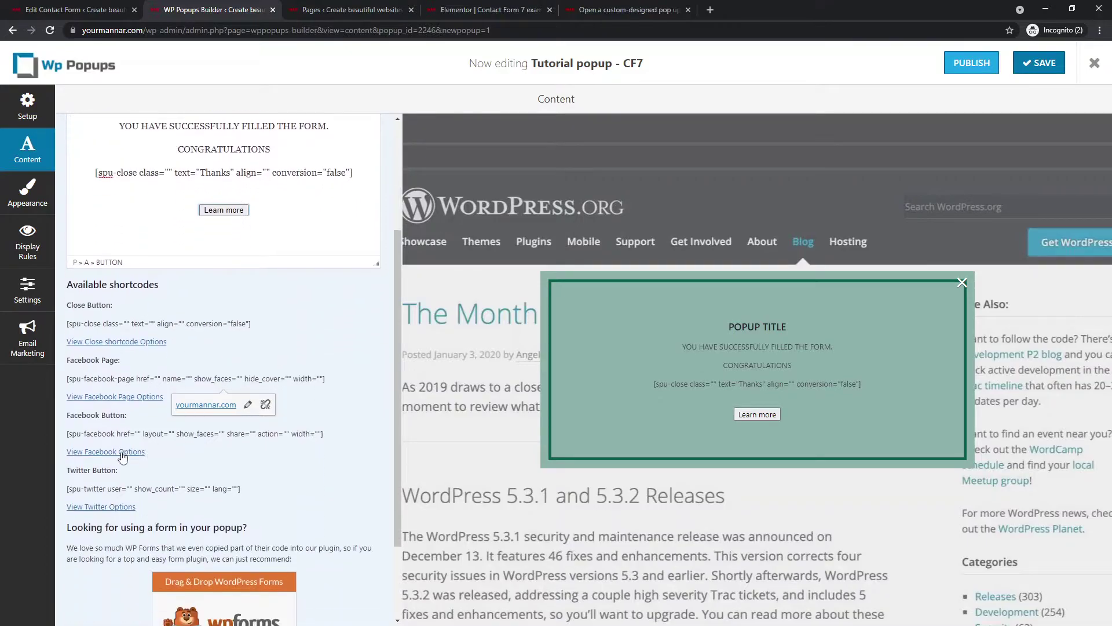
triple_click(108, 435)
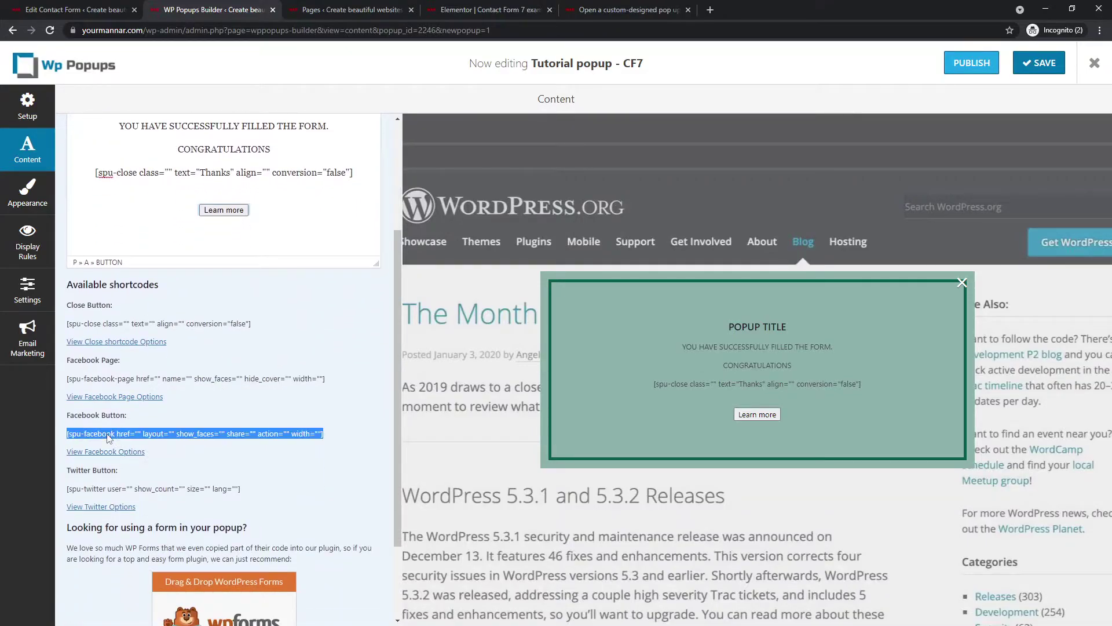
triple_click(113, 379)
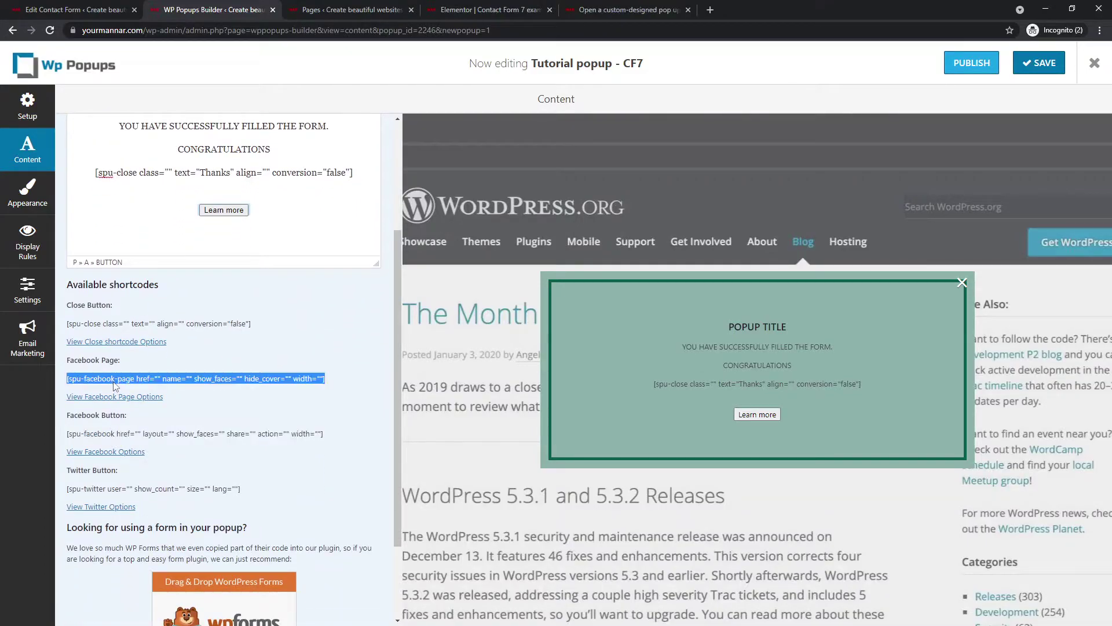
- Move the cursor off the Learn more button and save the popup
left_click(248, 244)
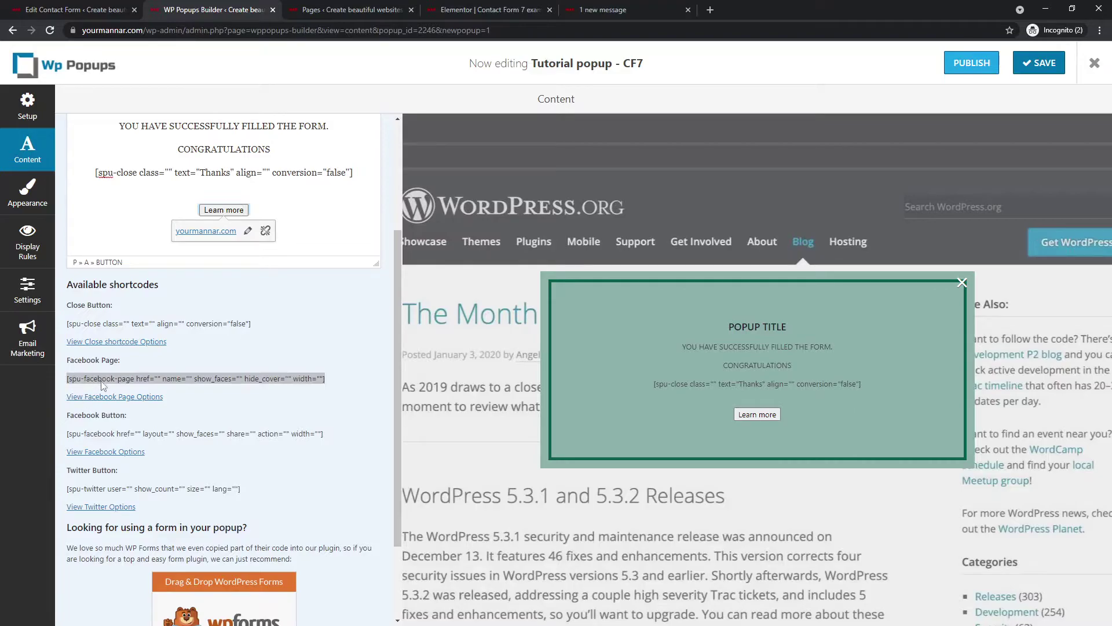
left_click(161, 383)
left_click(265, 210)
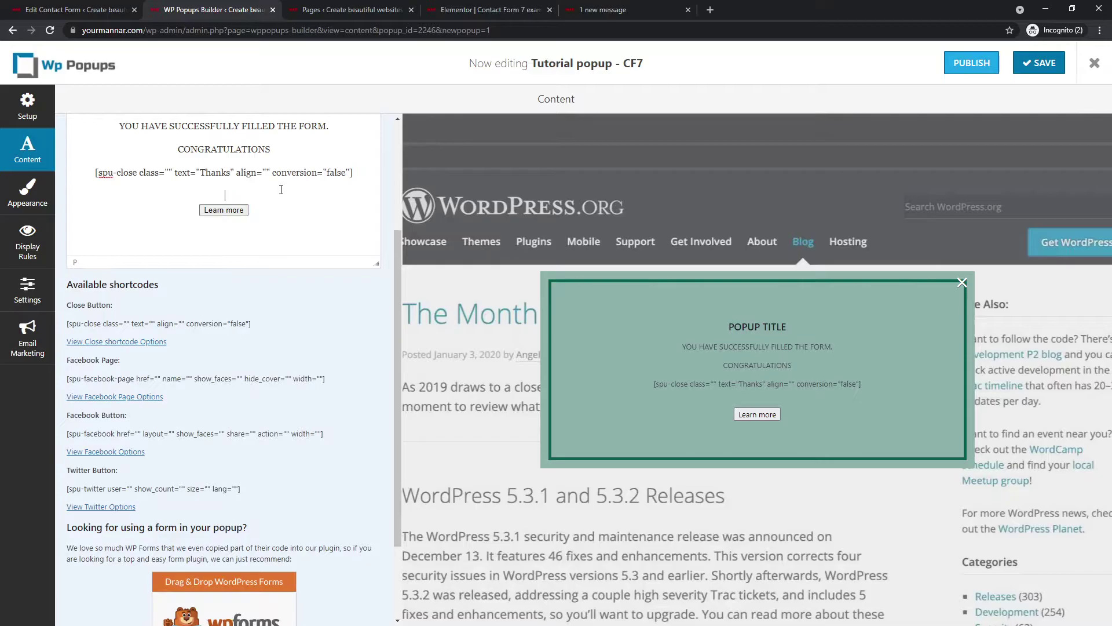
scroll(298, 255, "down", 2)
scroll(299, 255, "up", 5)
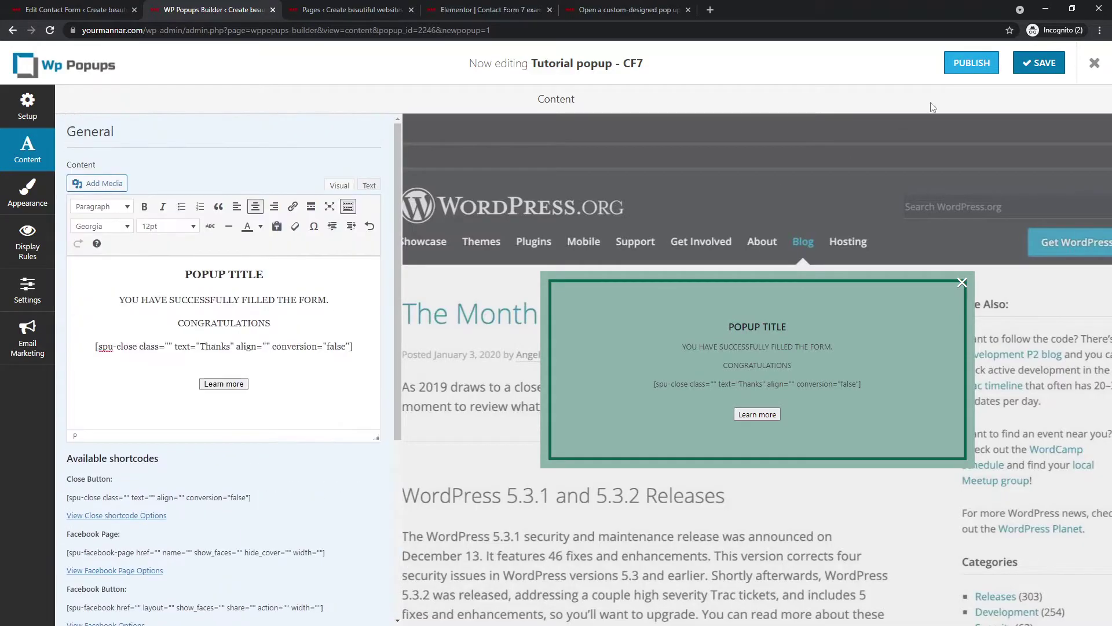
left_click(1027, 62)
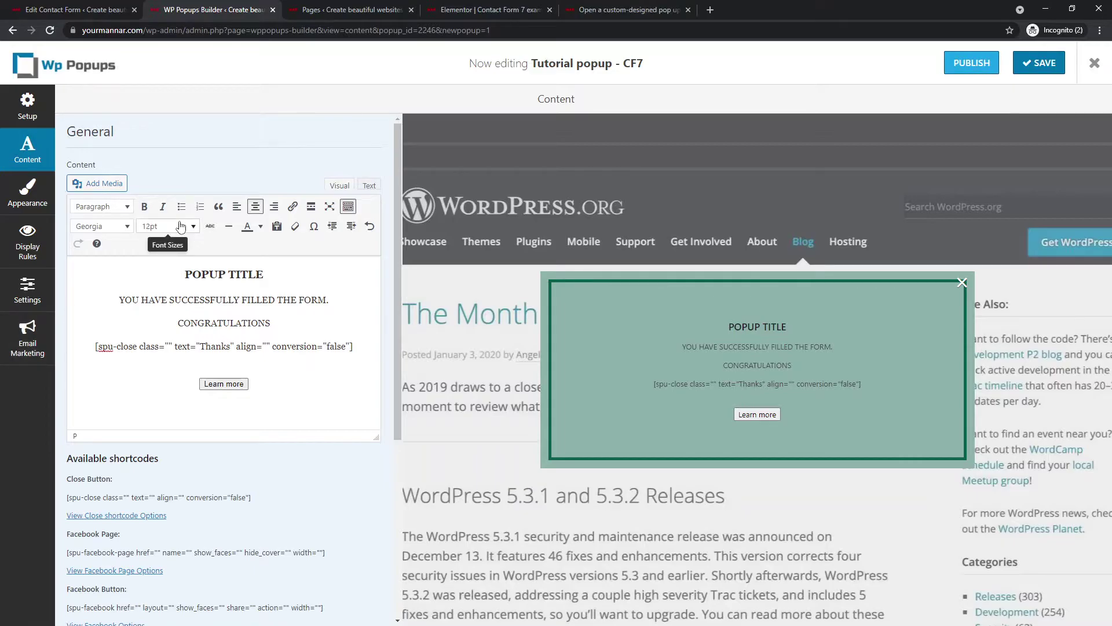
- In Appearance, review the popup animation, keeping Fade in, and the popup box options
left_click(28, 191)
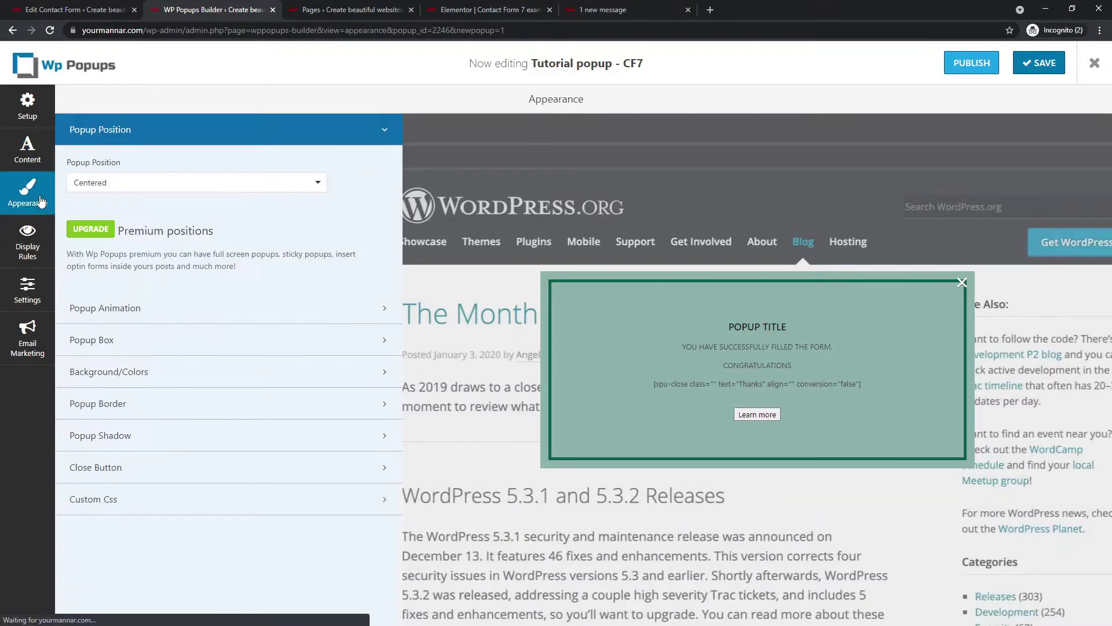
left_click(171, 307)
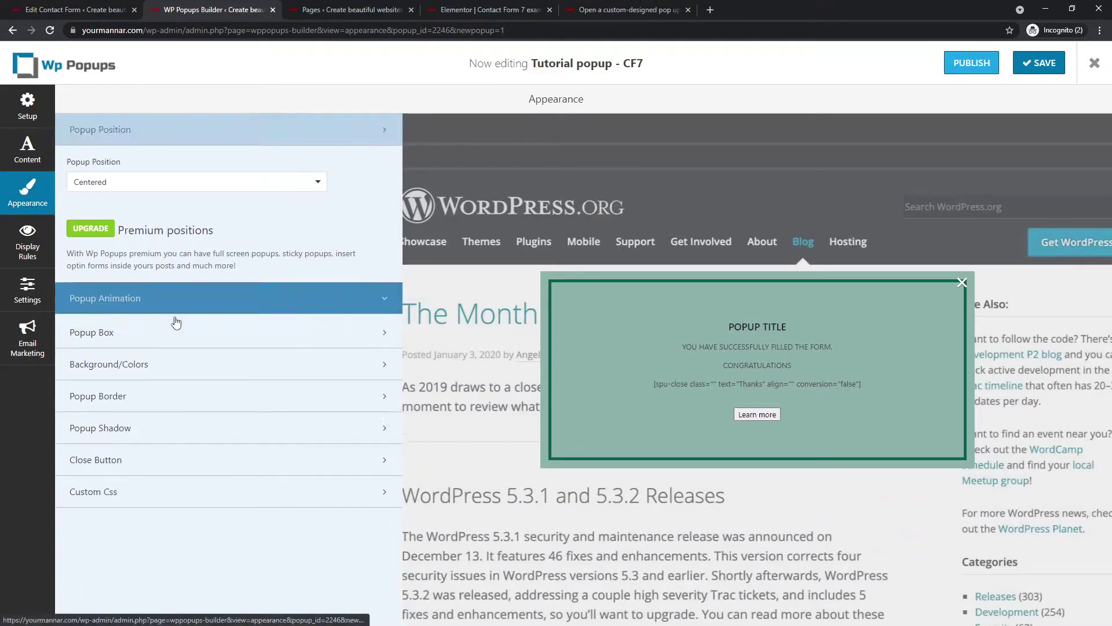
left_click(156, 226)
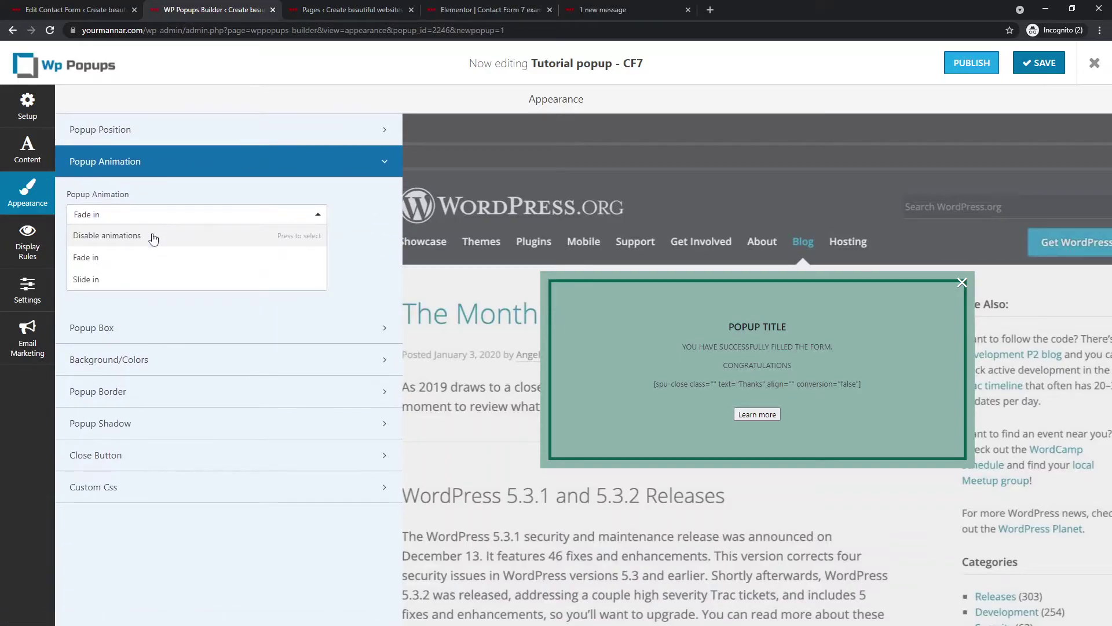
left_click(154, 225)
left_click(358, 168)
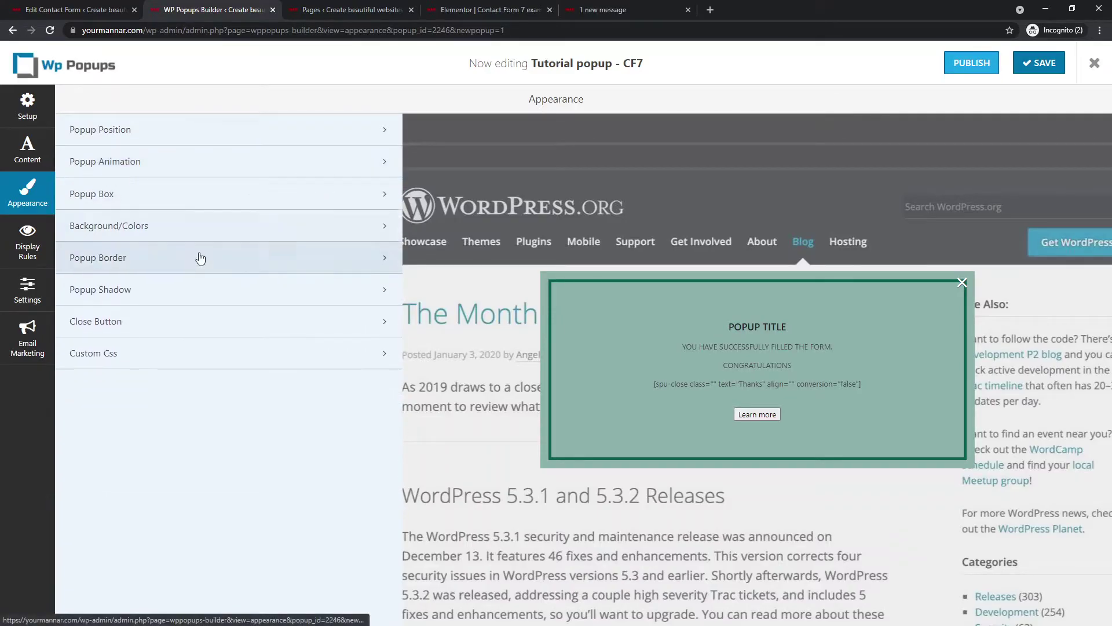
left_click(159, 202)
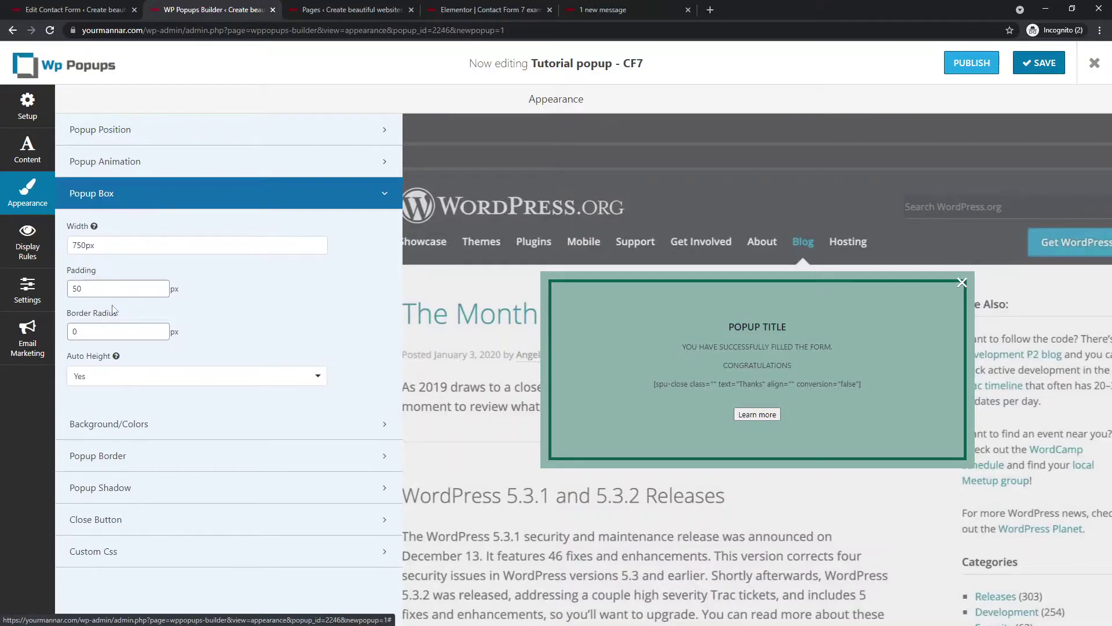
left_click(154, 200)
- Review the background and colour, border and shadow options without changing them
left_click(149, 226)
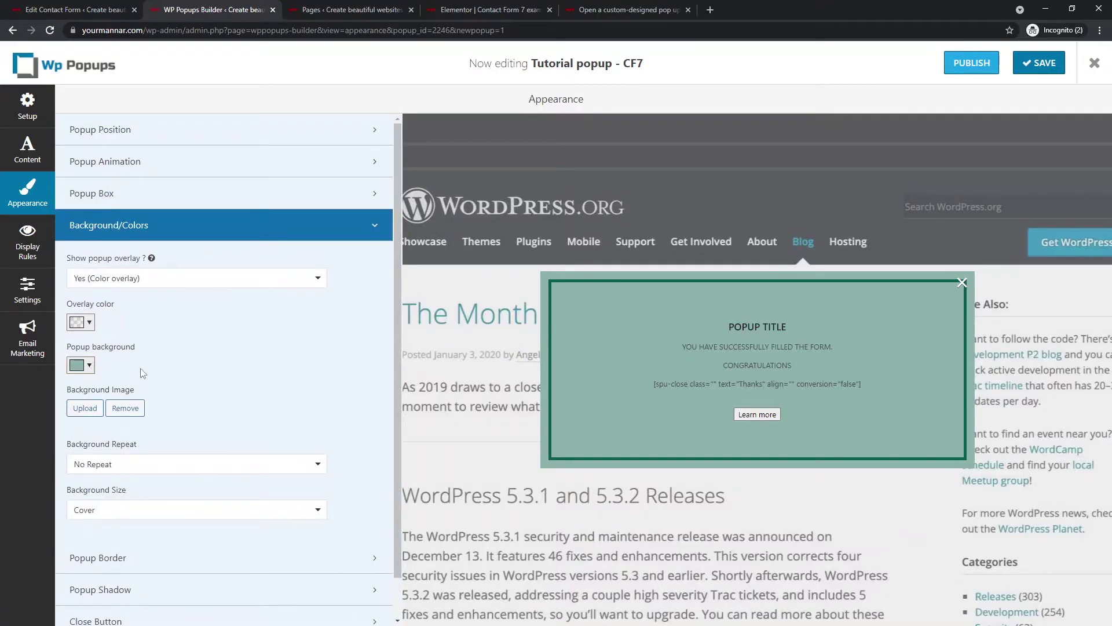
scroll(149, 400, "down", 1)
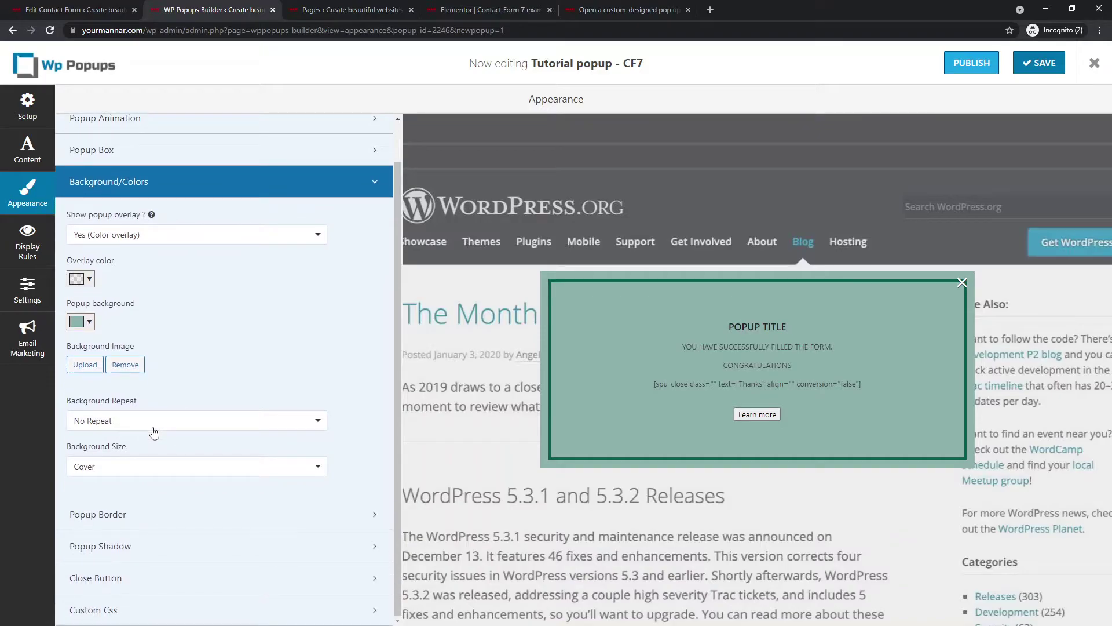
left_click(120, 184)
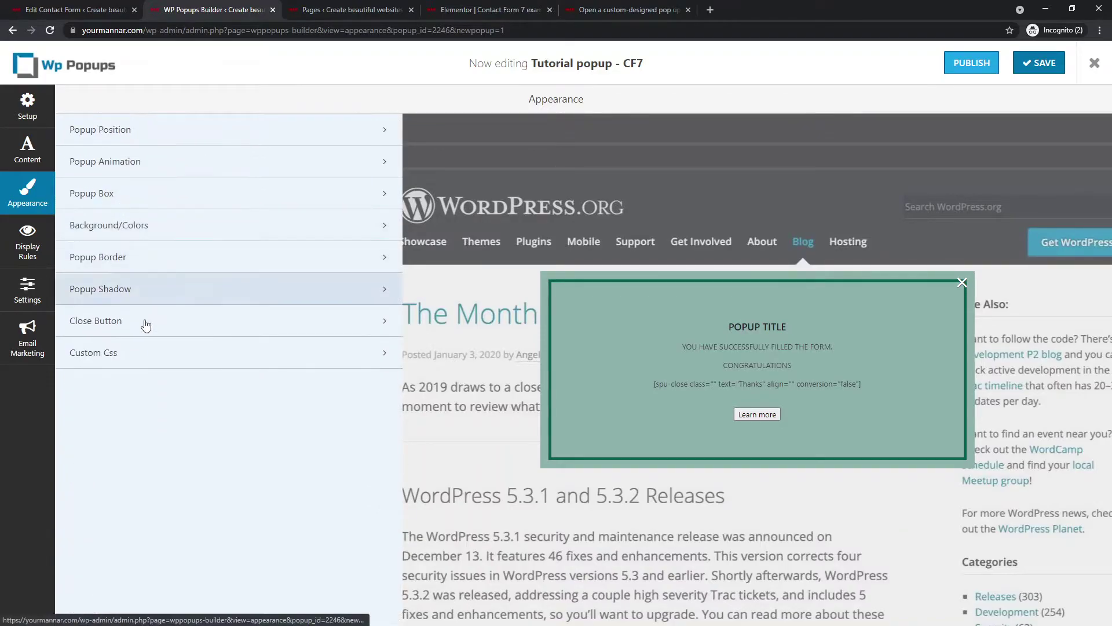
left_click(167, 261)
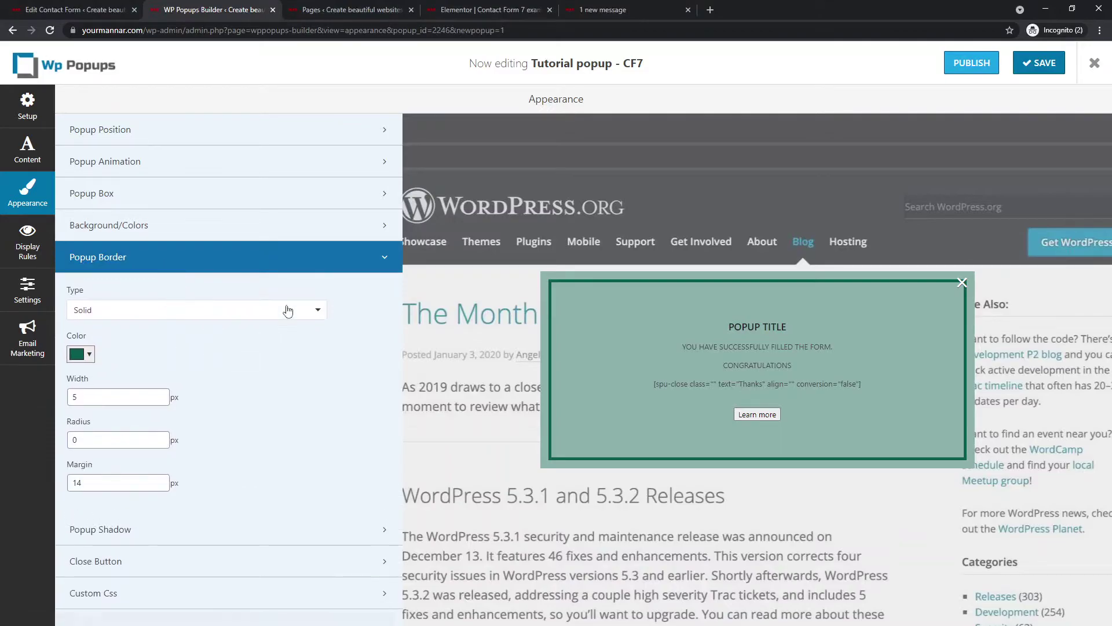
left_click(324, 262)
left_click(197, 287)
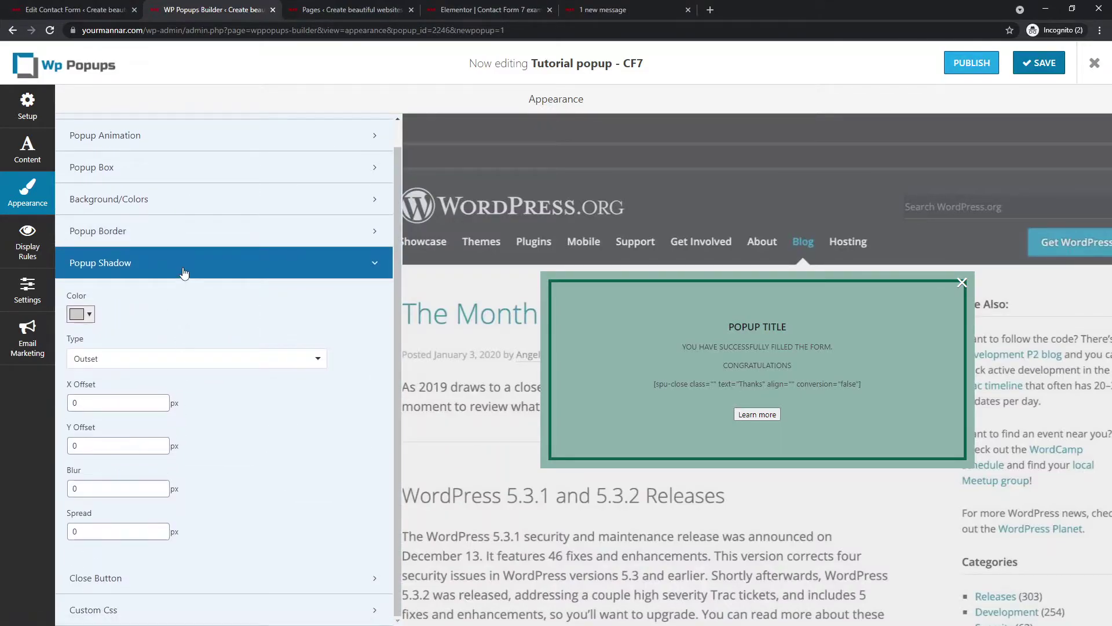
left_click(184, 271)
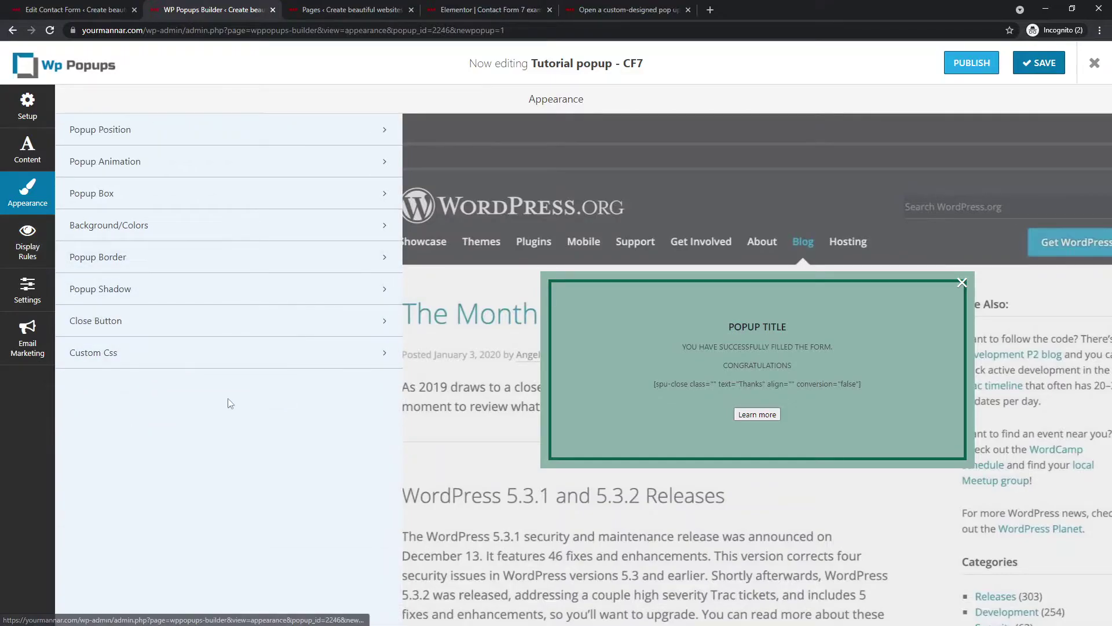
- Add a display rule with Page as its condition, checking the demo page in Elementor
left_click(32, 250)
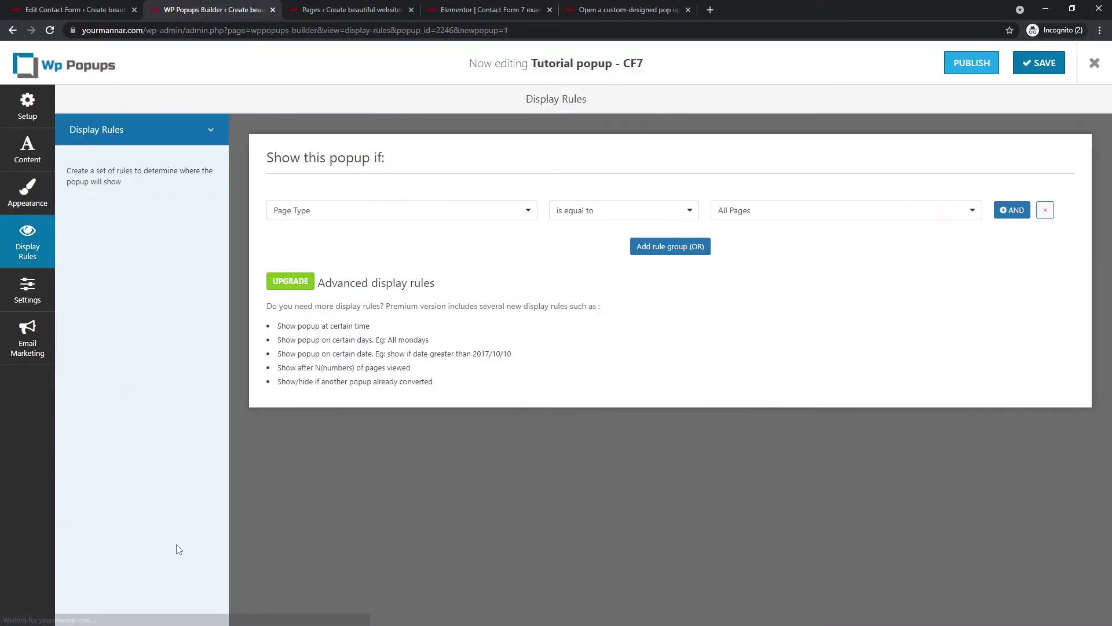
left_click(404, 214)
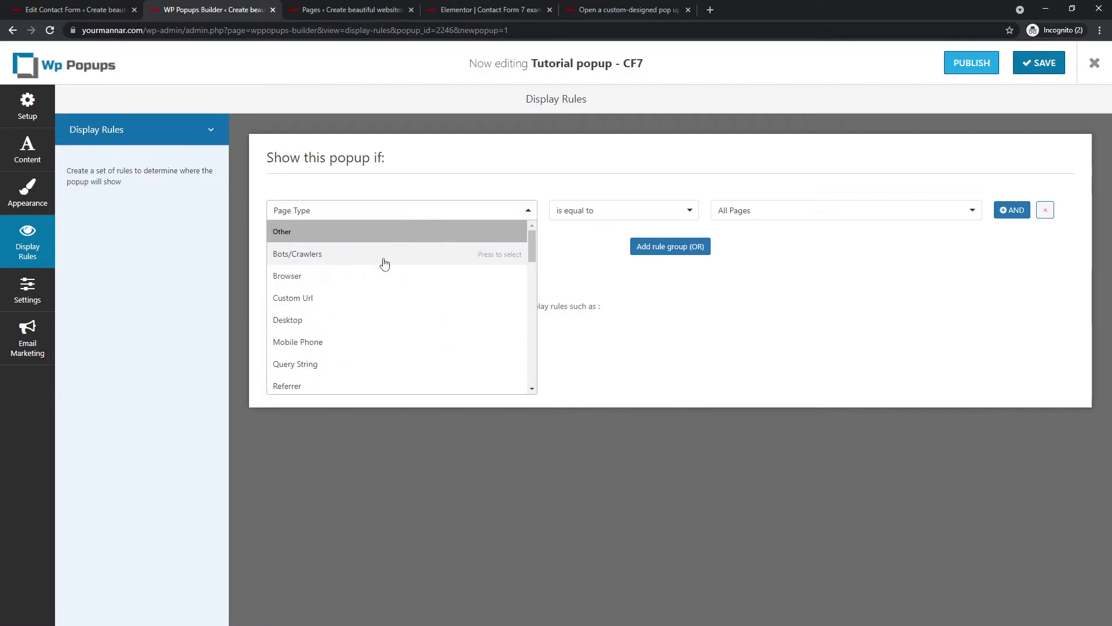
scroll(358, 326, "down", 1)
scroll(358, 326, "up", 3)
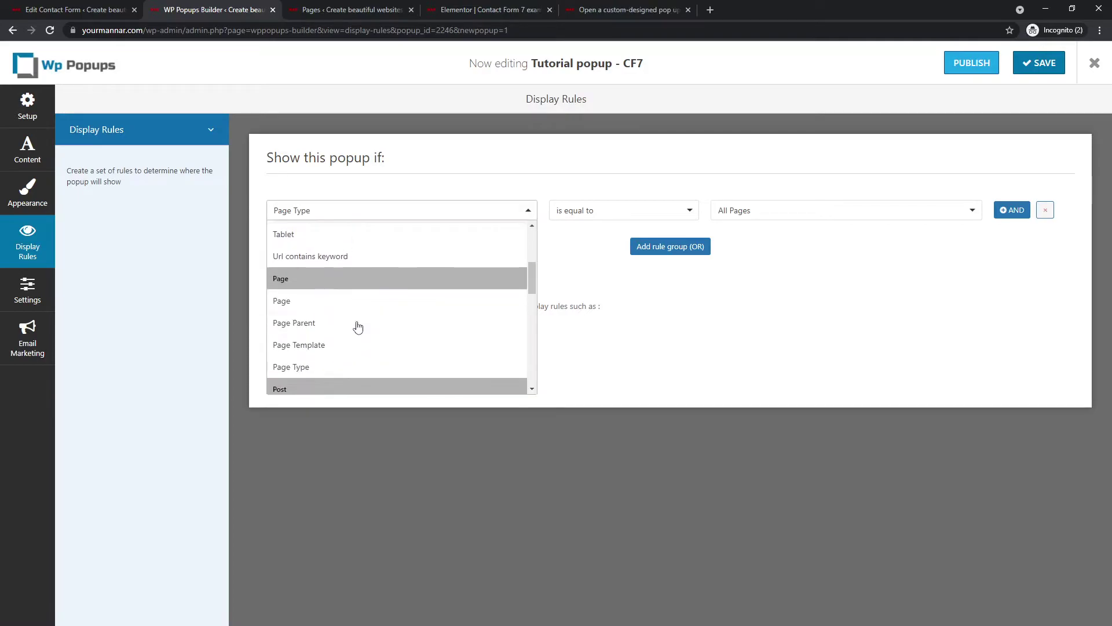
left_click(331, 302)
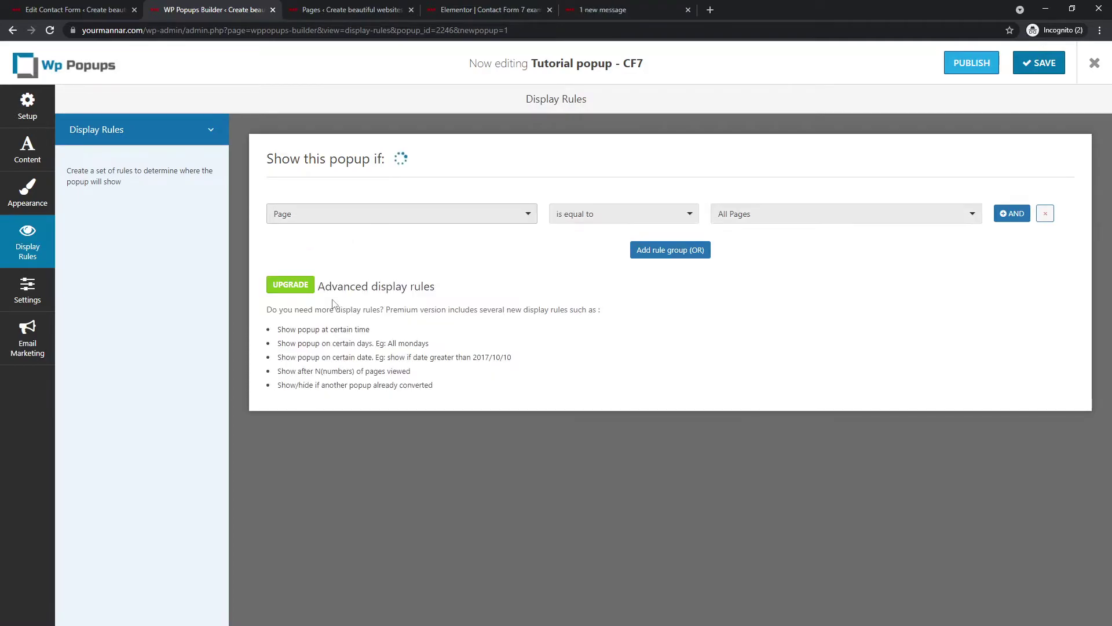
left_click(475, 9)
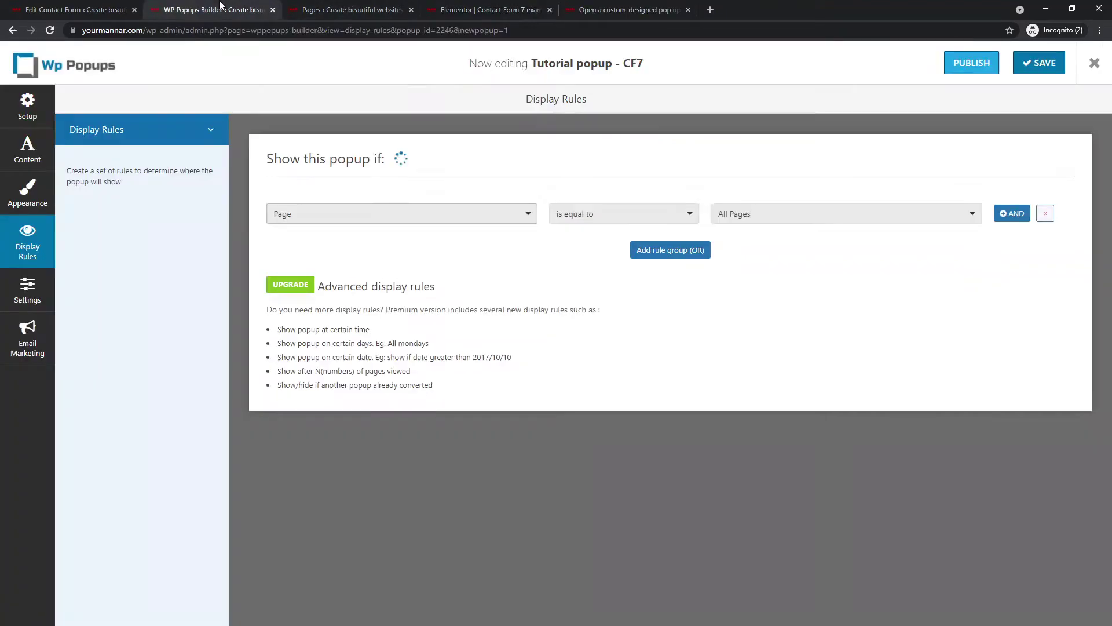
left_click(214, 10)
- Set the rule to Page is equal to 'Contact Form 7 example' and save it
left_click(666, 212)
left_click(664, 212)
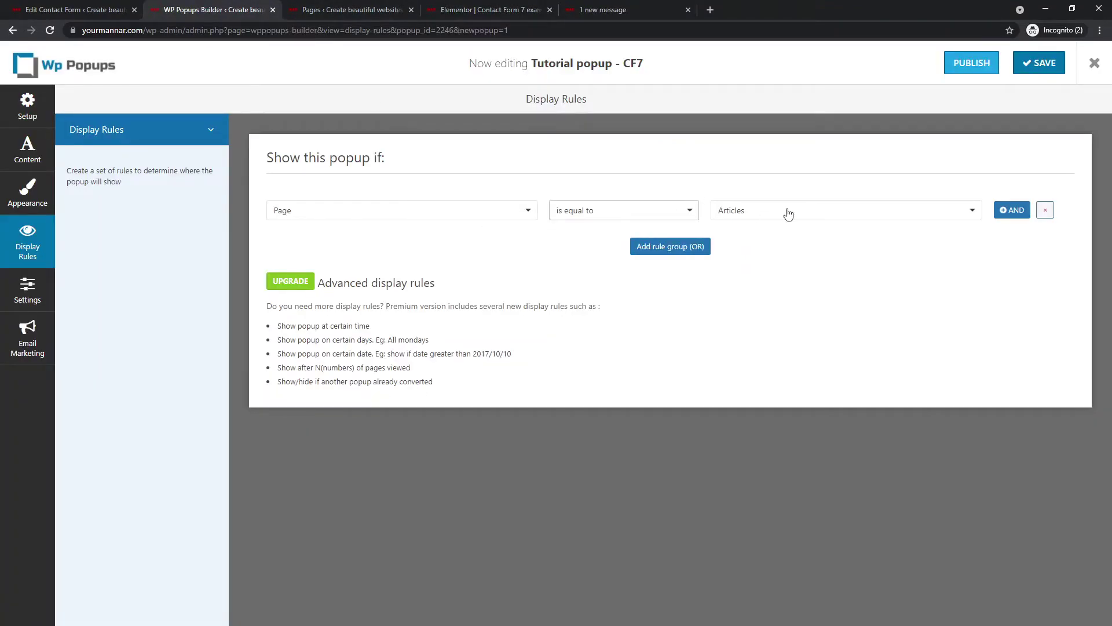
left_click(788, 212)
left_click(807, 304)
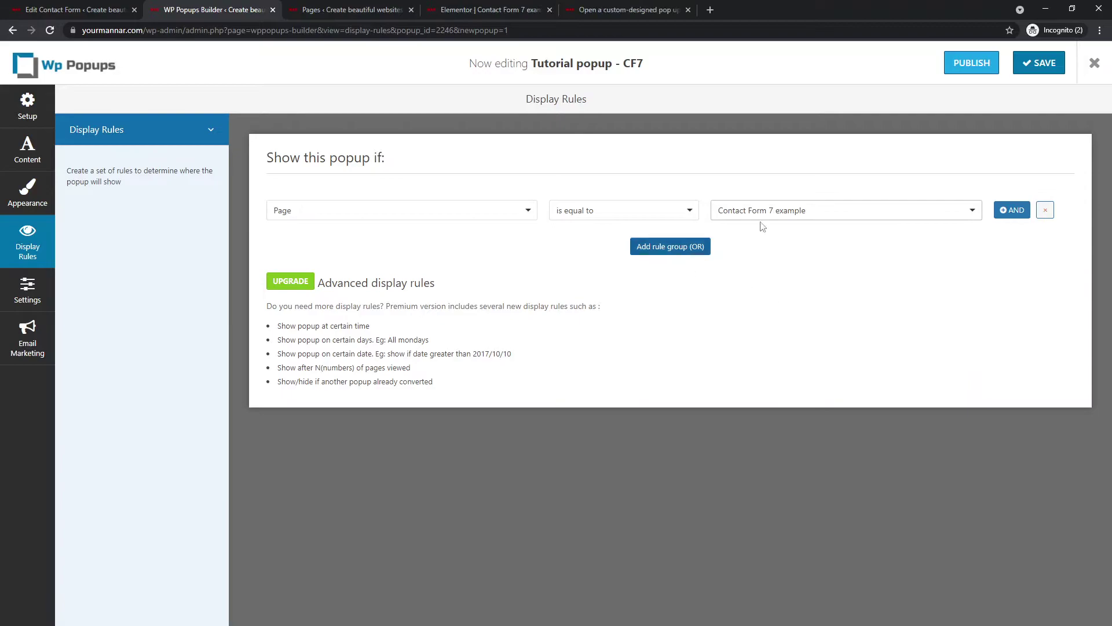
left_click(1028, 63)
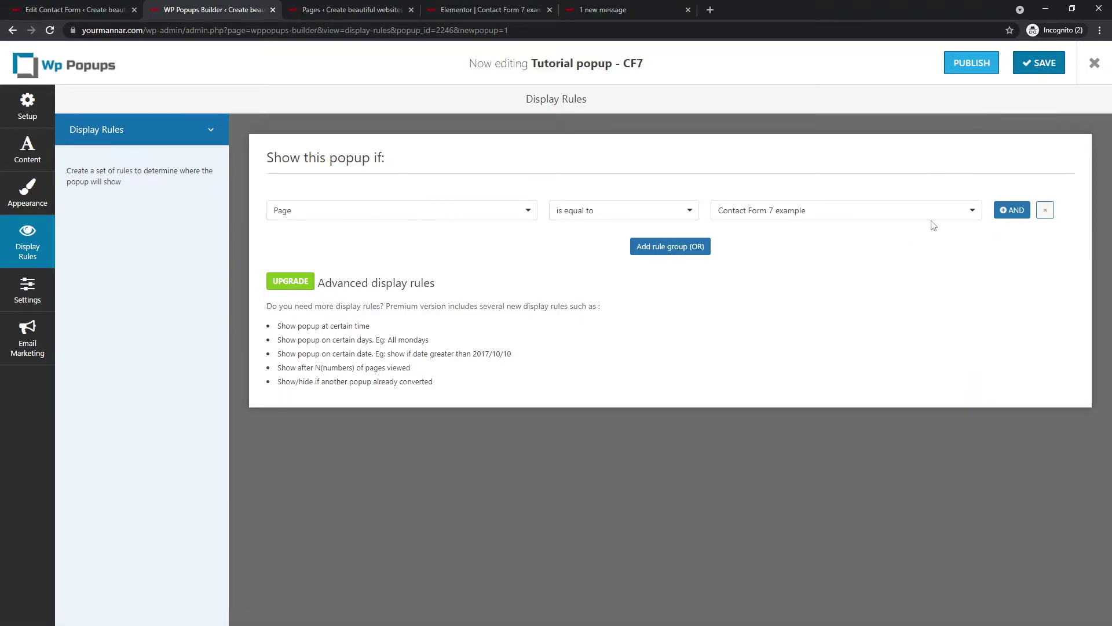
left_click(27, 290)
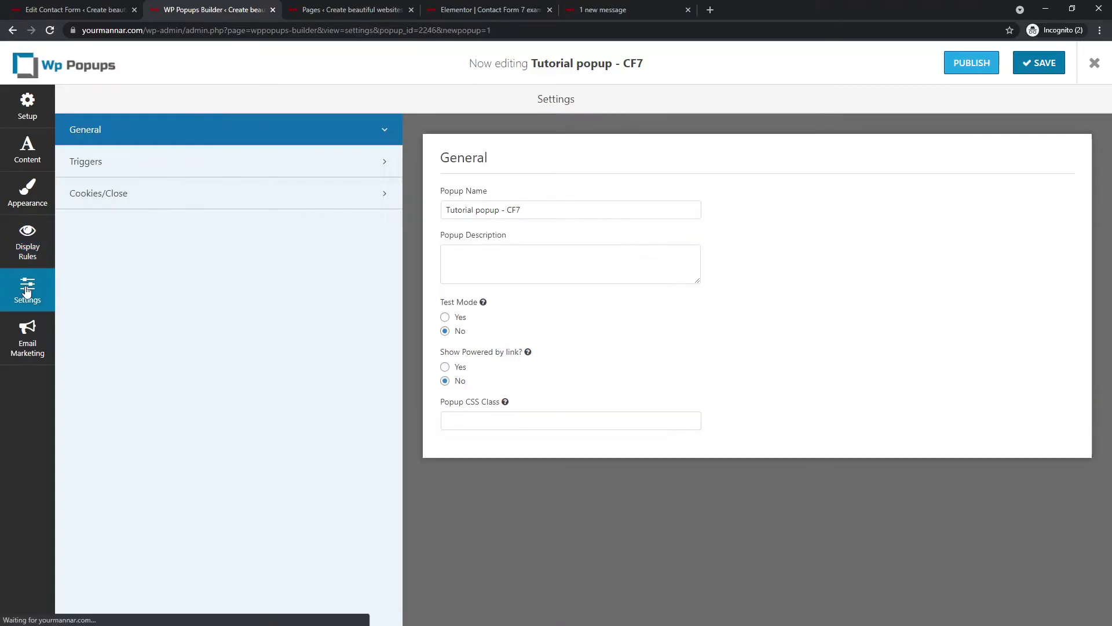
- Set the popup trigger to Class Triggering with a blank class, then save and publish
left_click(106, 168)
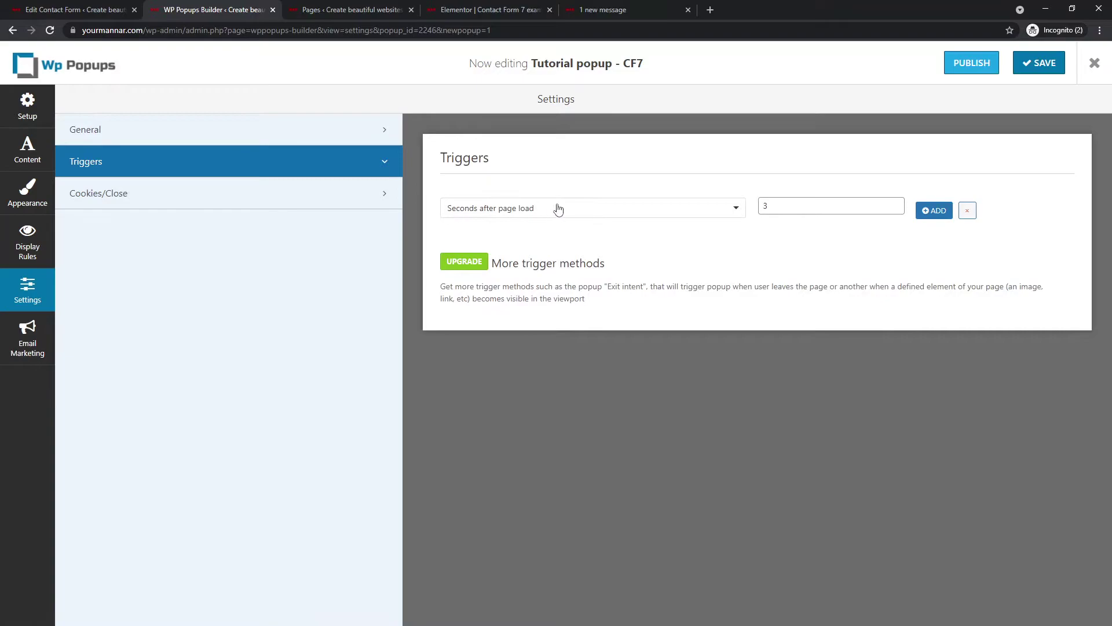
left_click(555, 210)
left_click(528, 259)
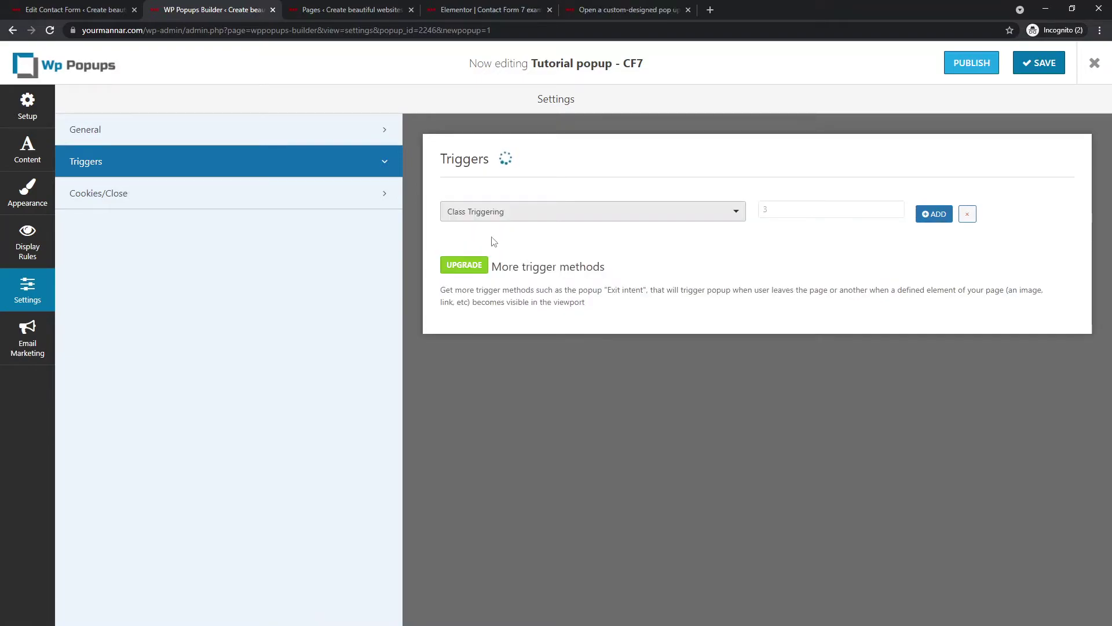
left_click(686, 220)
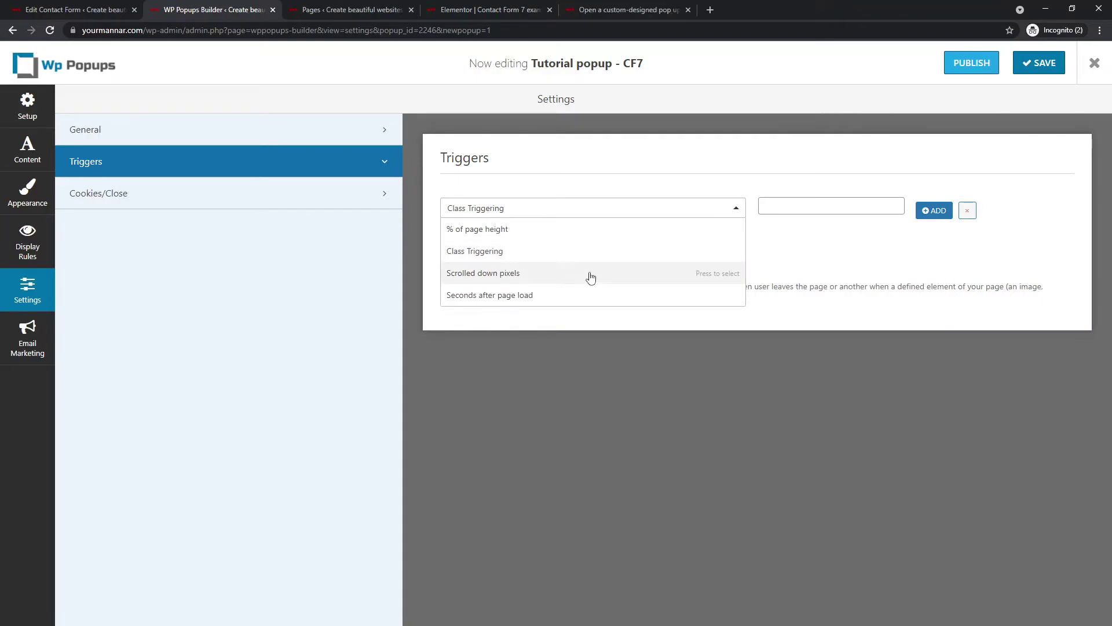
left_click(549, 252)
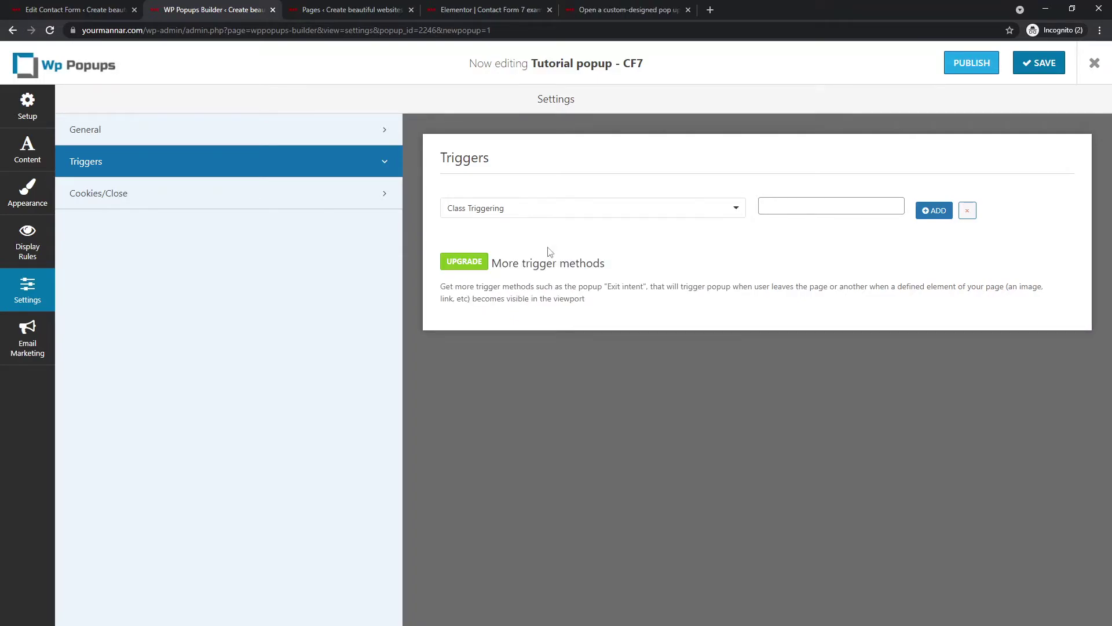
left_click(1030, 64)
left_click(989, 66)
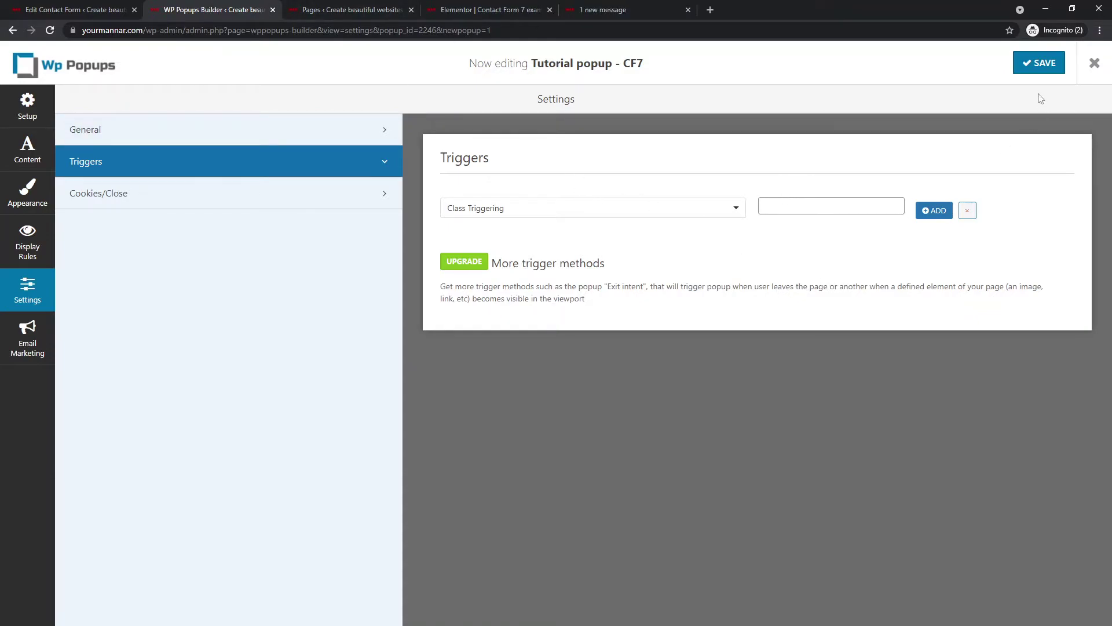
- Copy the popup-trigger code block from the tutorial article and return to the contact form editor
left_click(596, 7)
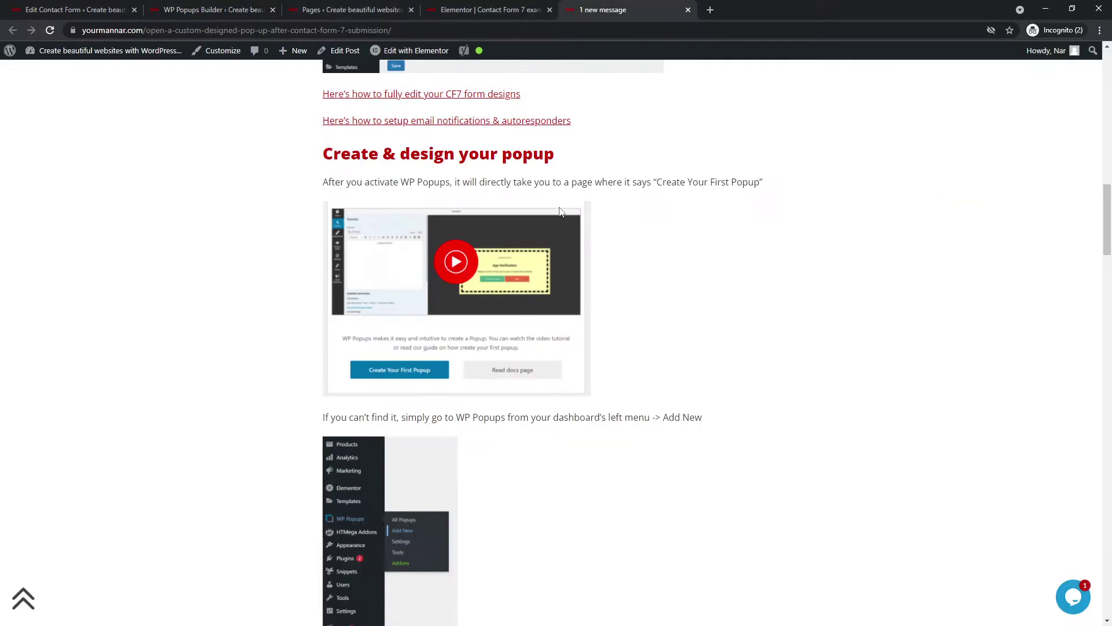
scroll(441, 290, "down", 2)
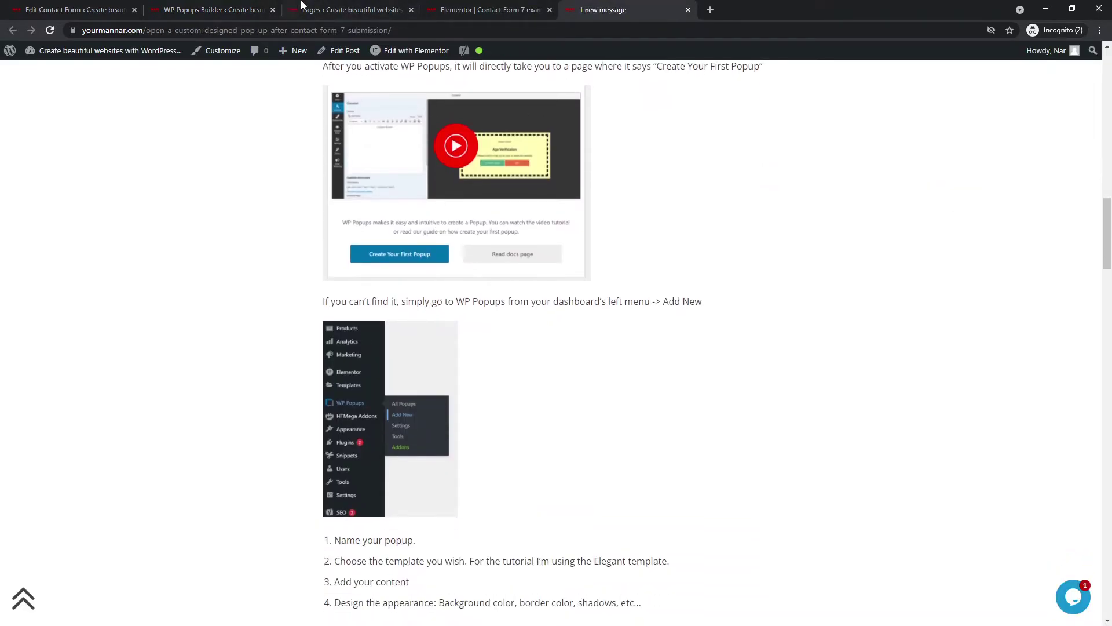
scroll(350, 270, "down", 10)
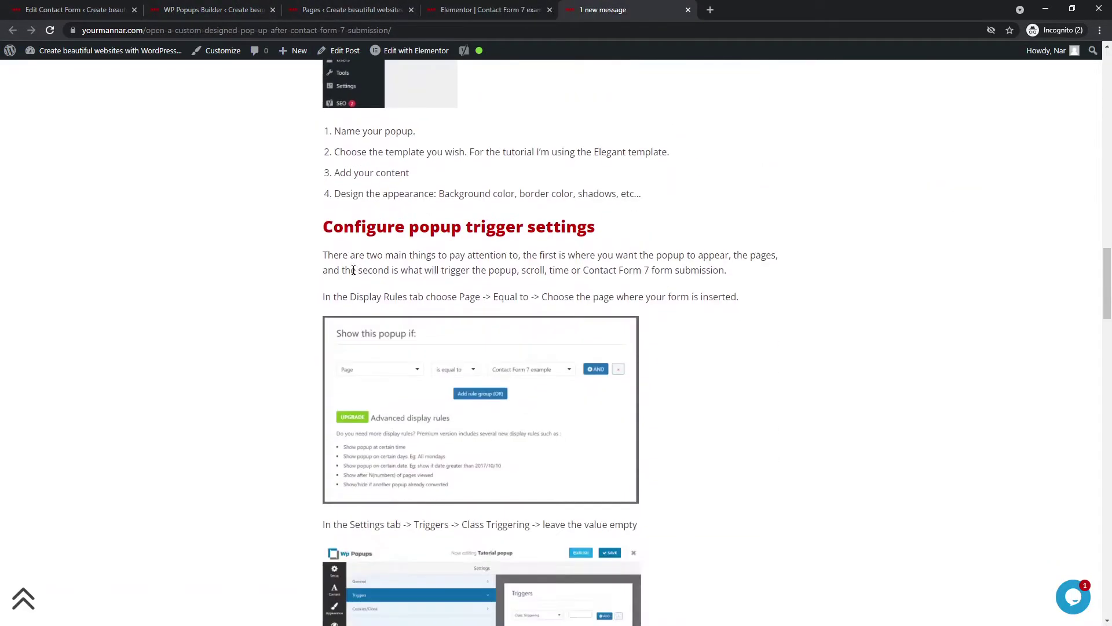
scroll(353, 269, "down", 15)
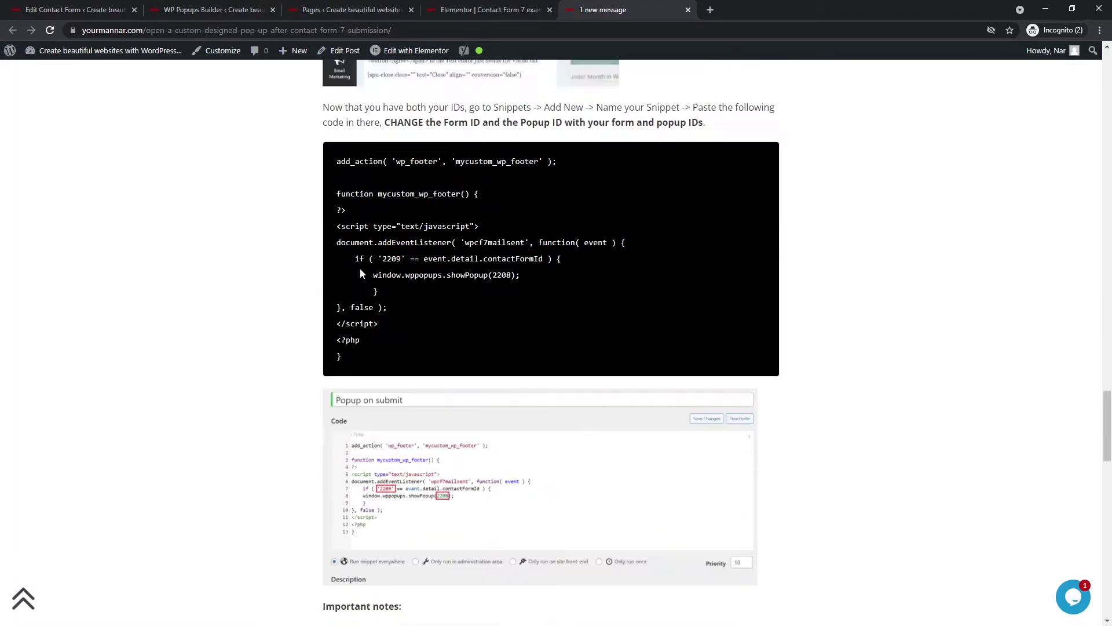
scroll(360, 267, "up", 2)
left_click_drag(351, 495, 338, 295)
key("ctrl+c")
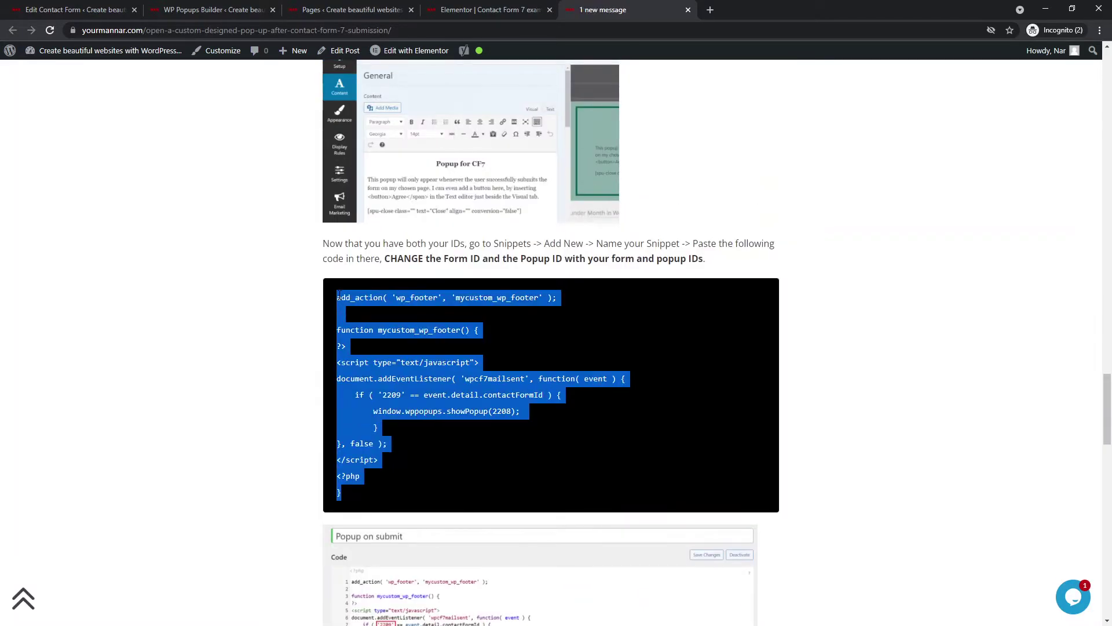
left_click(73, 10)
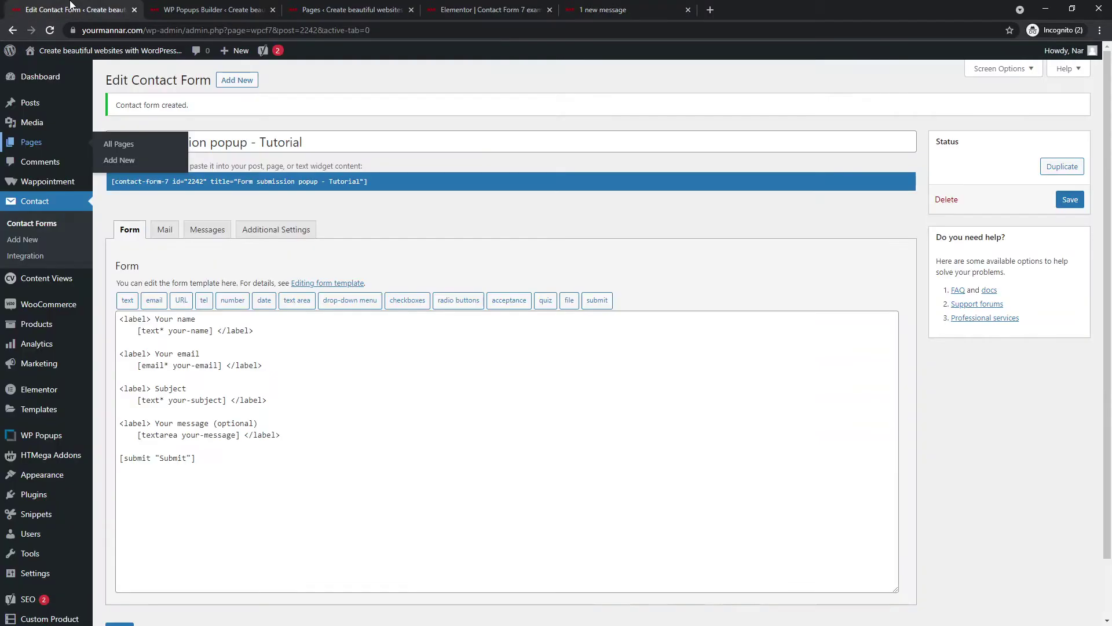
scroll(66, 347, "down", 1)
- Create a new snippet titled 'Popup on CF7' and paste the popup-trigger code into it
mouse_move(49, 464)
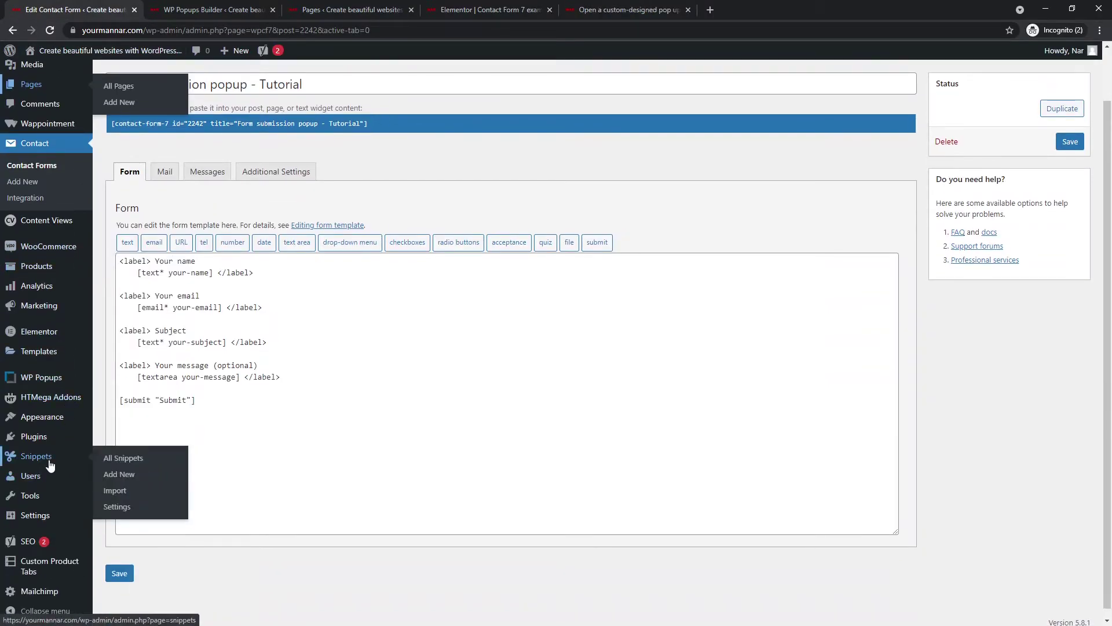
left_click(110, 475)
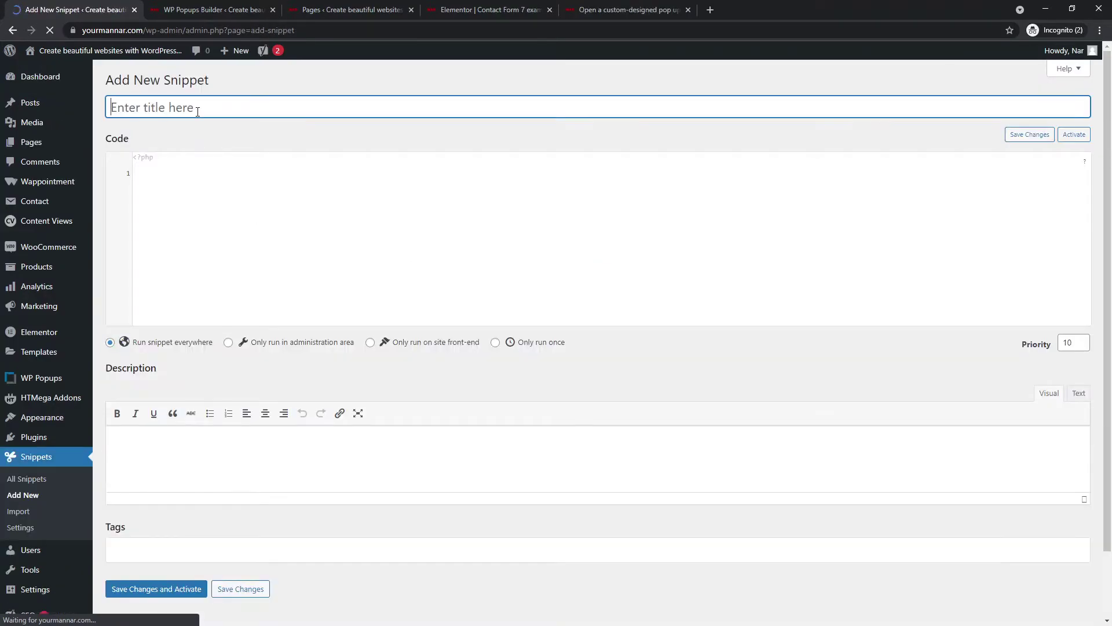
type("Opup")
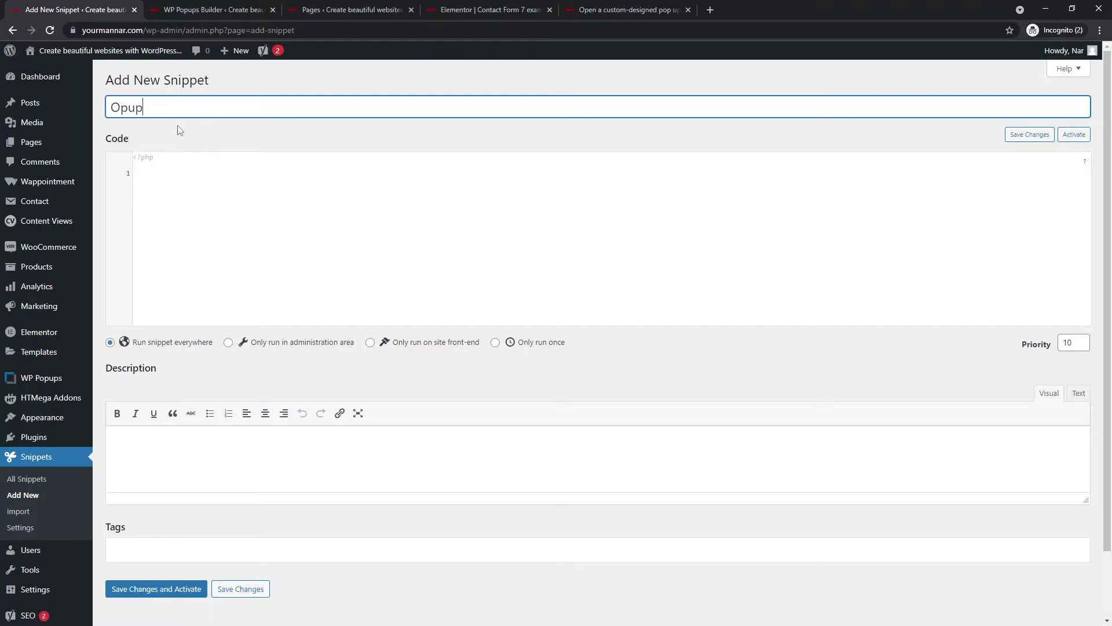
key("BackSpace")
type("Popup on CF7")
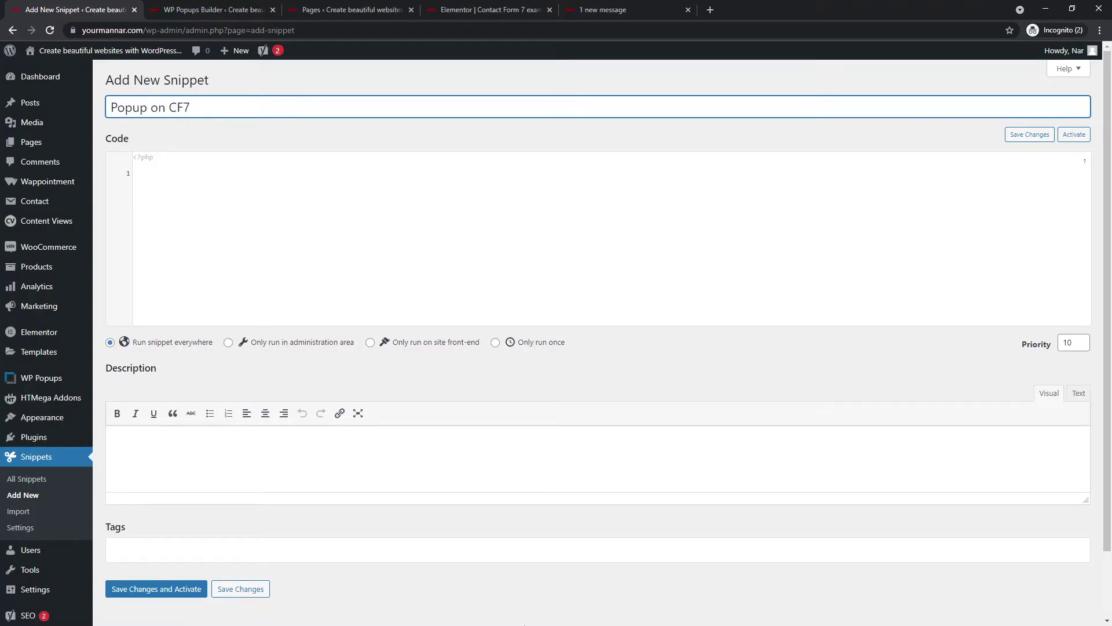
left_click(227, 192)
key("ctrl+v")
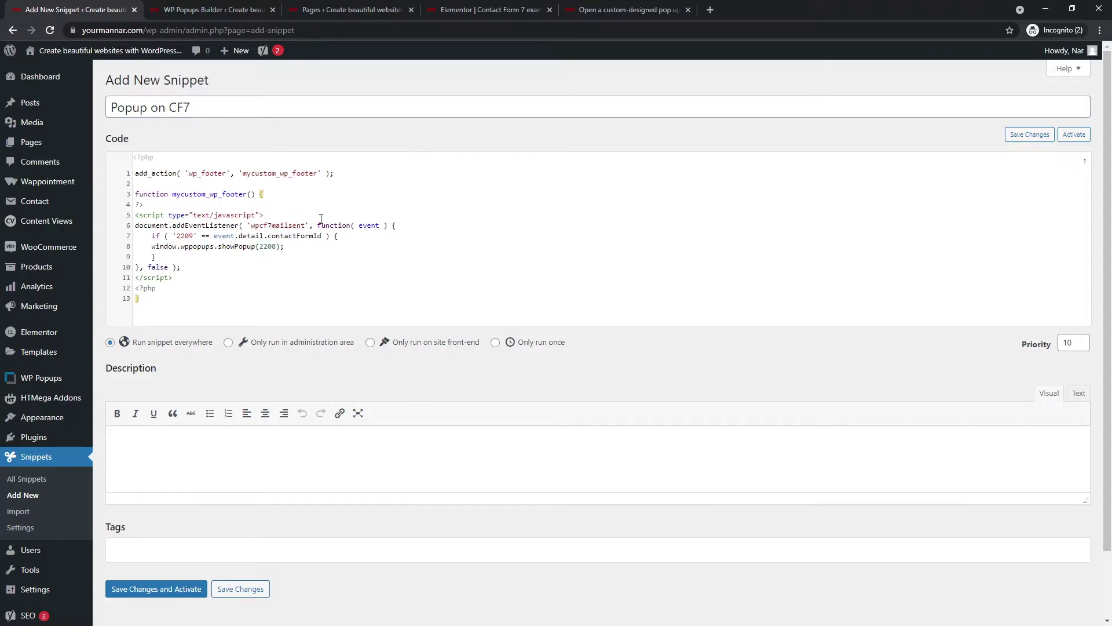
- Inspect the form ID on line 7 and the popup ID 2208 on line 8
double_click(181, 236)
key("ctrl+c")
double_click(268, 246)
double_click(185, 236)
key("ctrl+v")
double_click(268, 246)
- Copy popup ID 2246 from the builder URL and paste it over 2208 in showPopup()
left_click(214, 10)
left_click(27, 104)
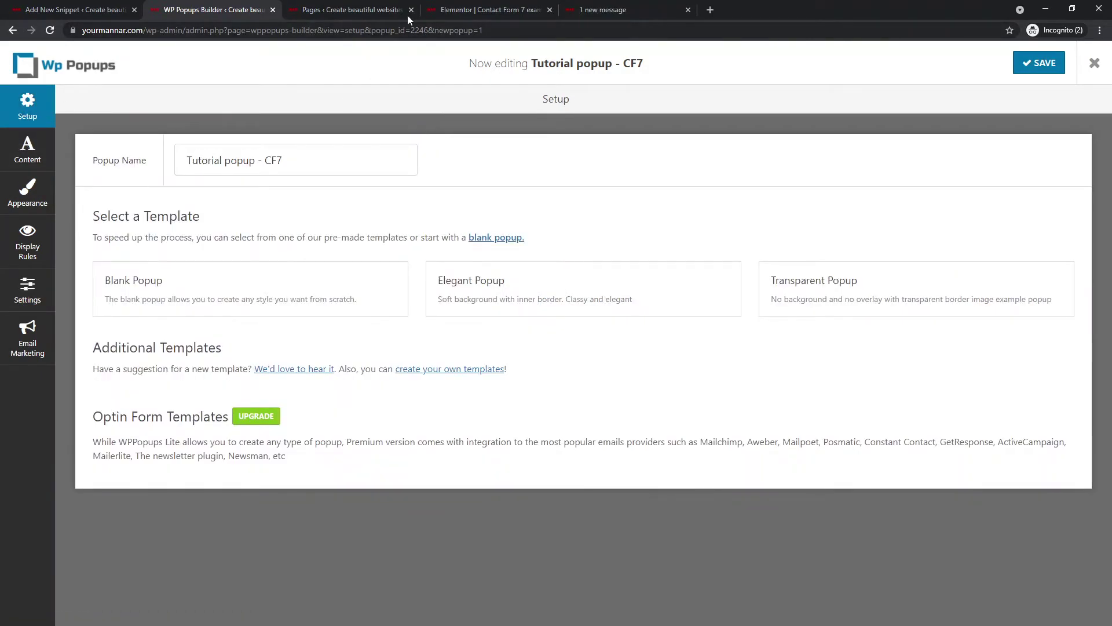
left_click_drag(430, 31, 410, 30)
key("ctrl+c")
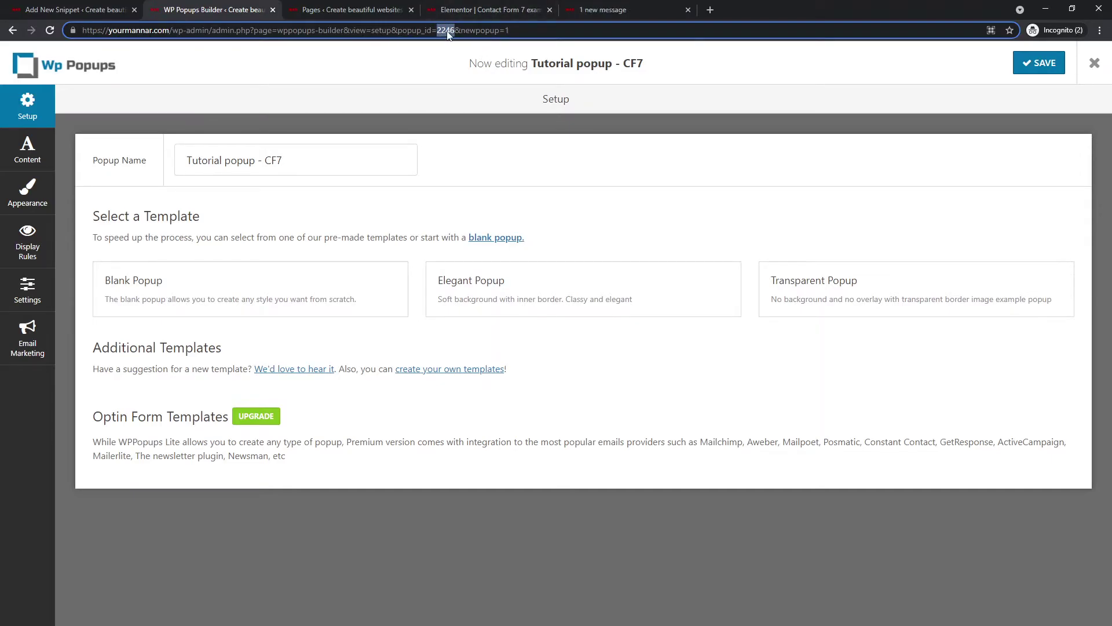
left_click(110, 8)
double_click(268, 246)
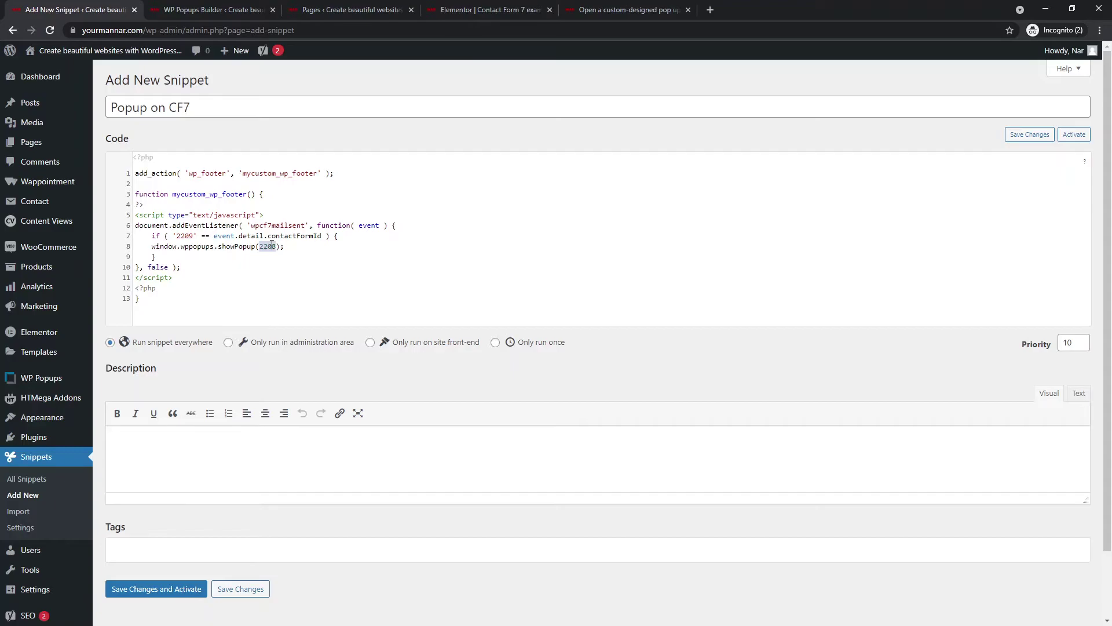
key("ctrl+v")
left_click(253, 266)
left_click(352, 10)
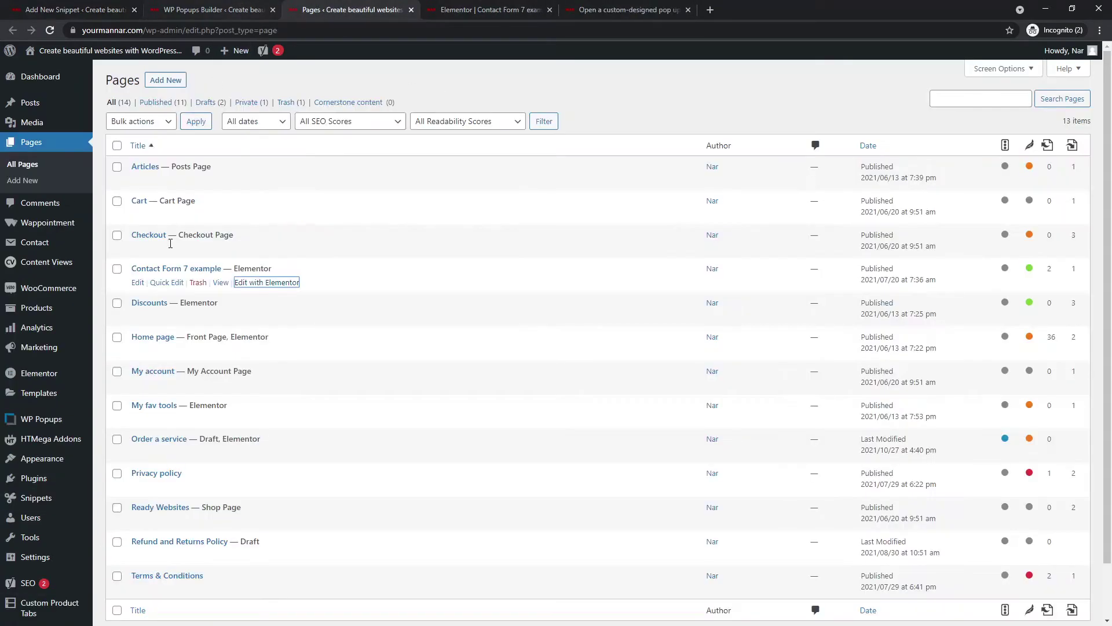
- Copy the 'Form submission popup - Tutorial' form's ID, 2242, from its edit URL
left_click(46, 244)
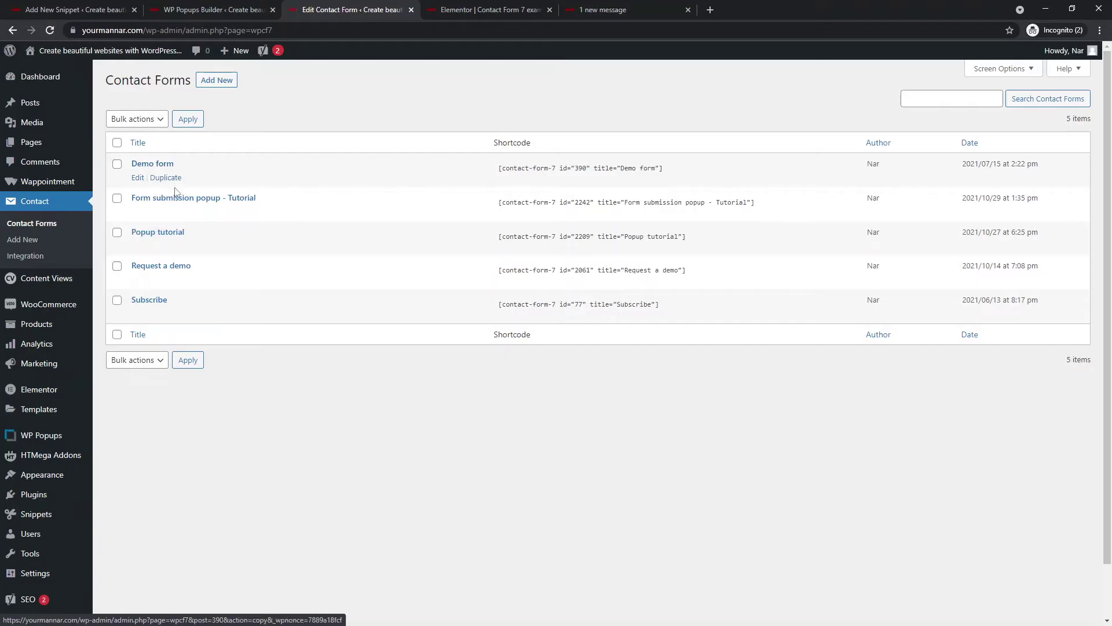
mouse_move(140, 215)
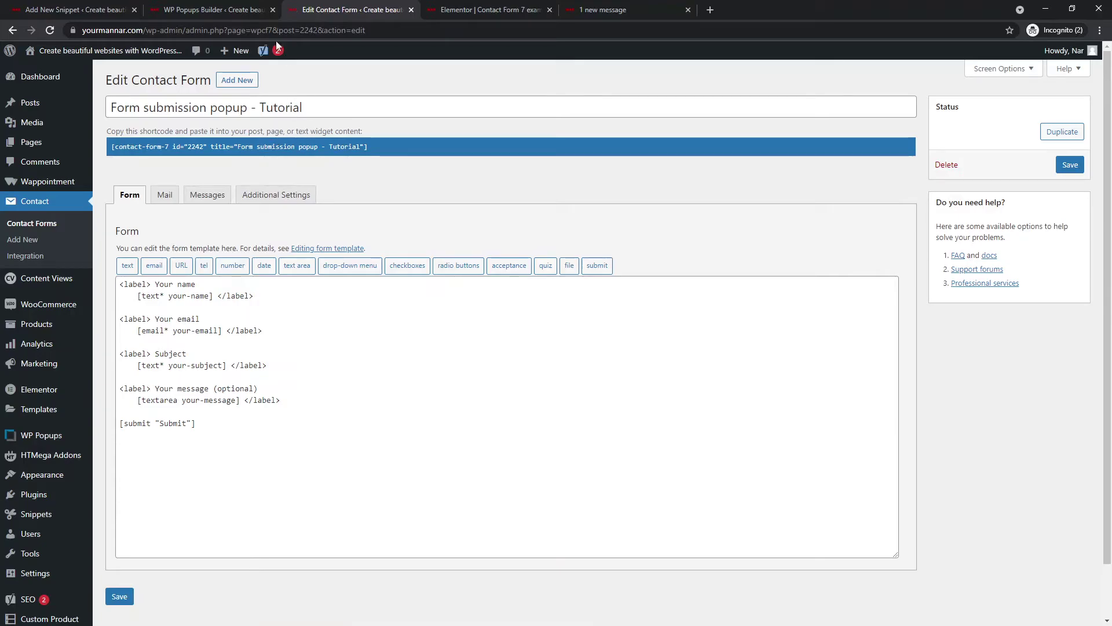
left_click(313, 30)
double_click(313, 30)
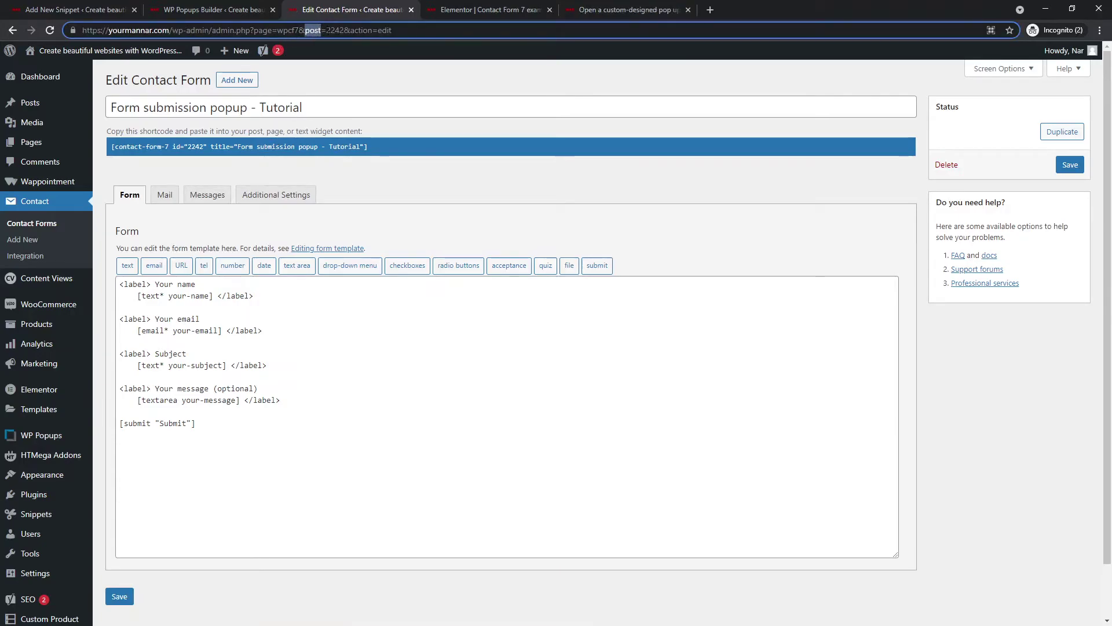
left_click_drag(326, 31, 344, 30)
key("ctrl+c")
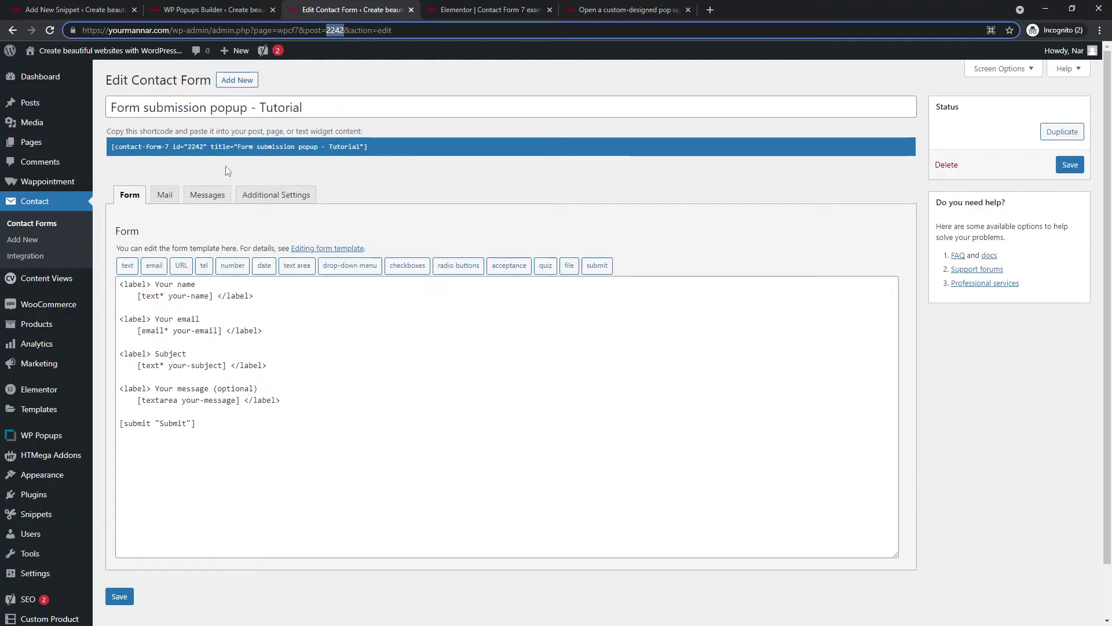
left_click(189, 146)
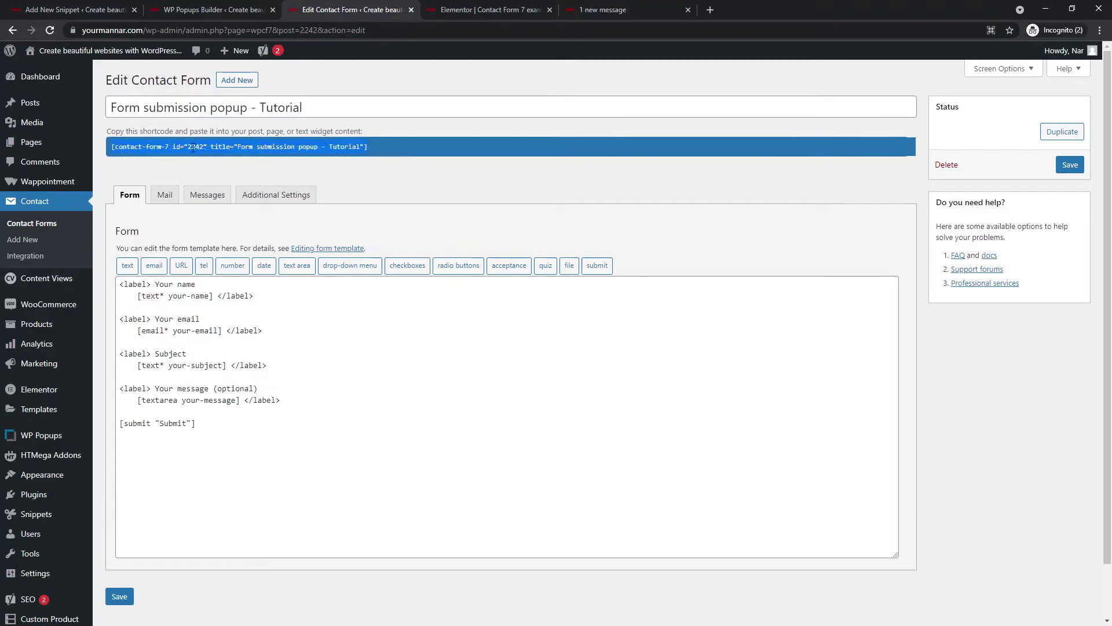
- Replace form ID 2209 on line 7 of the snippet with 2242
left_click(76, 10)
double_click(186, 235)
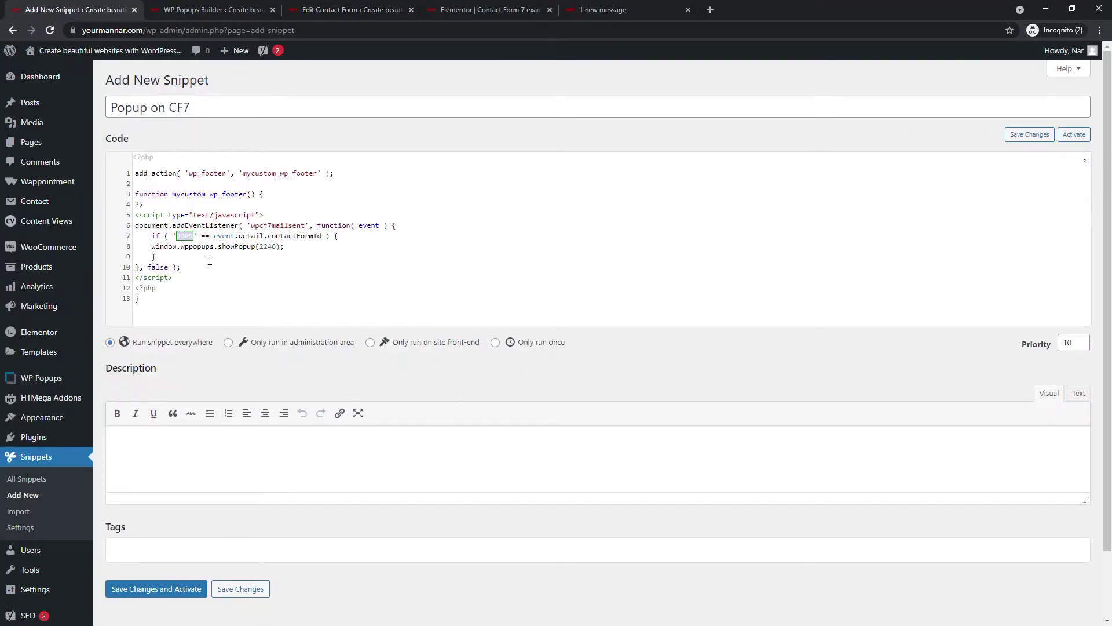
key("ctrl+v")
left_click_drag(152, 235, 304, 228)
left_click(190, 237)
left_click(271, 246)
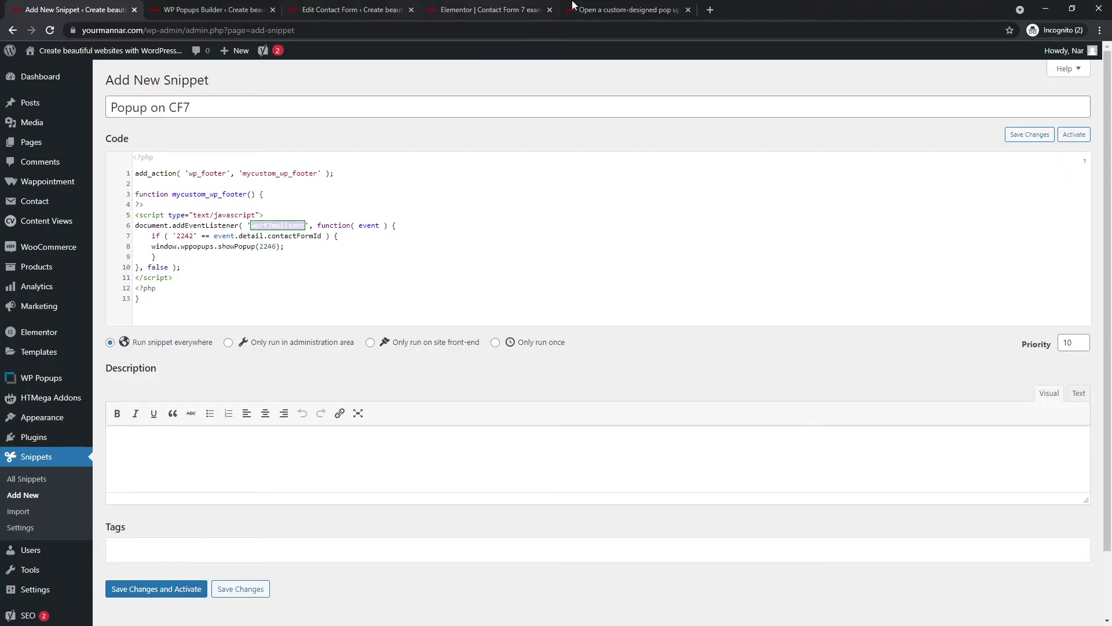
- Preview the demo page from Elementor, reloading it and placing its tab before the editor
left_click(513, 8)
left_click(96, 614)
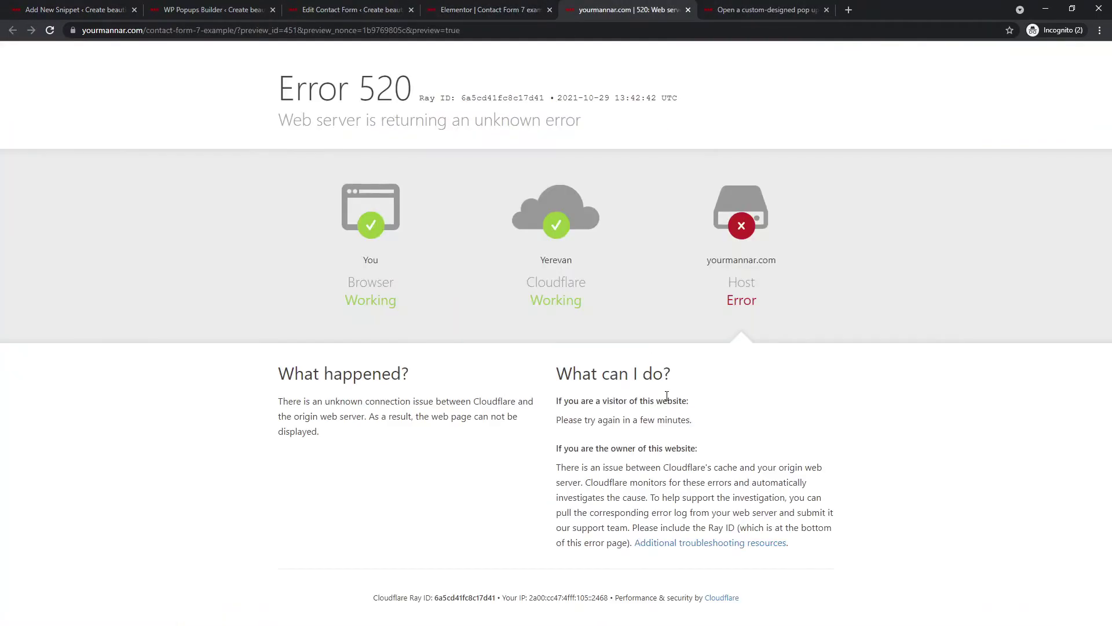
left_click(477, 30)
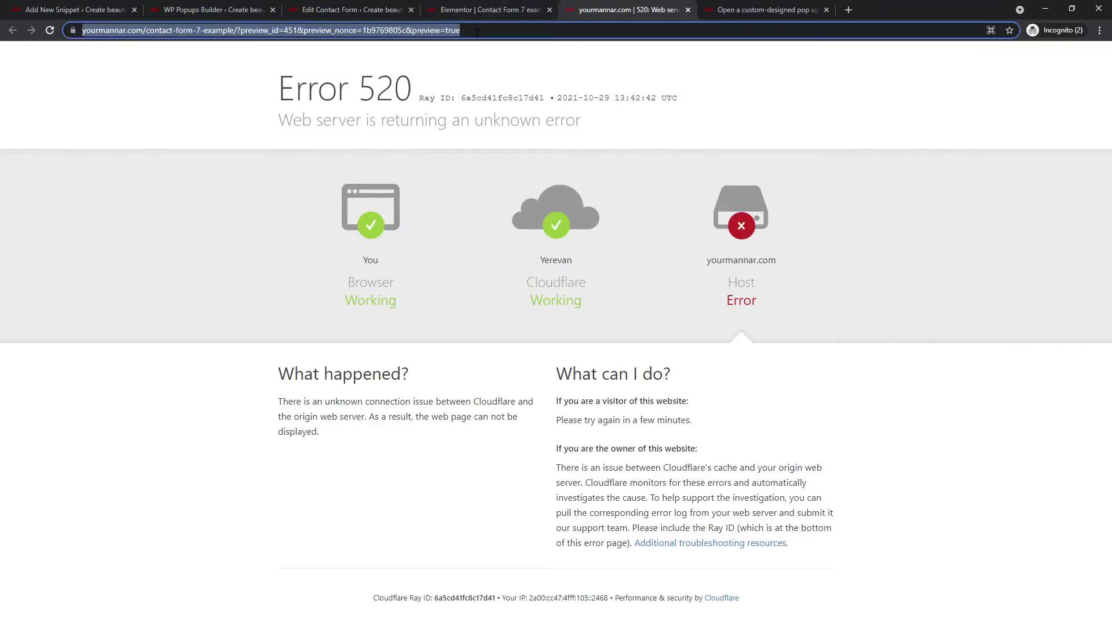
key("Return")
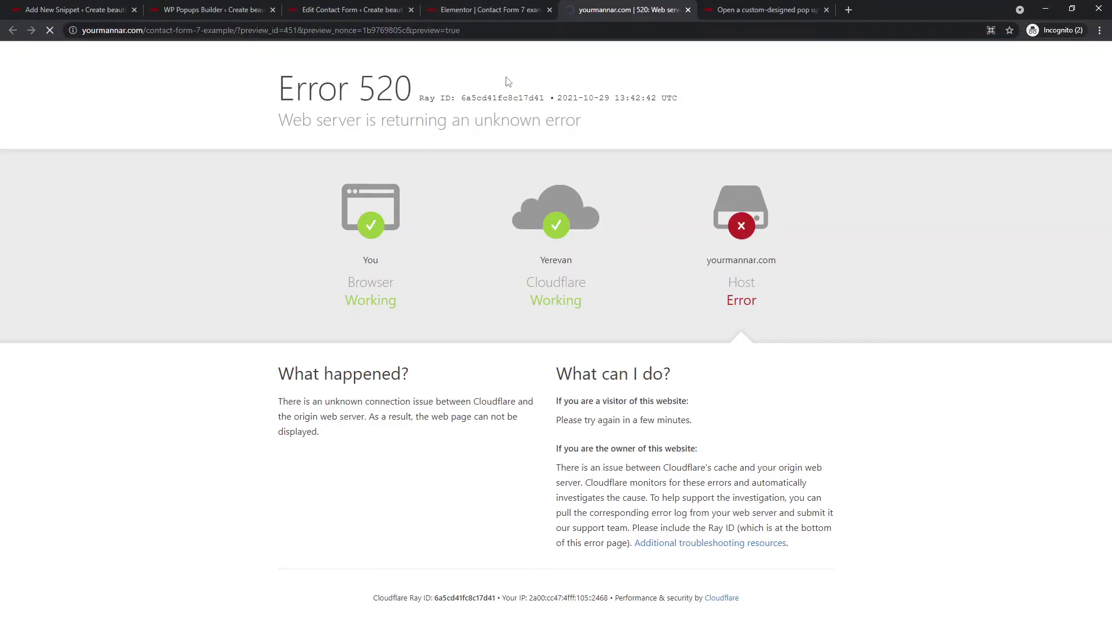
left_click_drag(629, 9, 504, 10)
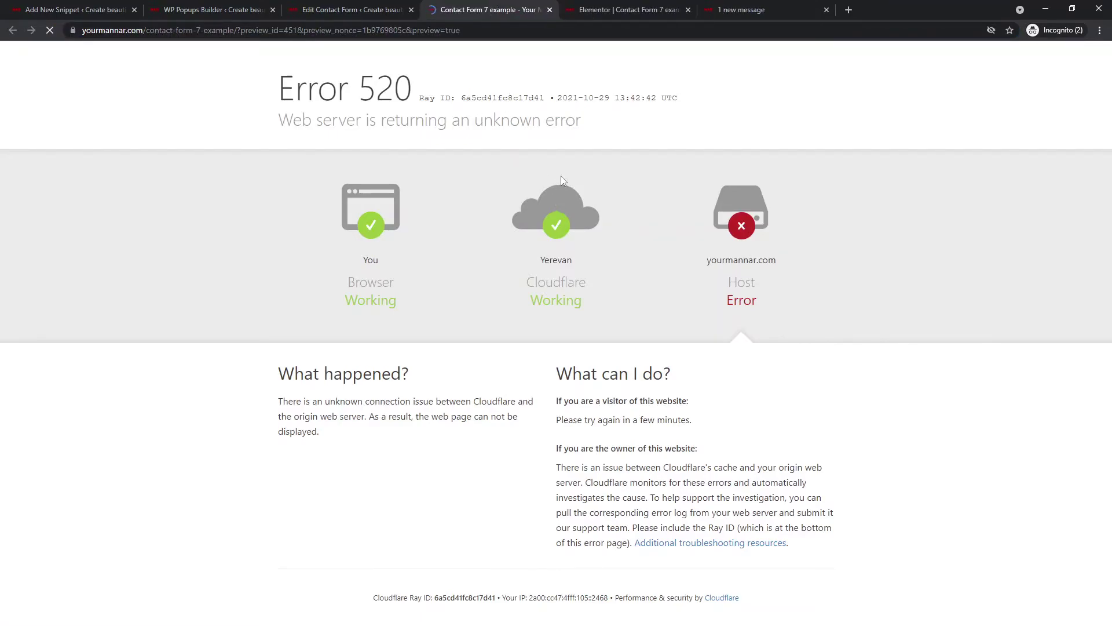
scroll(290, 256, "down", 20)
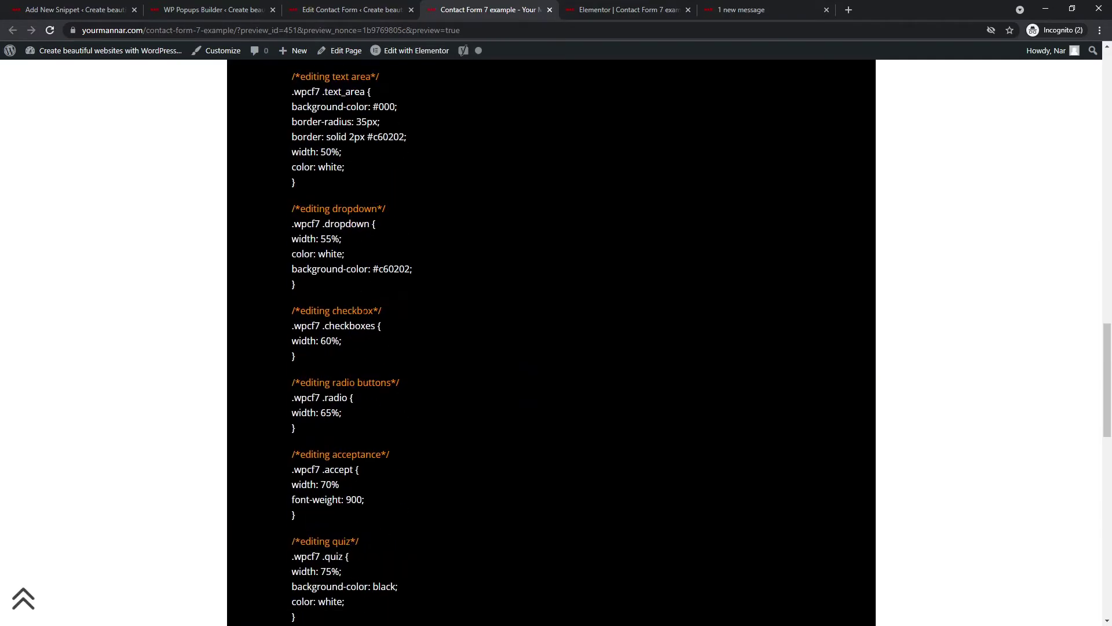
scroll(355, 330, "down", 10)
- Fill in the name, e-mail and subject, add a 'Tutorial' message, and submit the form
left_click(476, 274)
type("na")
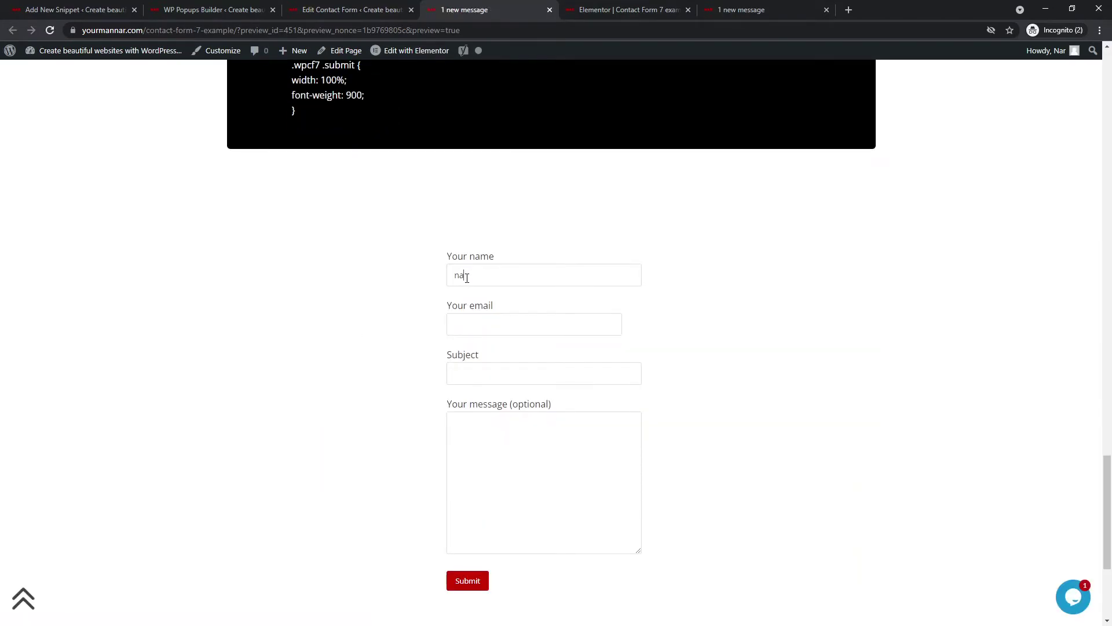
type("me")
type("mannar.c")
type("Subject")
key("Tab")
type("Tutor")
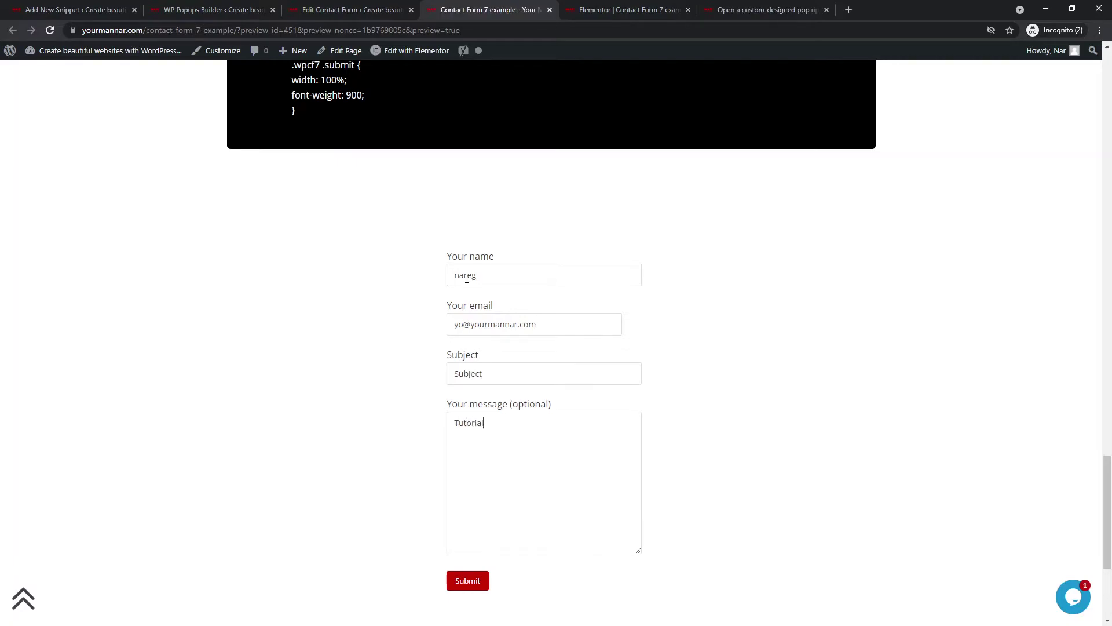
left_click(473, 581)
scroll(424, 409, "down", 2)
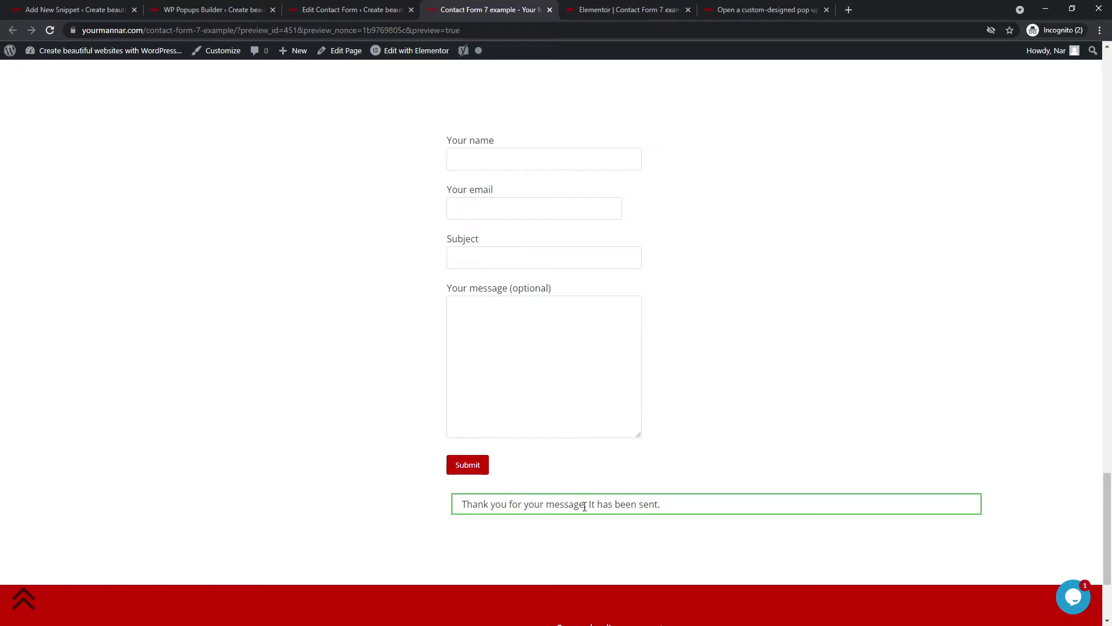
- Save and activate the Popup on CF7 snippet, checking form ID 2242 and popup ID 2246
left_click(58, 10)
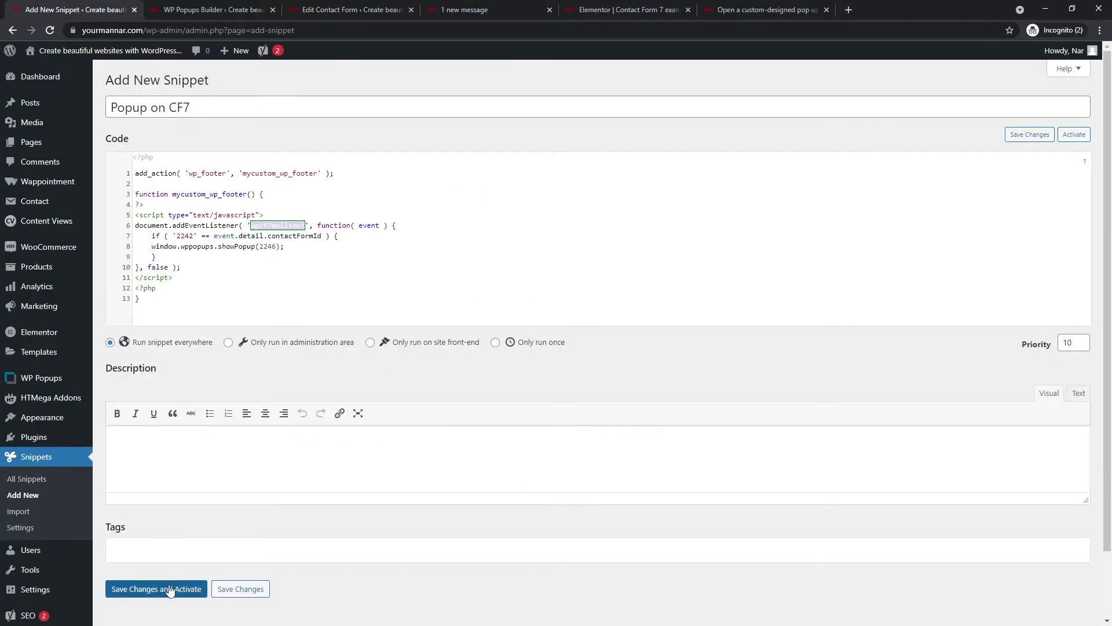
left_click(168, 588)
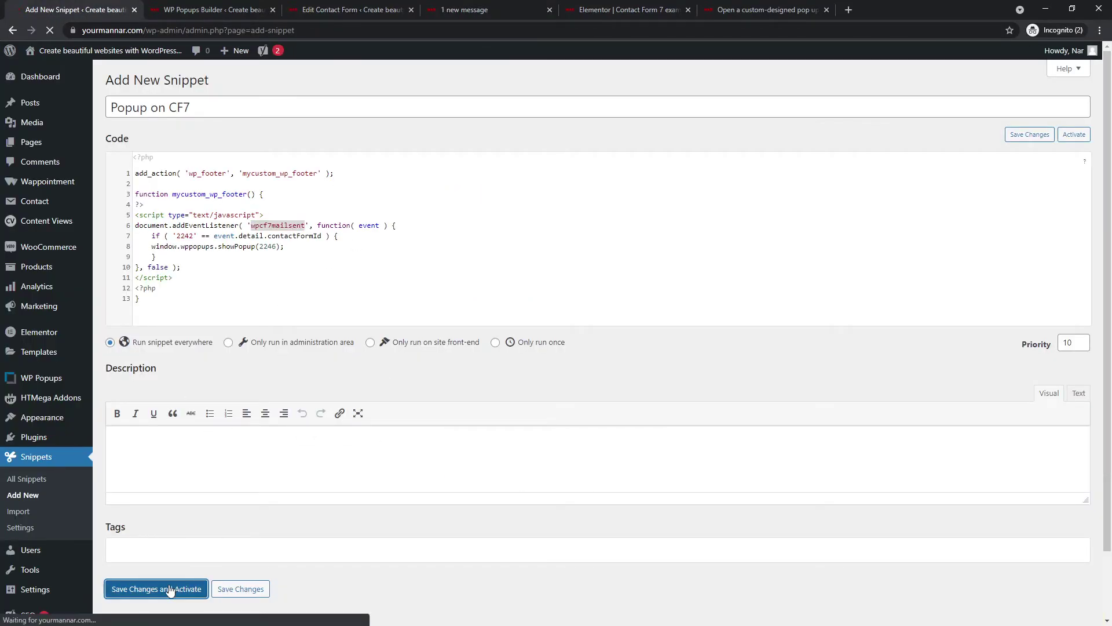
double_click(189, 236)
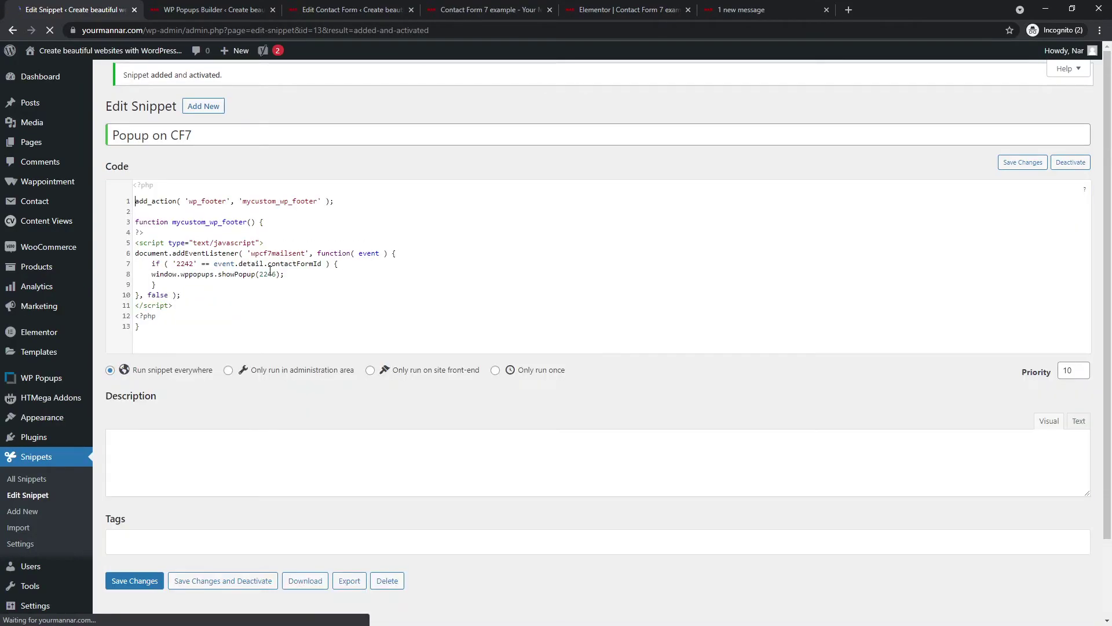
double_click(269, 275)
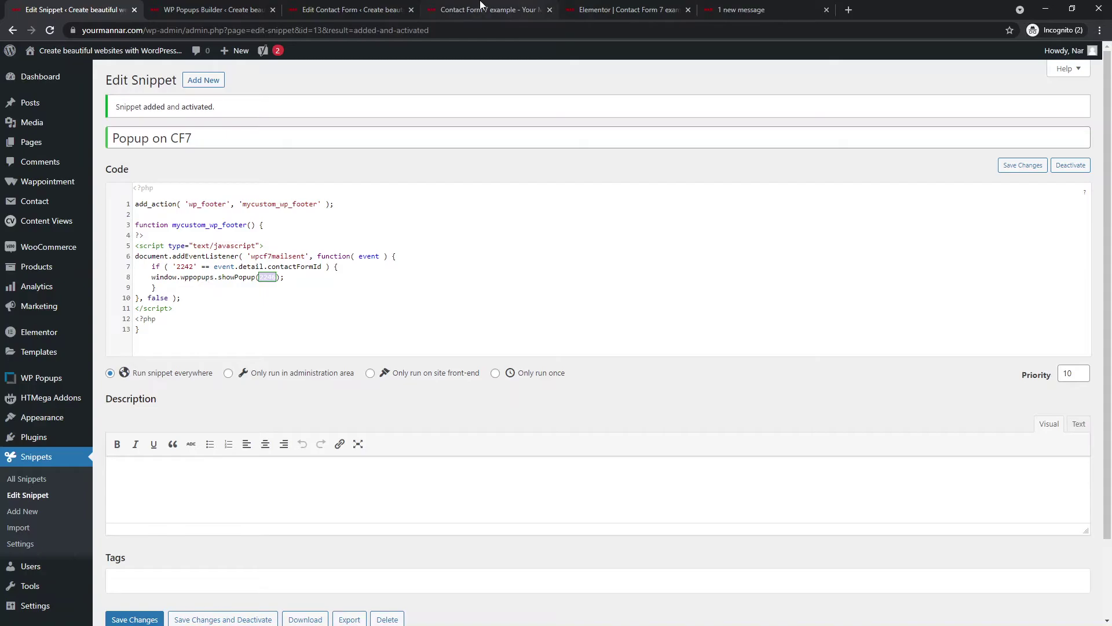
- Reload the Contact Form 7 example page with the ?preview query removed from its URL
left_click(742, 10)
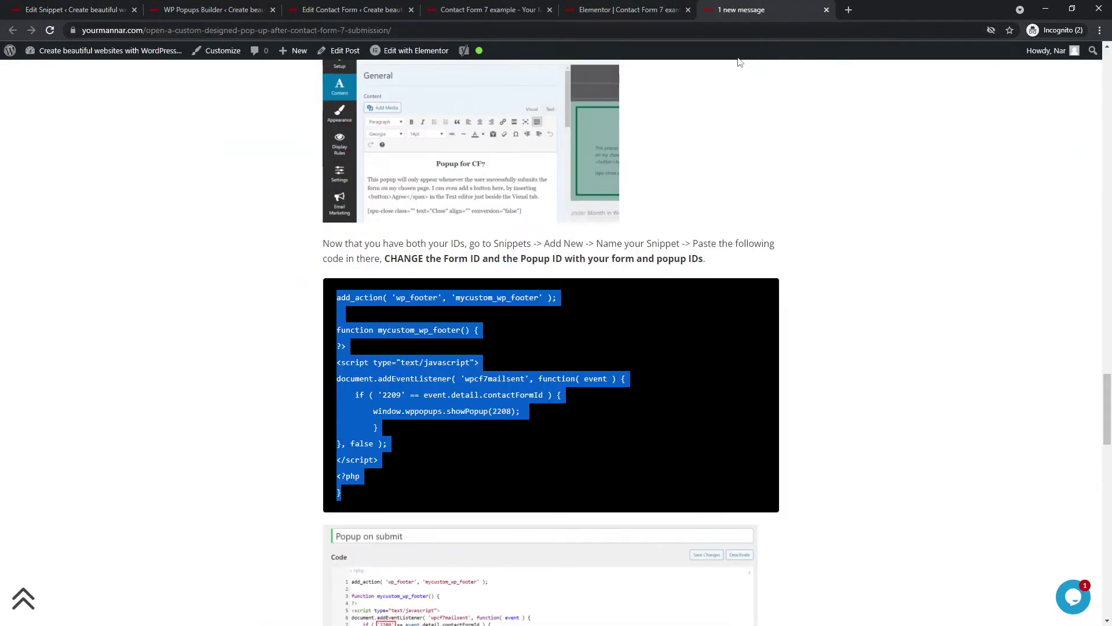
left_click(505, 12)
left_click(502, 26)
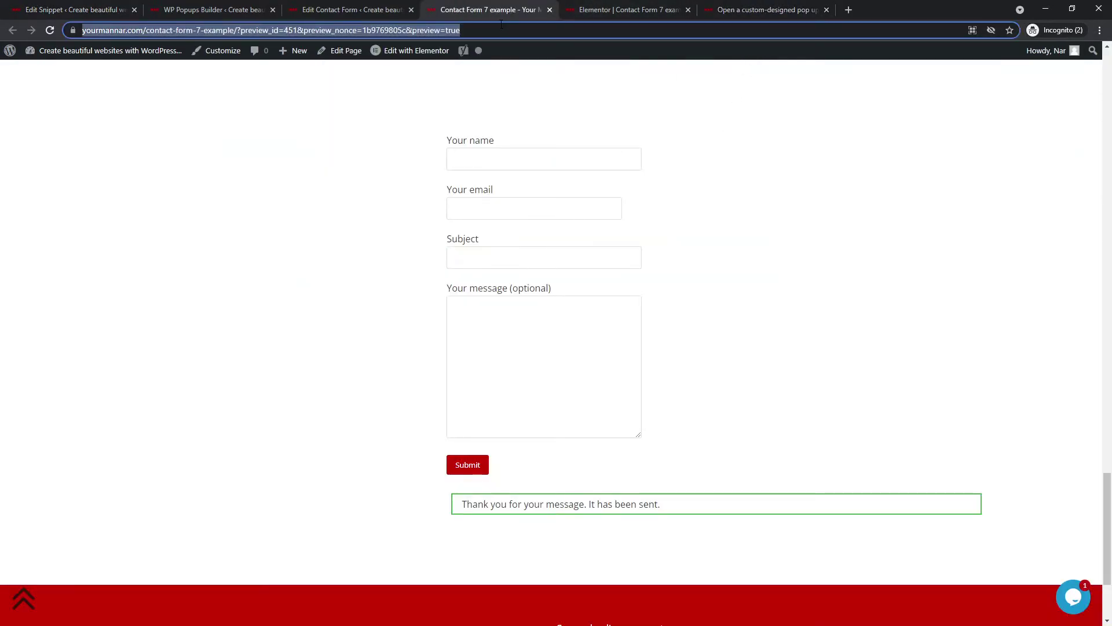
left_click(263, 30)
left_click_drag(264, 30, 590, 31)
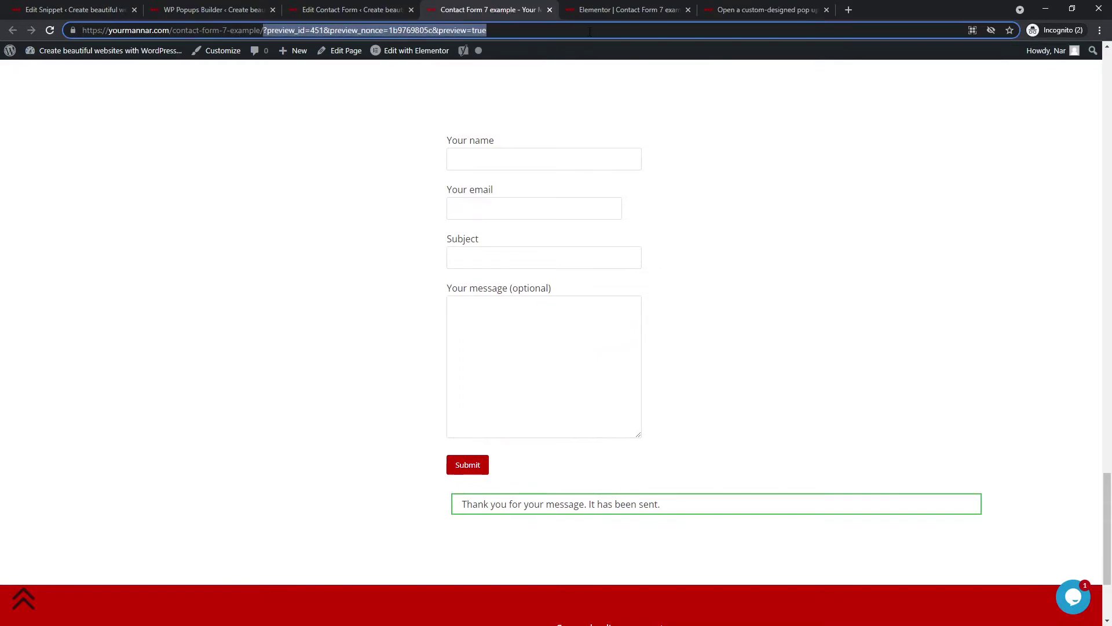
key("BackSpace")
key("Return")
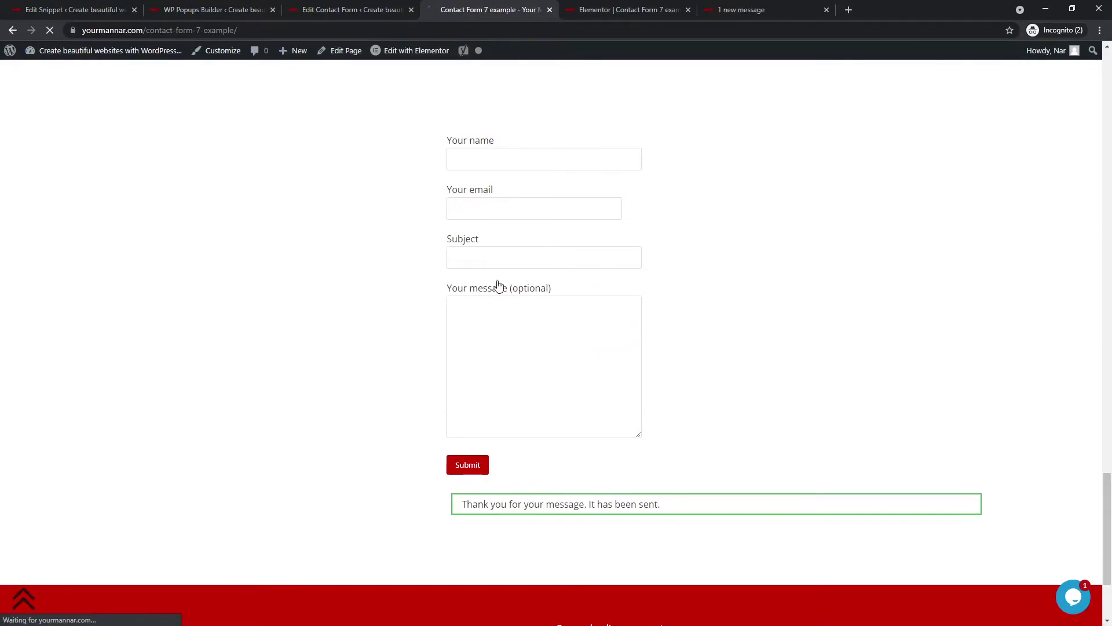
scroll(496, 285, "down", 15)
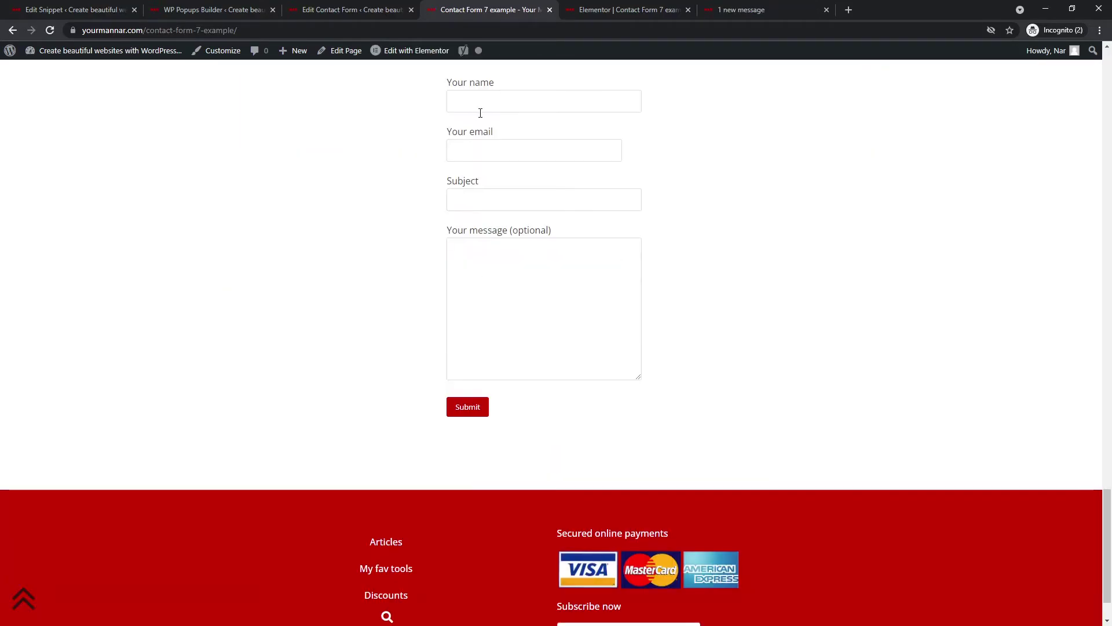
- Fill in the contact form with a name, email, subject and message 'TUTORIAL WITH POPUP', then submit it
left_click(486, 97)
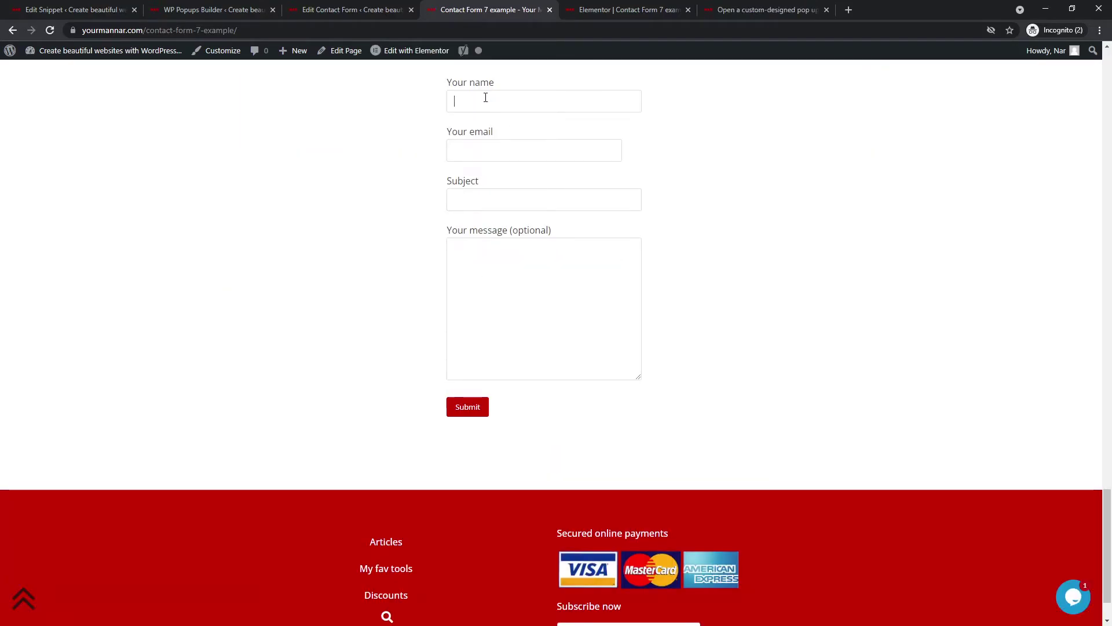
type("Nareg")
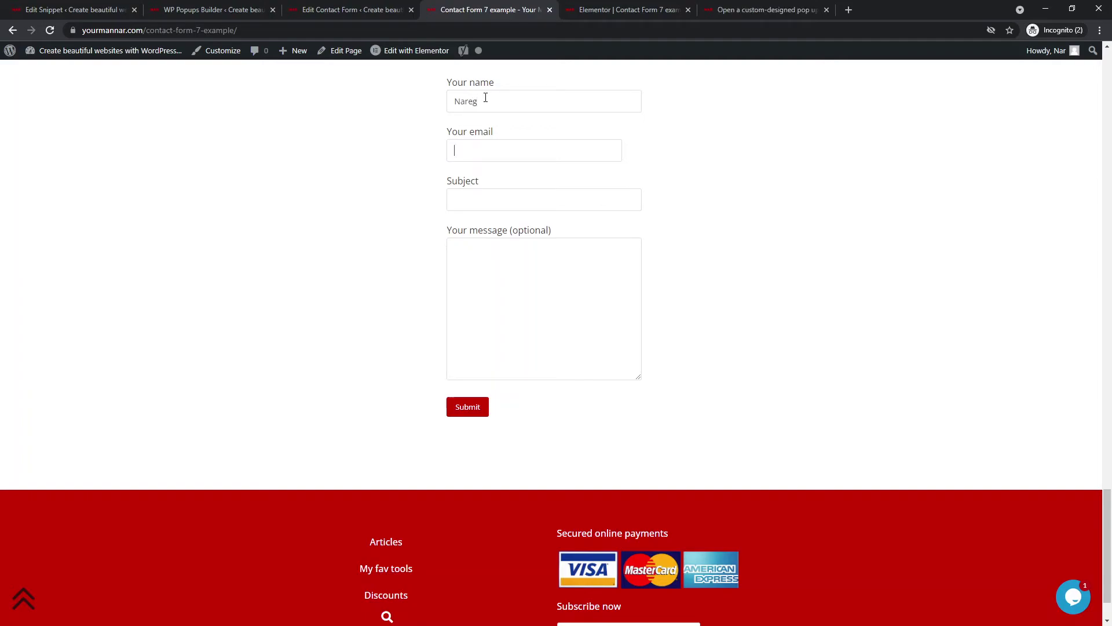
type("Subje")
type("UTORIAL WITH POPU")
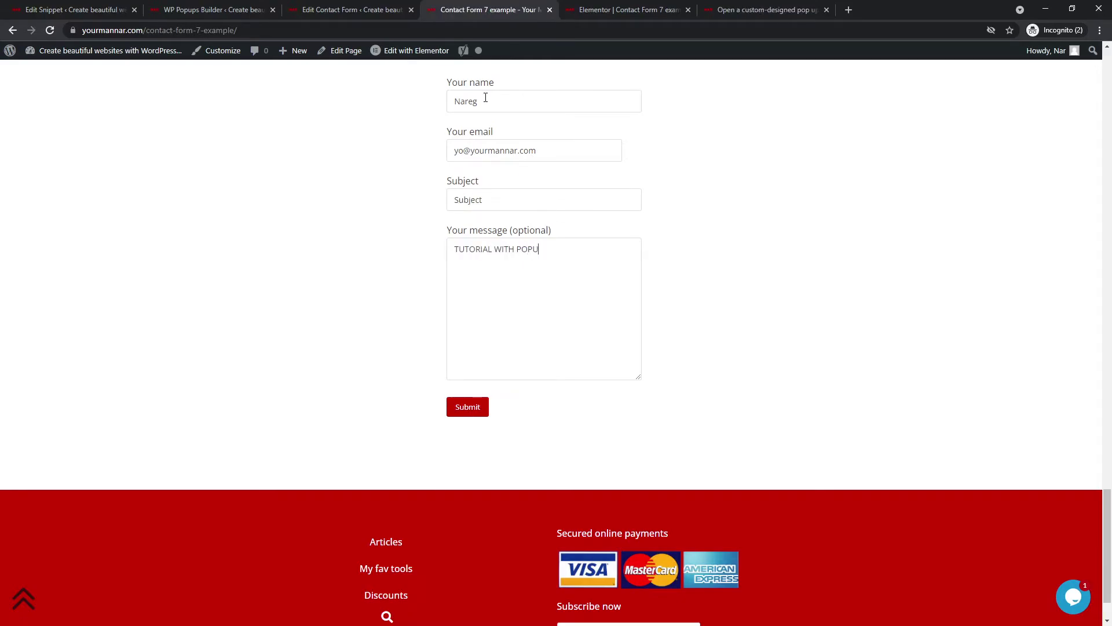
type("P")
left_click(464, 413)
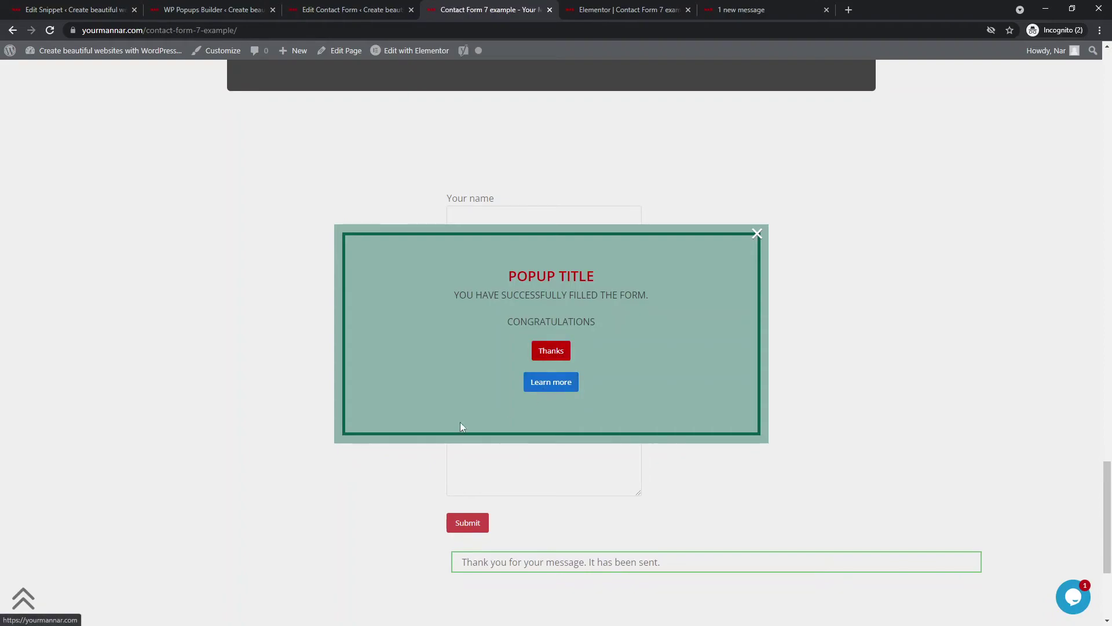
- Close the congratulations popup, leaving the 'It has been sent' confirmation showing
left_click(551, 355)
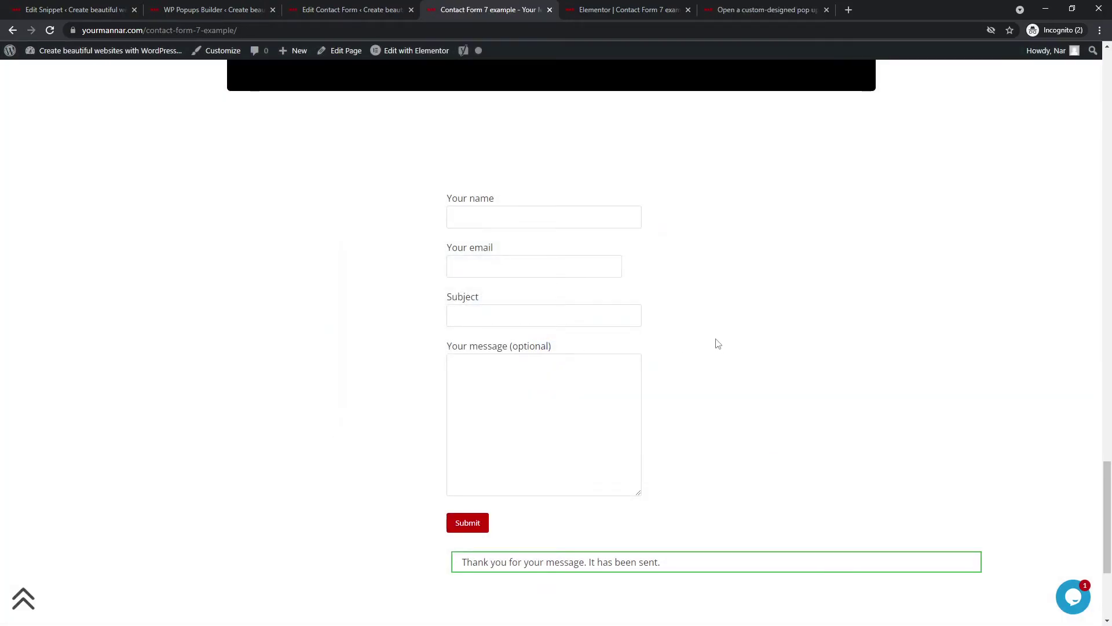
scroll(714, 344, "down", 1)
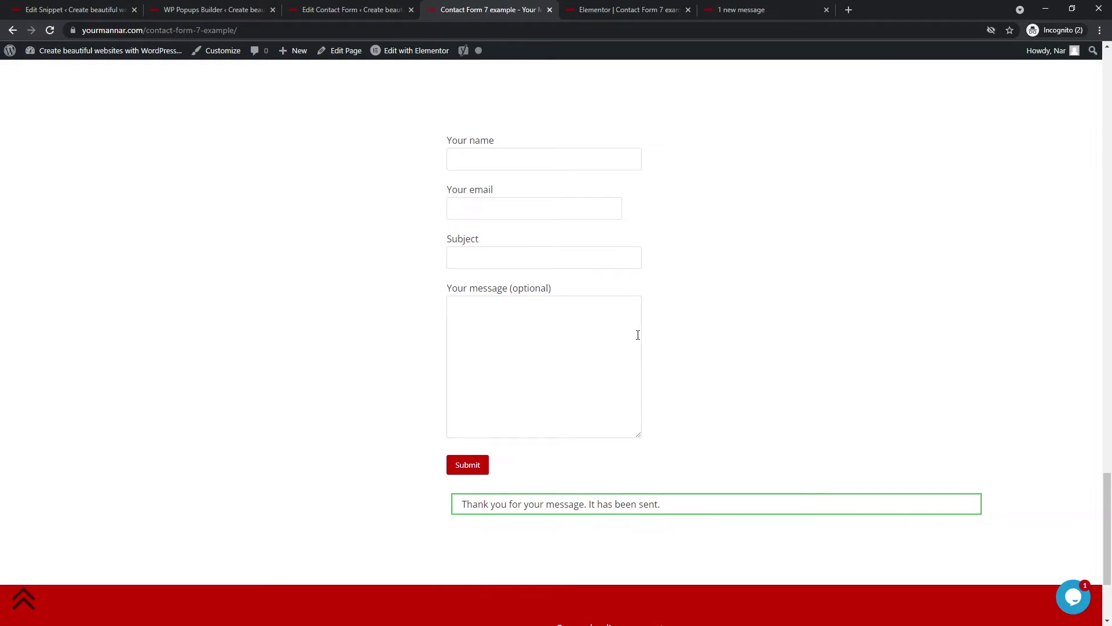
scroll(658, 268, "up", 1)
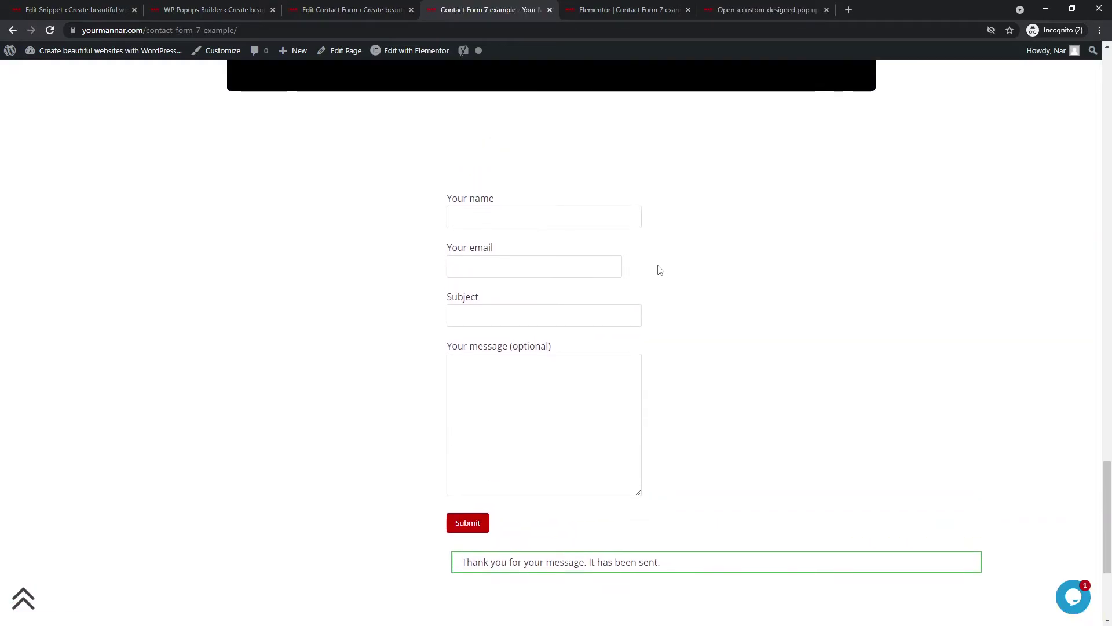
scroll(656, 275, "down", 1)
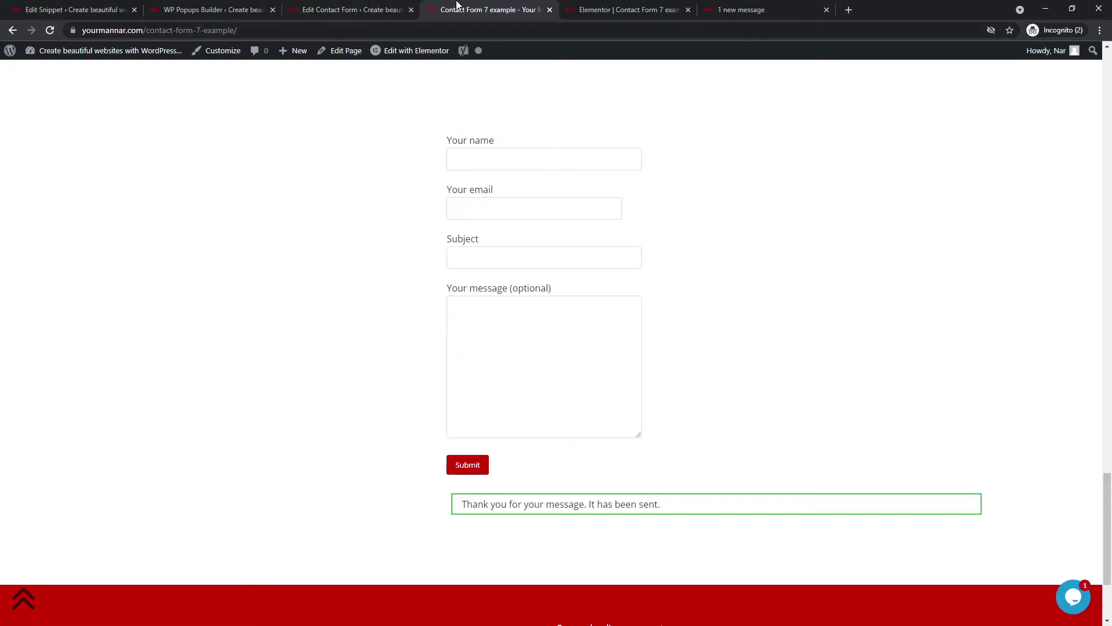
- Highlight the wpcf7mailsent event name in the tutorial article's code
left_click(739, 8)
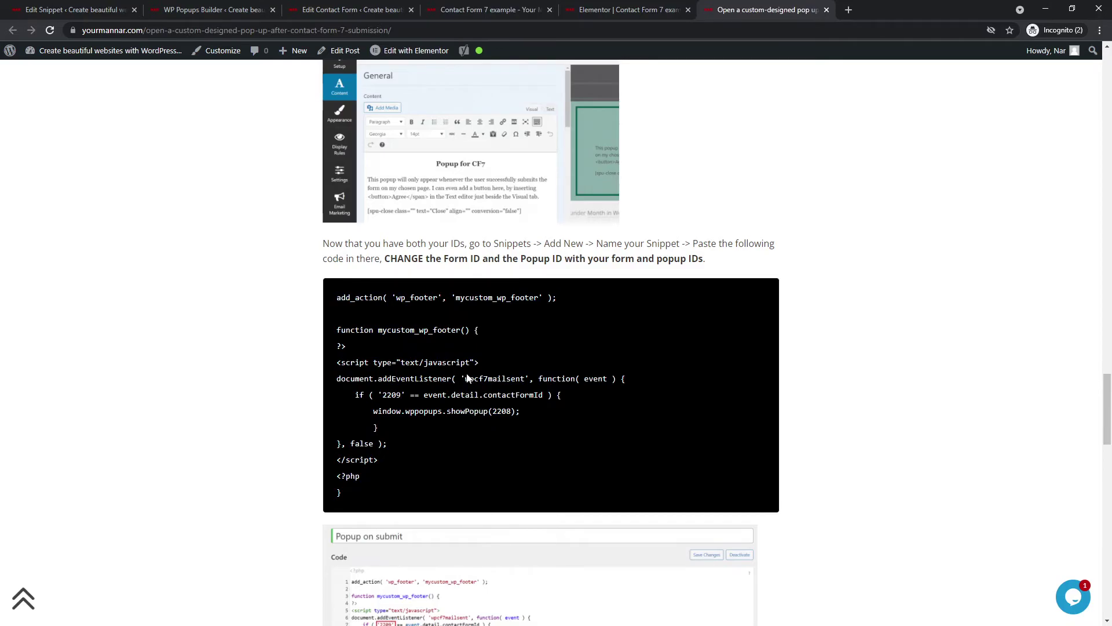
left_click_drag(465, 378, 525, 378)
left_click(487, 10)
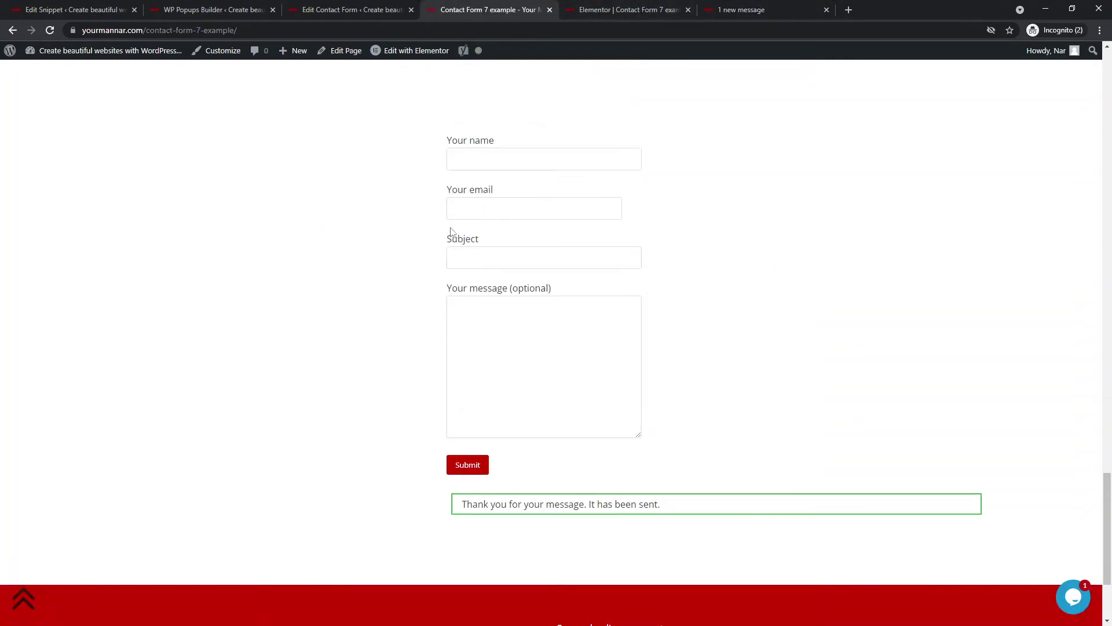
- Submit the contact form with name 'Yo' and the invalid email 'yo'
left_click(470, 168)
type("Yo")
key("Tab")
key("Tab")
type("yo")
key("Tab")
type("yo")
left_click_drag(469, 194, 452, 193)
left_click(543, 210)
left_click(468, 464)
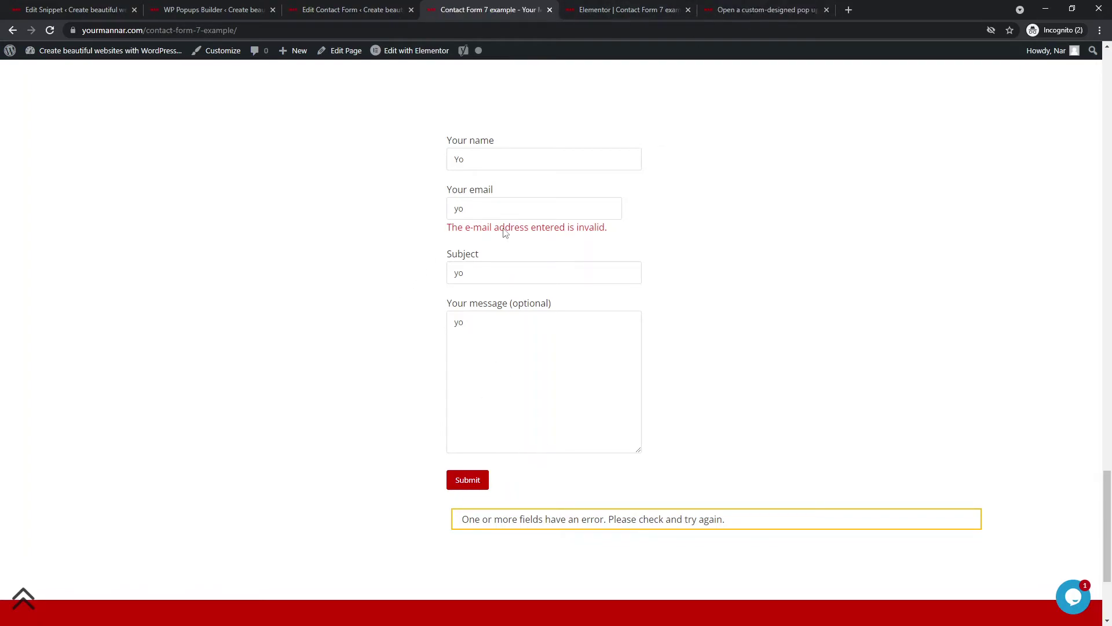
- Highlight the invalid email address error message under the Your email field
left_click_drag(448, 228, 603, 227)
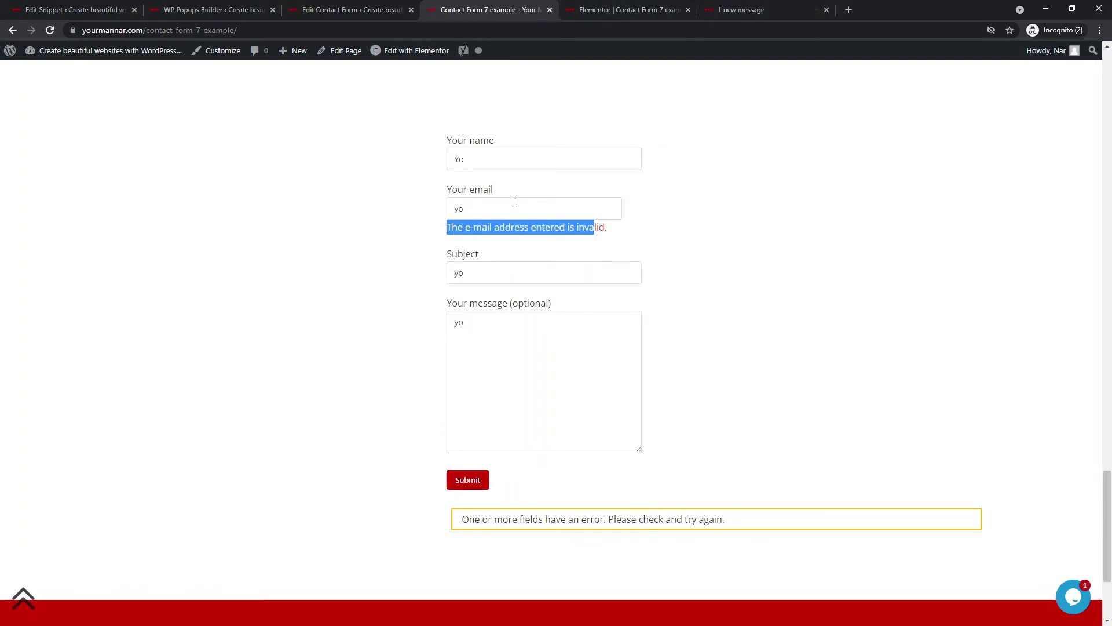
left_click(515, 206)
double_click(513, 227)
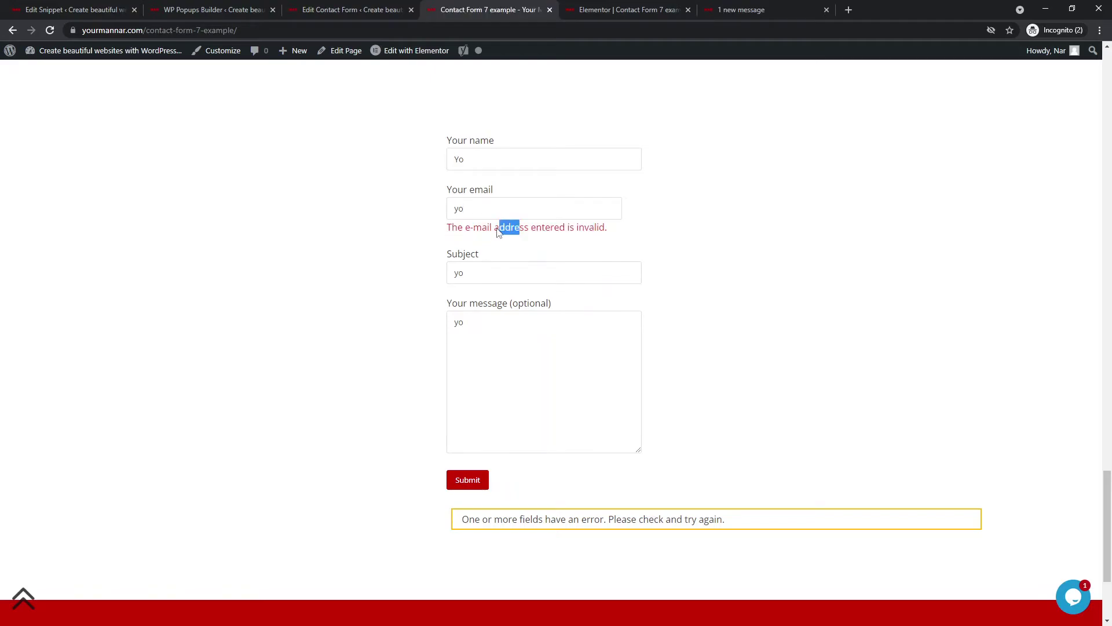
left_click(631, 10)
- Scroll the tutorial article down to its popup snippet code and select part of it
left_click(773, 7)
scroll(498, 359, "down", 1)
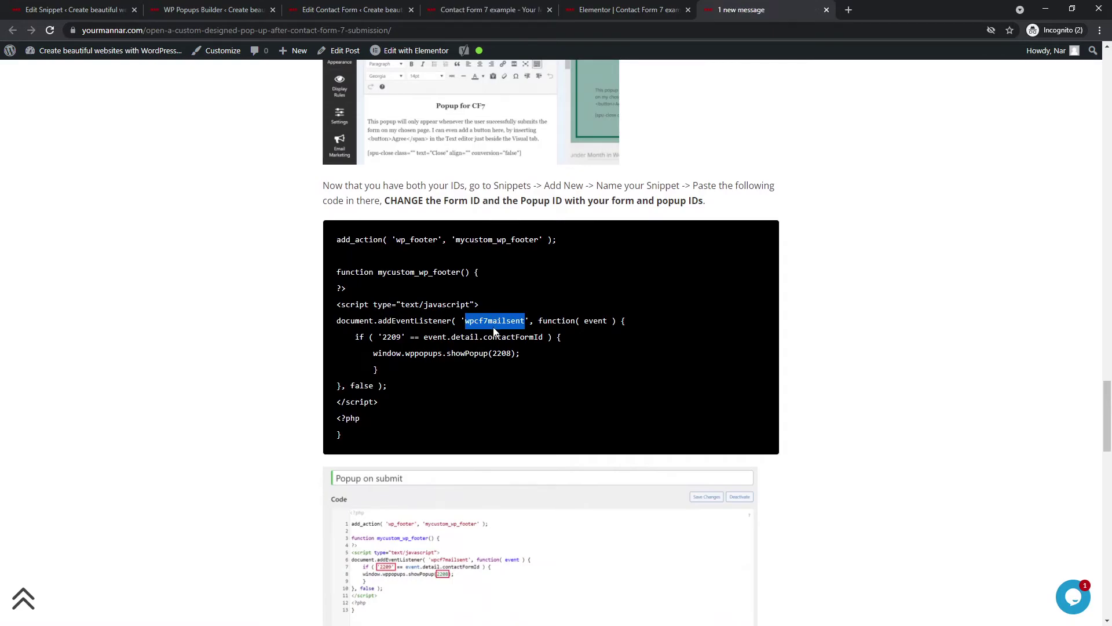
scroll(487, 332, "down", 2)
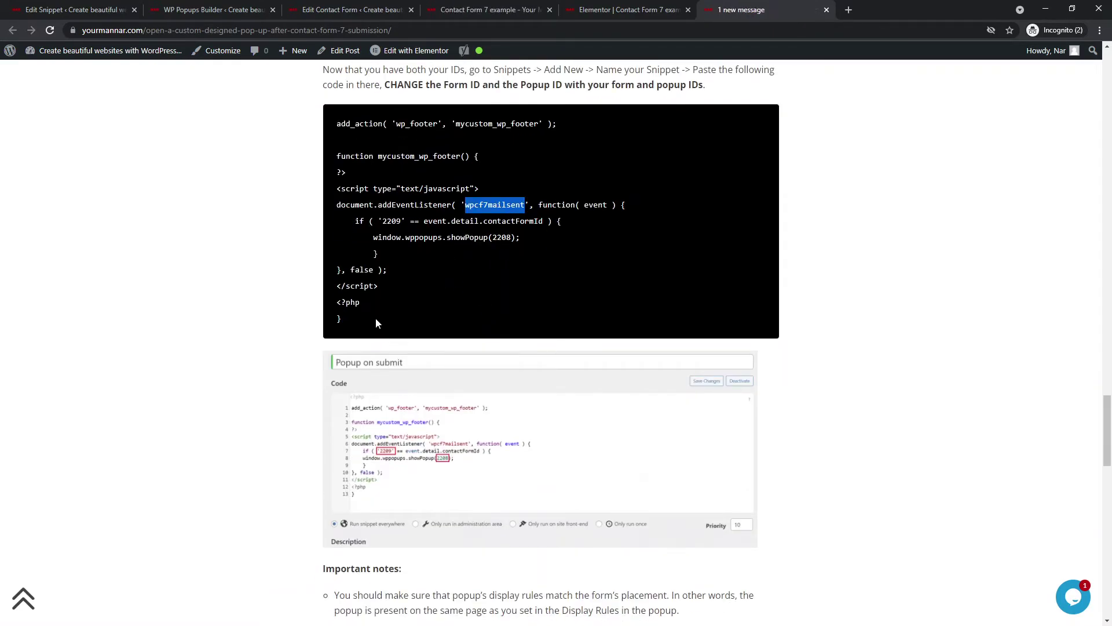
left_click_drag(377, 323, 355, 320)
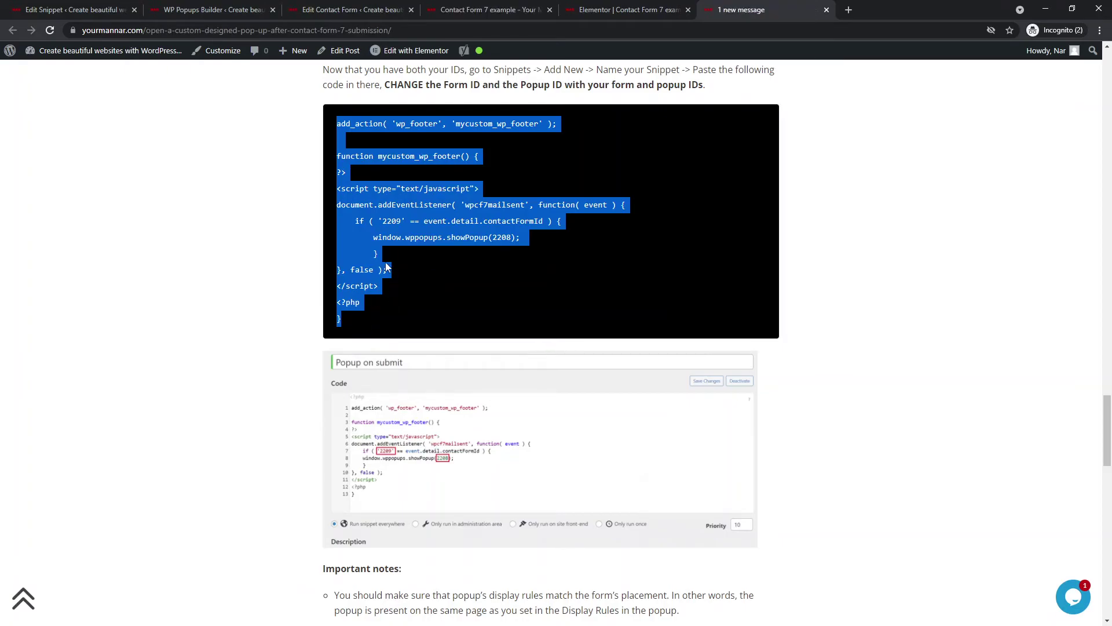
- Back in the tutorial's code block, highlight popup ID 2208 and the wpcf7mailsent event
left_click(74, 7)
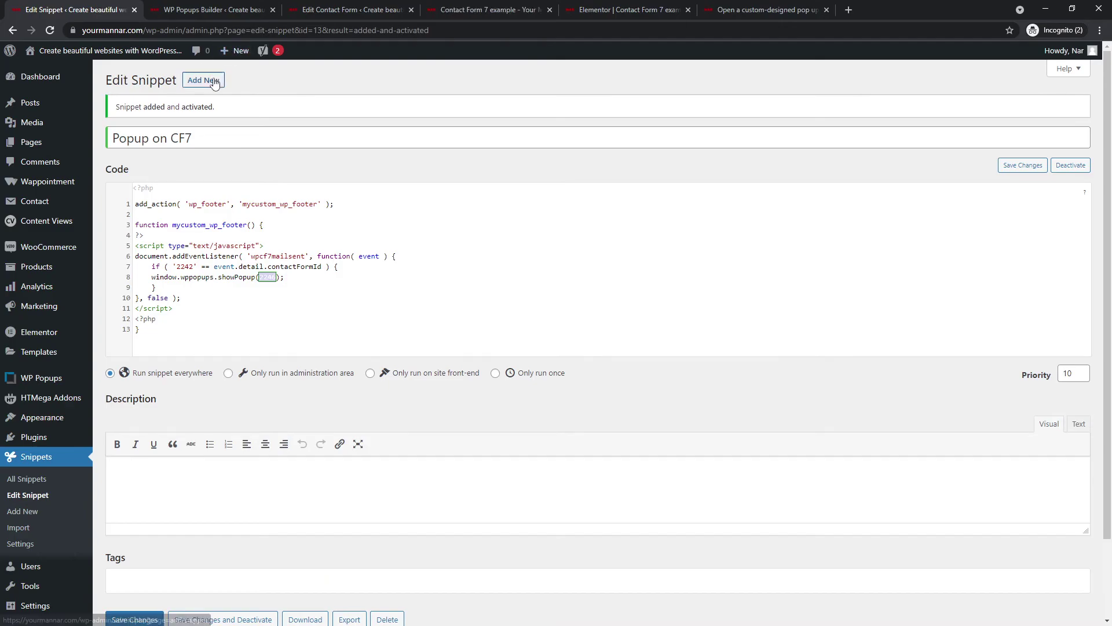
left_click(479, 6)
left_click(616, 7)
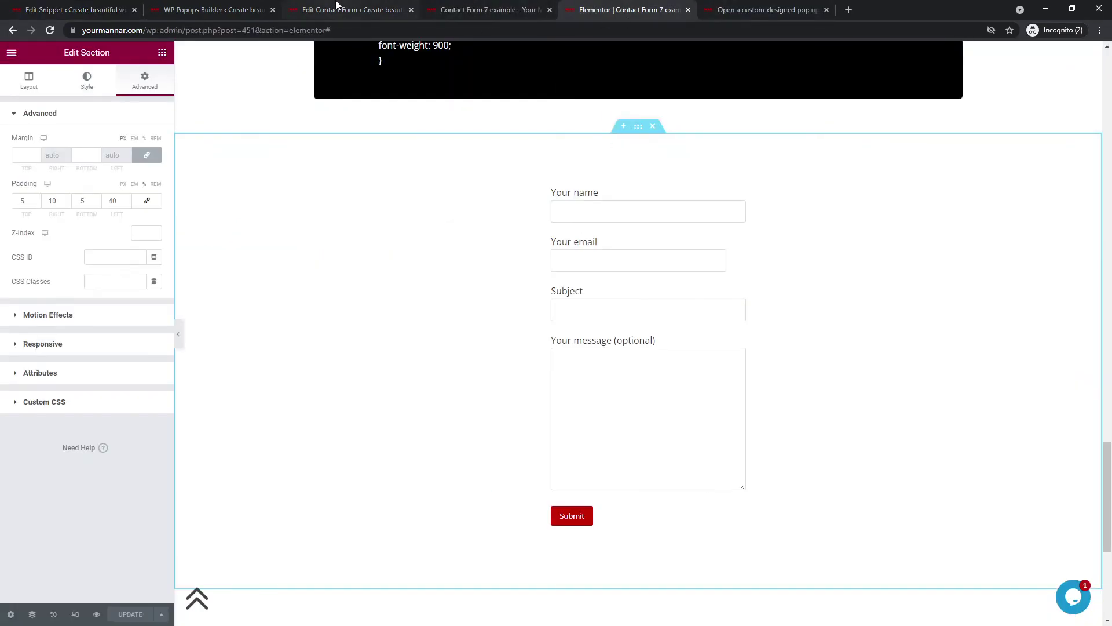
left_click(335, 7)
left_click(737, 9)
left_click(501, 238)
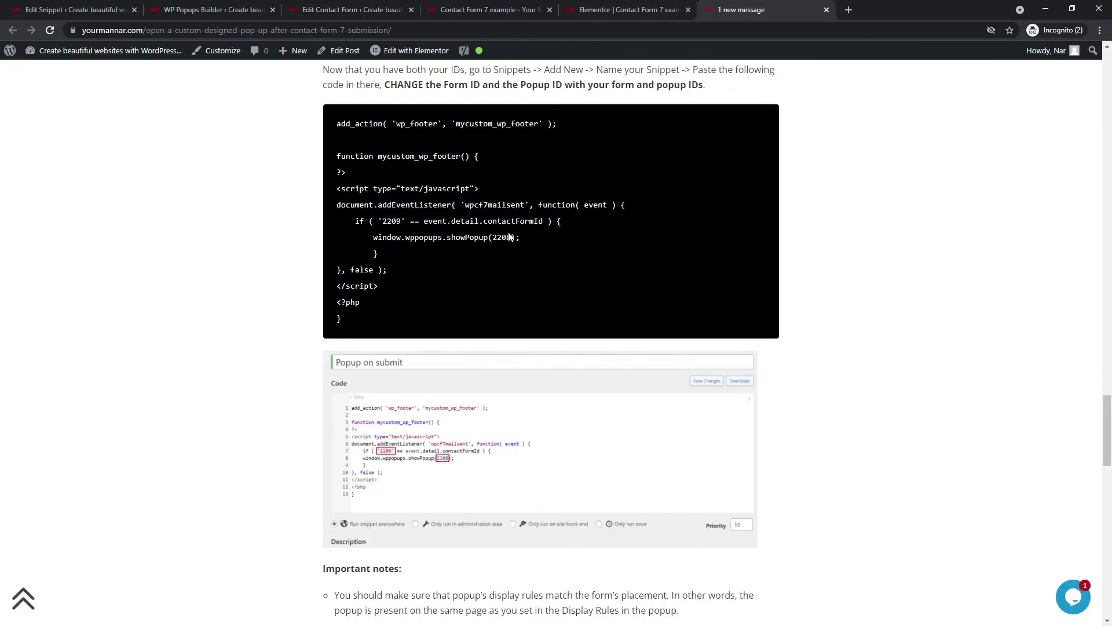
double_click(502, 237)
left_click_drag(465, 205, 506, 205)
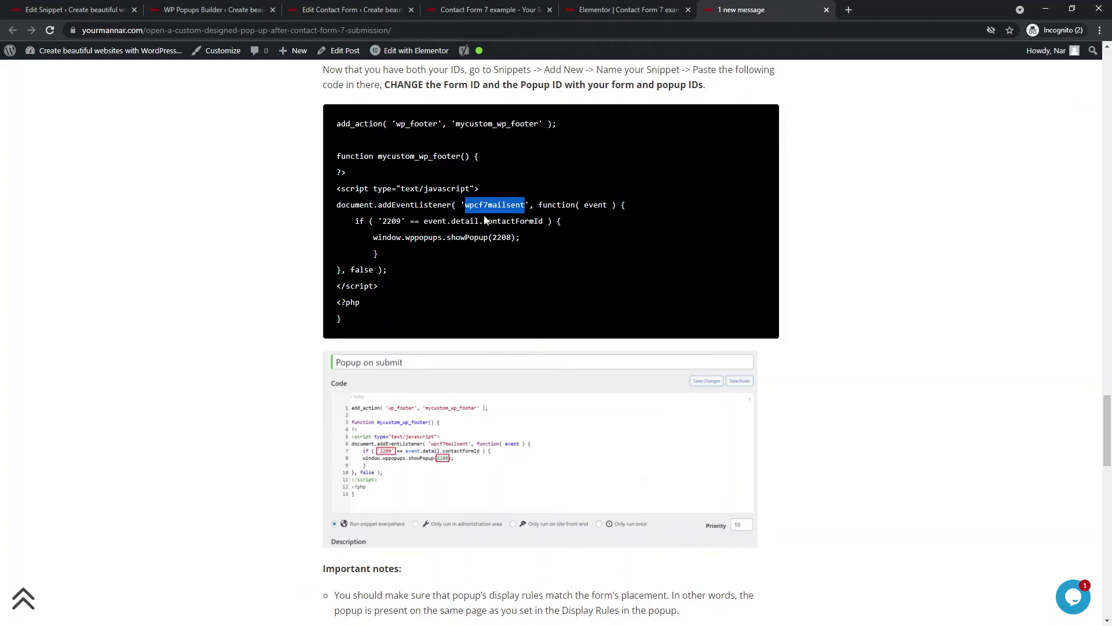
- In the Contact Form 7 events list, highlight wpcf7invalid, wpcf7spam and wpcf7mailsent
scroll(517, 221, "down", 1)
scroll(419, 282, "down", 7)
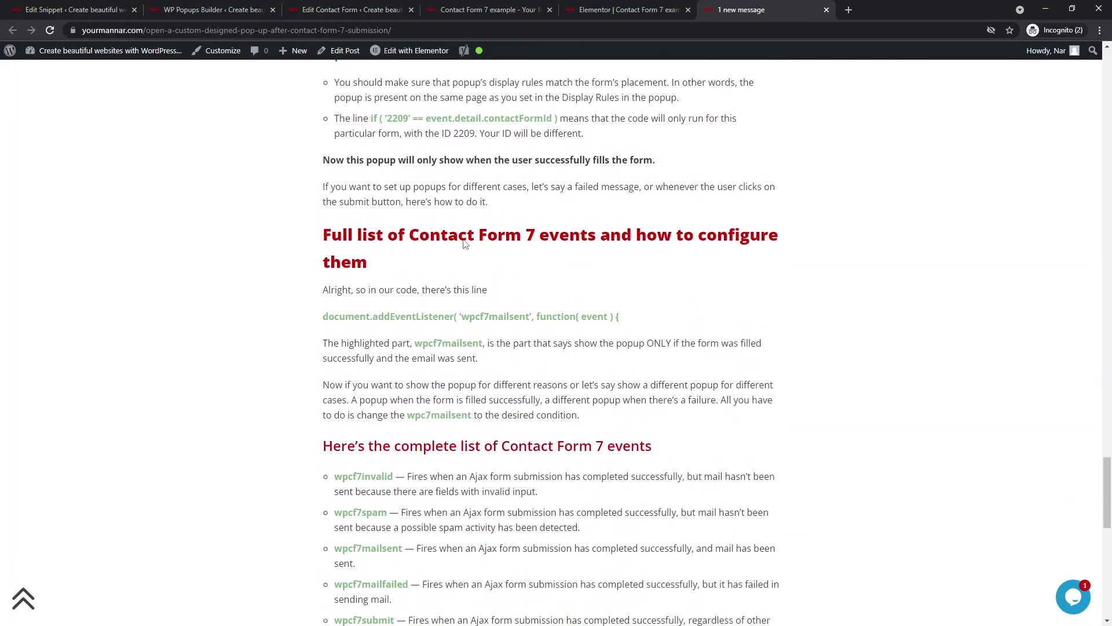
scroll(420, 282, "up", 2)
scroll(419, 282, "down", 2)
scroll(420, 282, "down", 4)
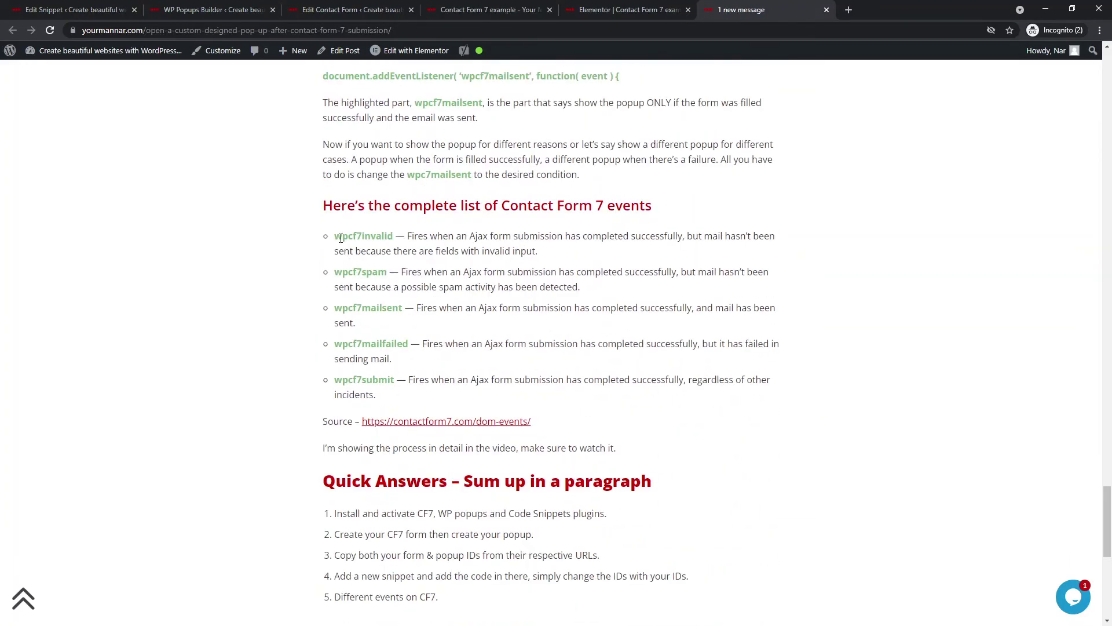
double_click(356, 236)
left_click_drag(335, 272, 387, 272)
left_click_drag(335, 307, 398, 308)
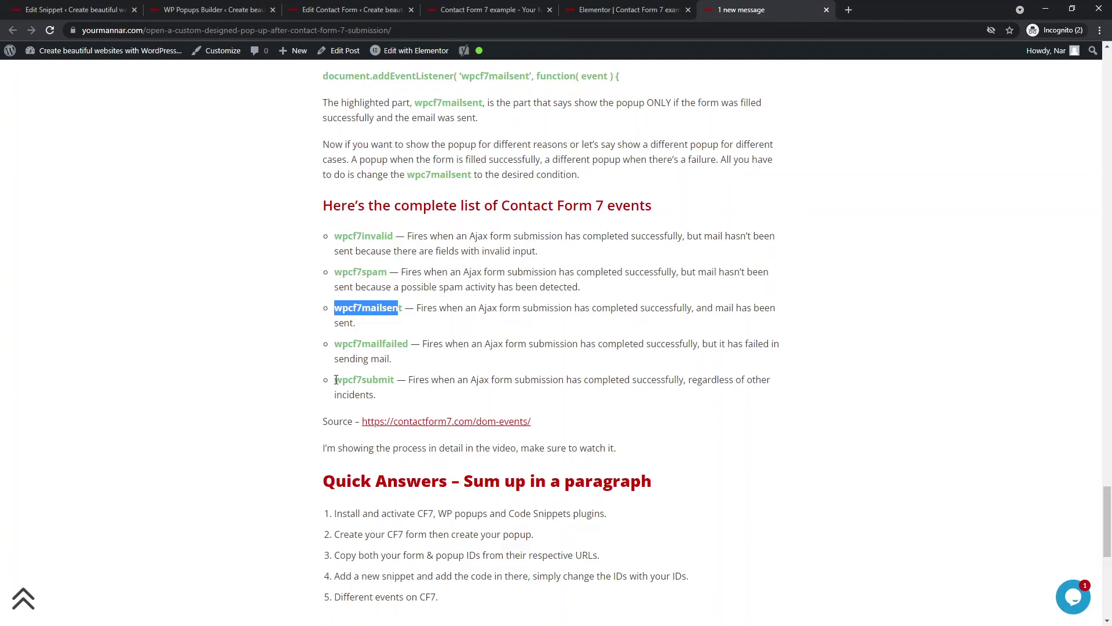
- Select the whole wpcf7submit event name in the events list
left_click_drag(336, 379, 391, 380)
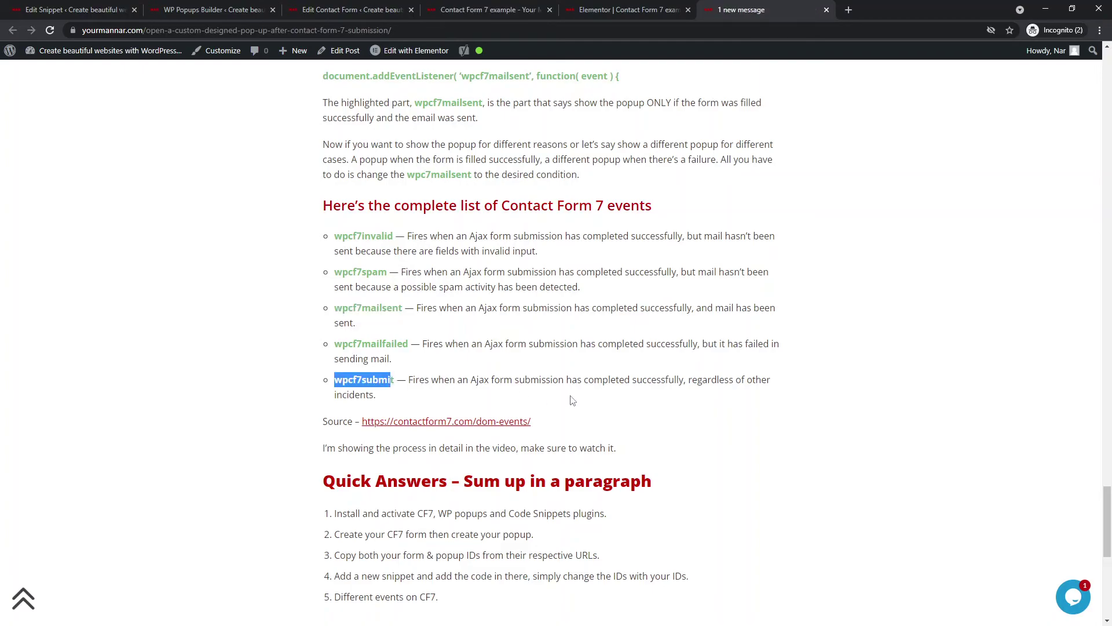
left_click(418, 377)
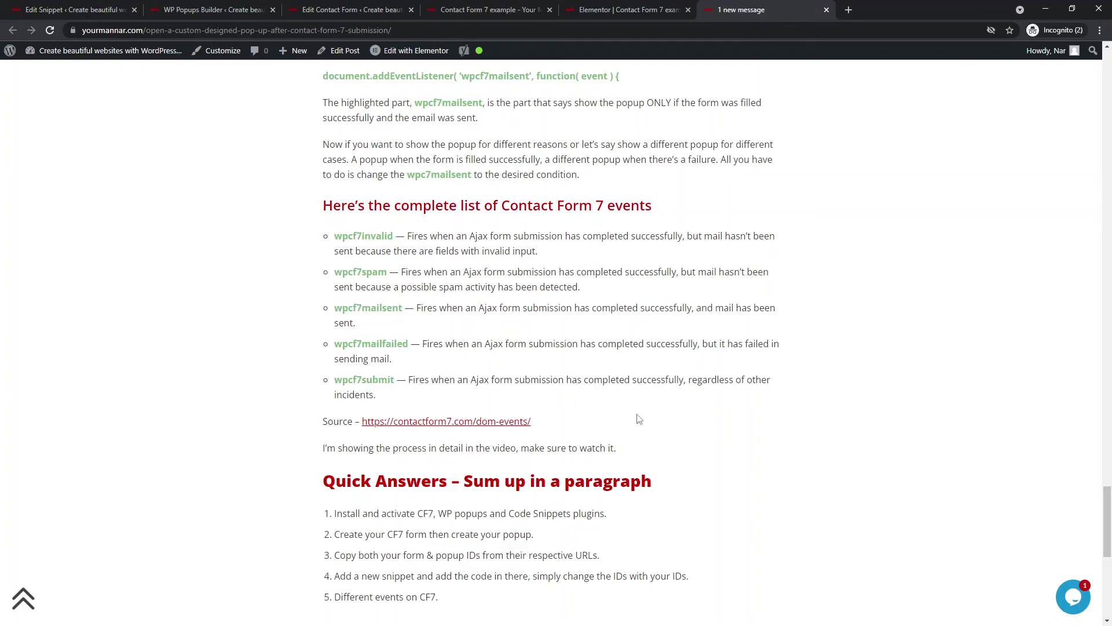
left_click_drag(396, 380, 353, 380)
left_click(336, 380)
double_click(370, 379)
key("ctrl+c")
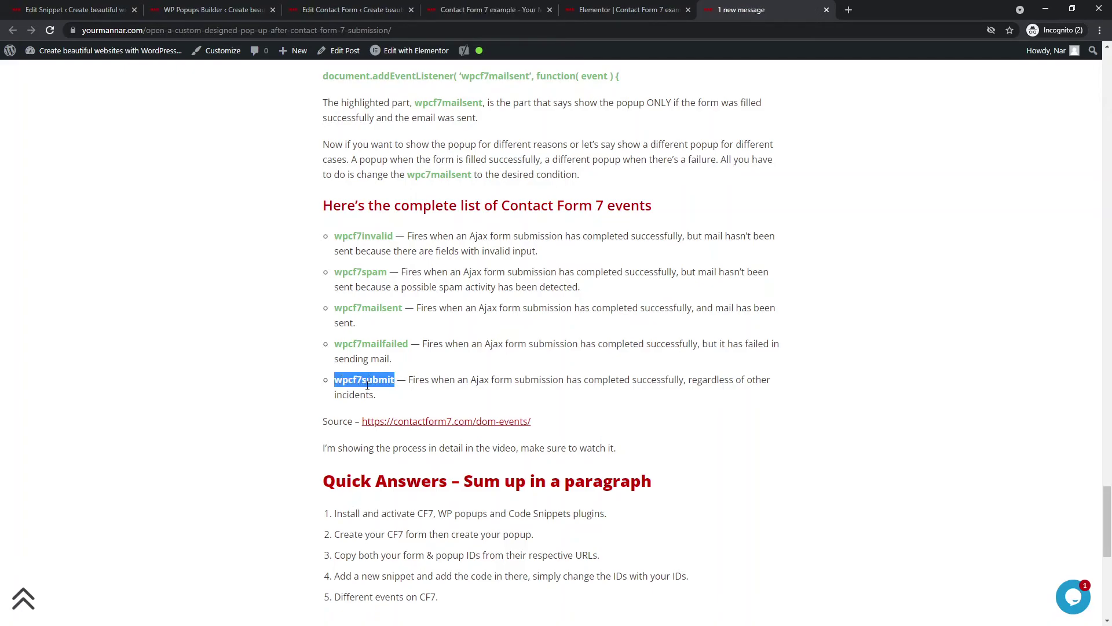
- Replace wpcf7mailsent with wpcf7submit on line 6 of the Popup on CF7 snippet and save
left_click(120, 5)
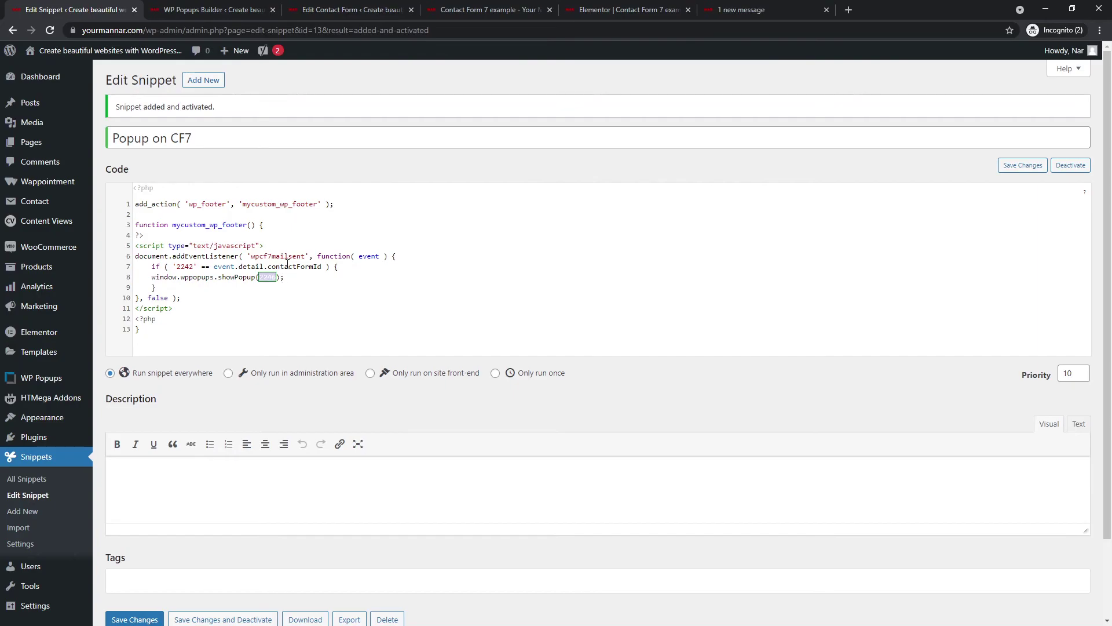
double_click(254, 255)
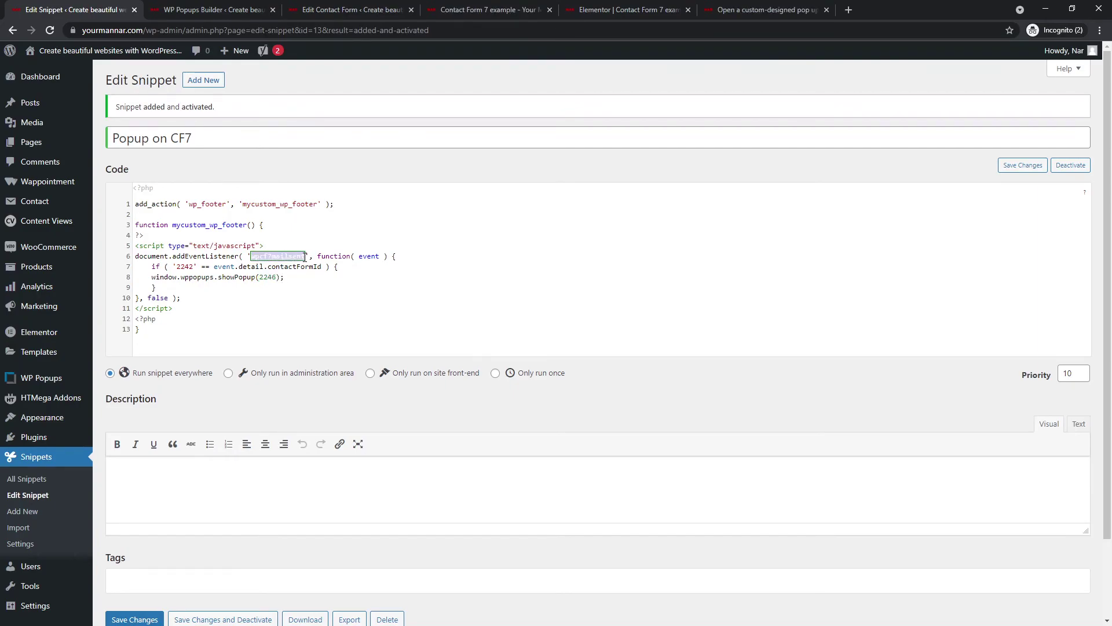
key("ctrl+v")
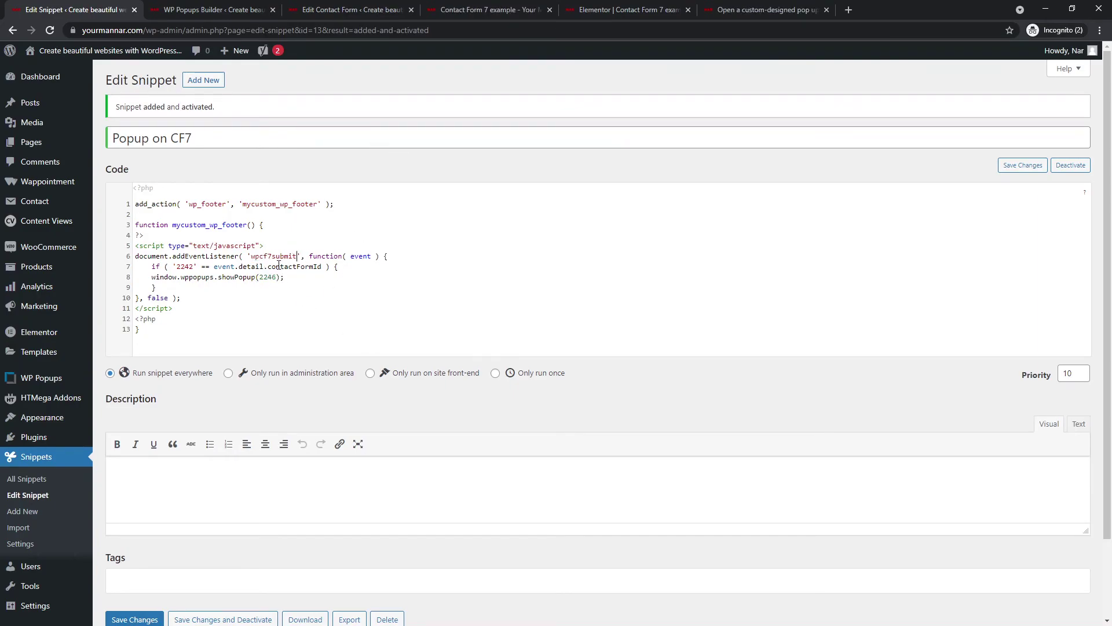
scroll(209, 394, "down", 2)
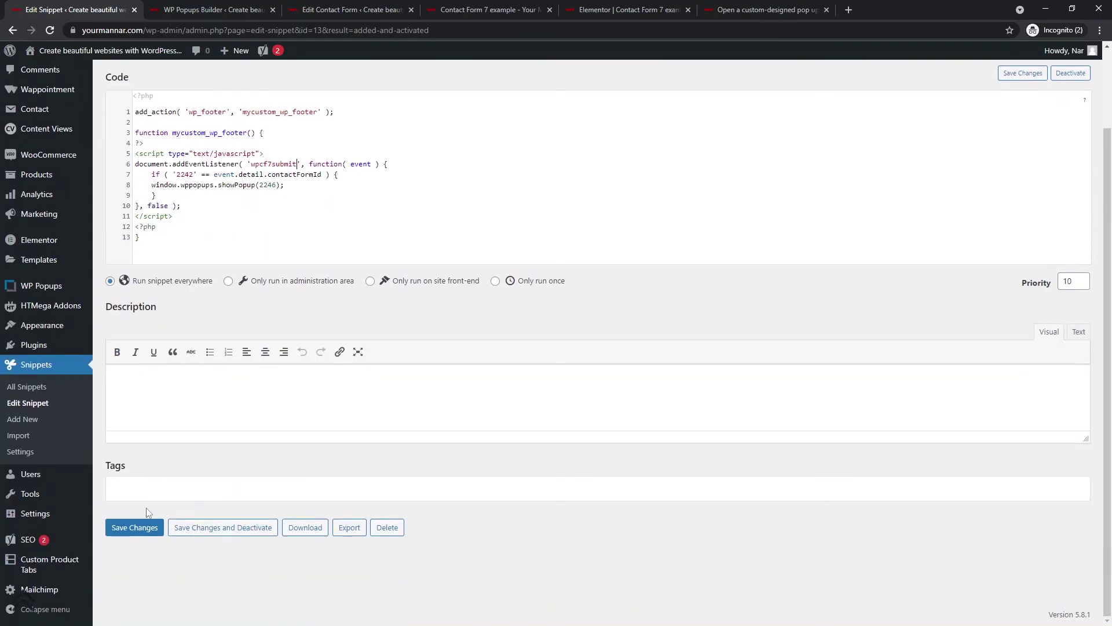
left_click(149, 537)
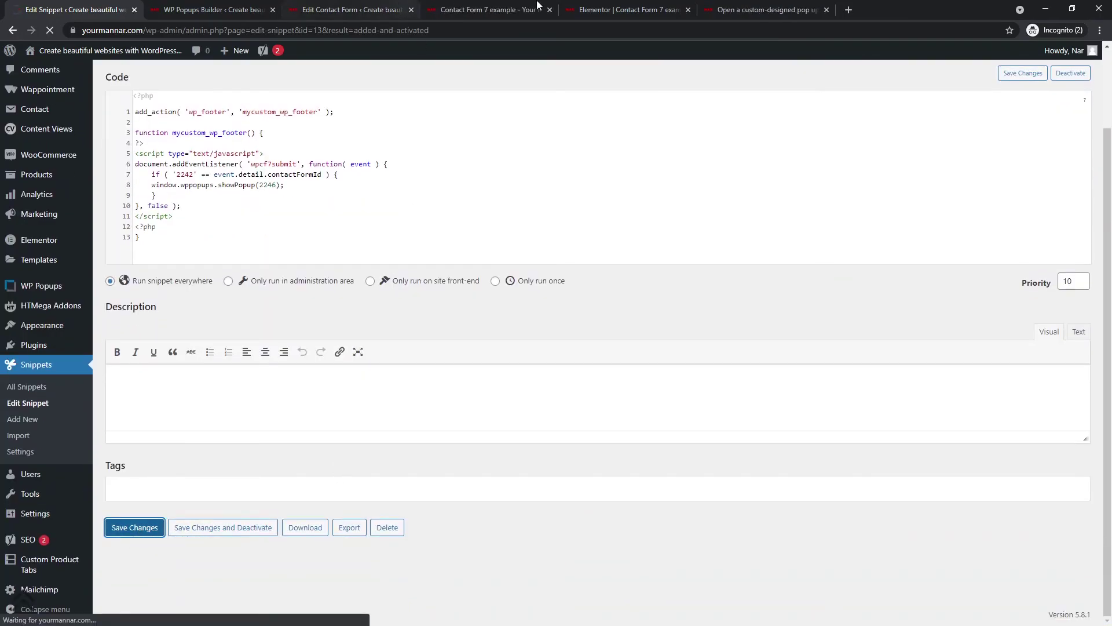
- Reload the Contact Form 7 example page so it picks up the updated snippet
left_click(462, 10)
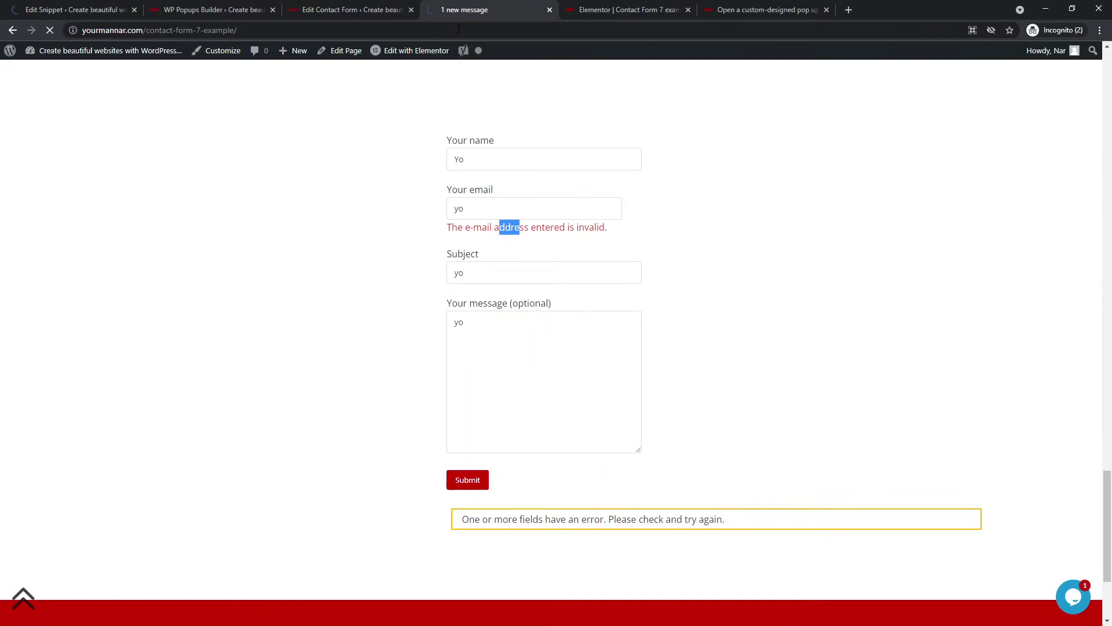
key("F5")
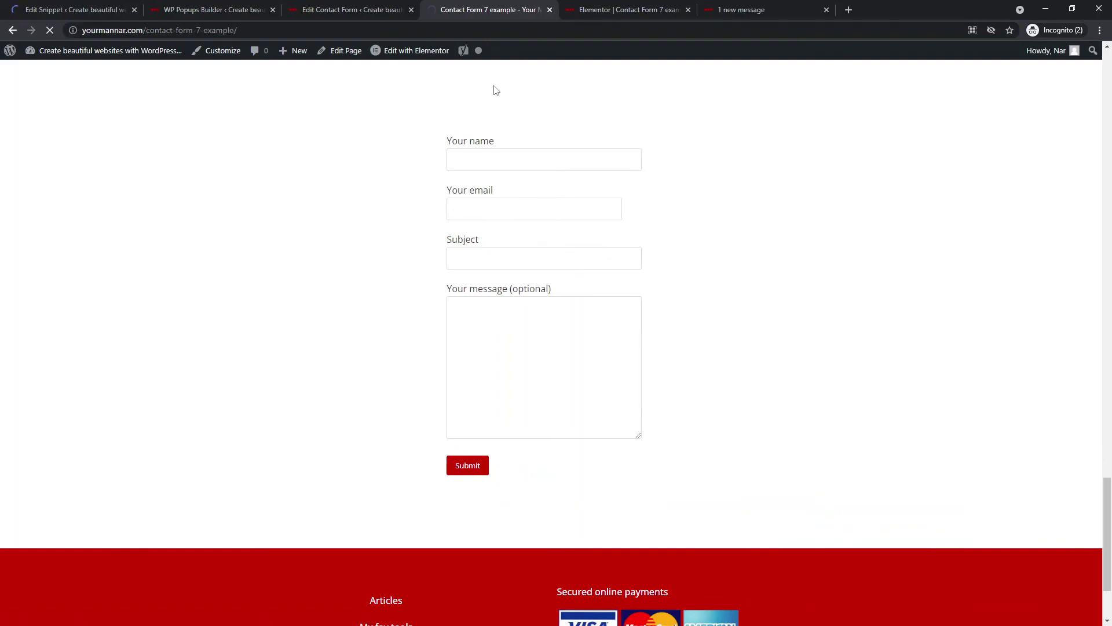
key("ctrl+1")
key("ctrl+4")
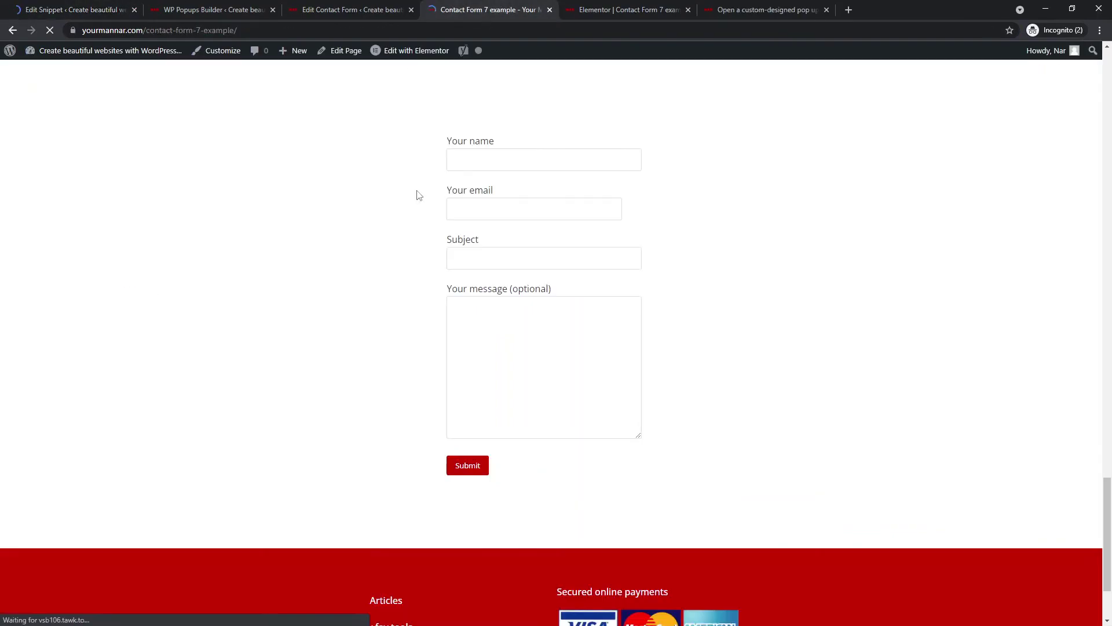
- Submit the test form with 'Yo' in name, email and subject, and message 'YOOOOOOOOOOOO'
left_click(493, 162)
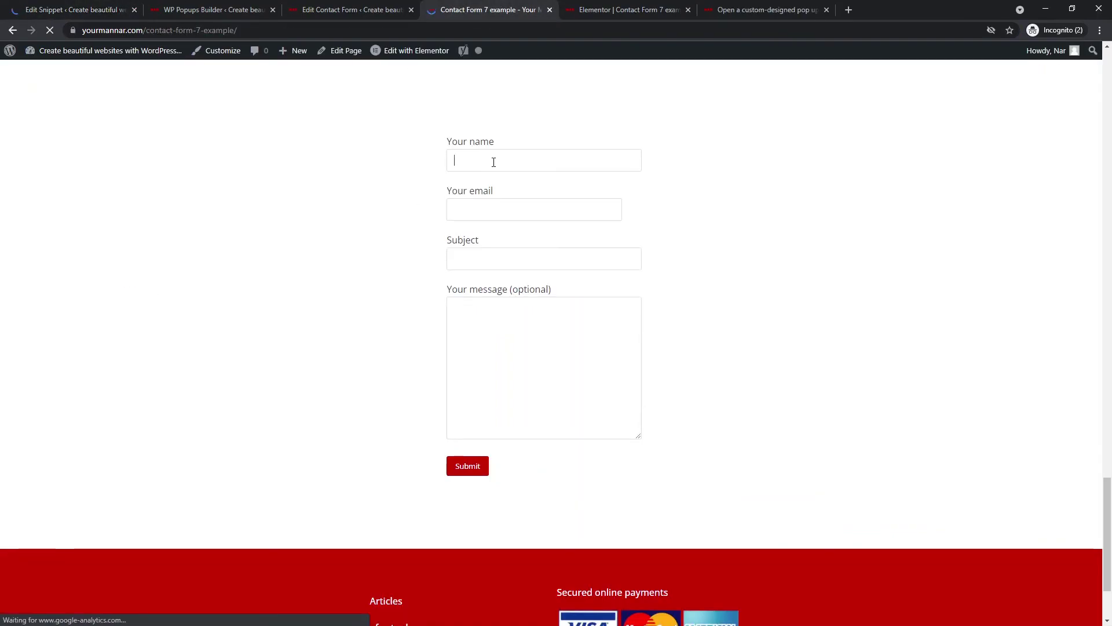
type("Yo")
key("Tab")
type("Yo")
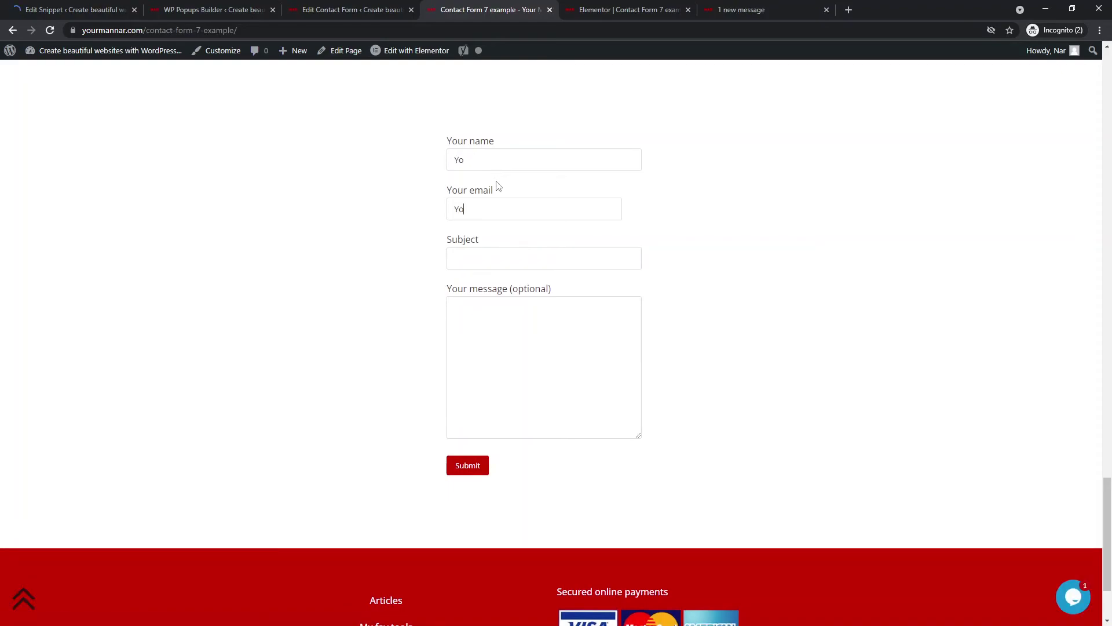
key("Tab")
type("Yo")
key("Tab")
type("YOOOOOOOOOOOO")
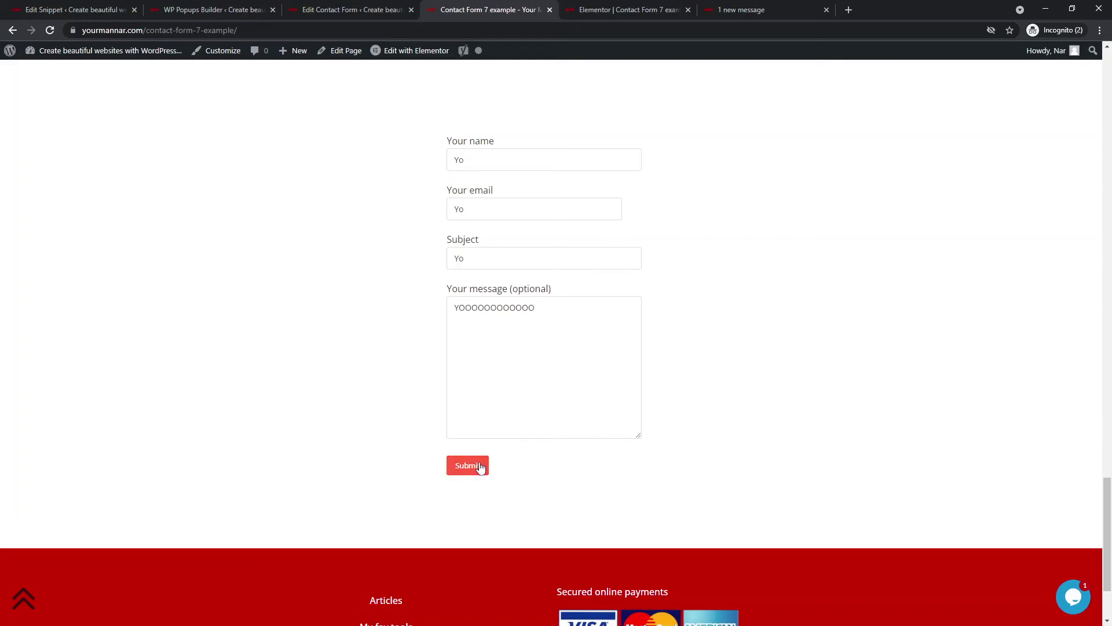
left_click(480, 468)
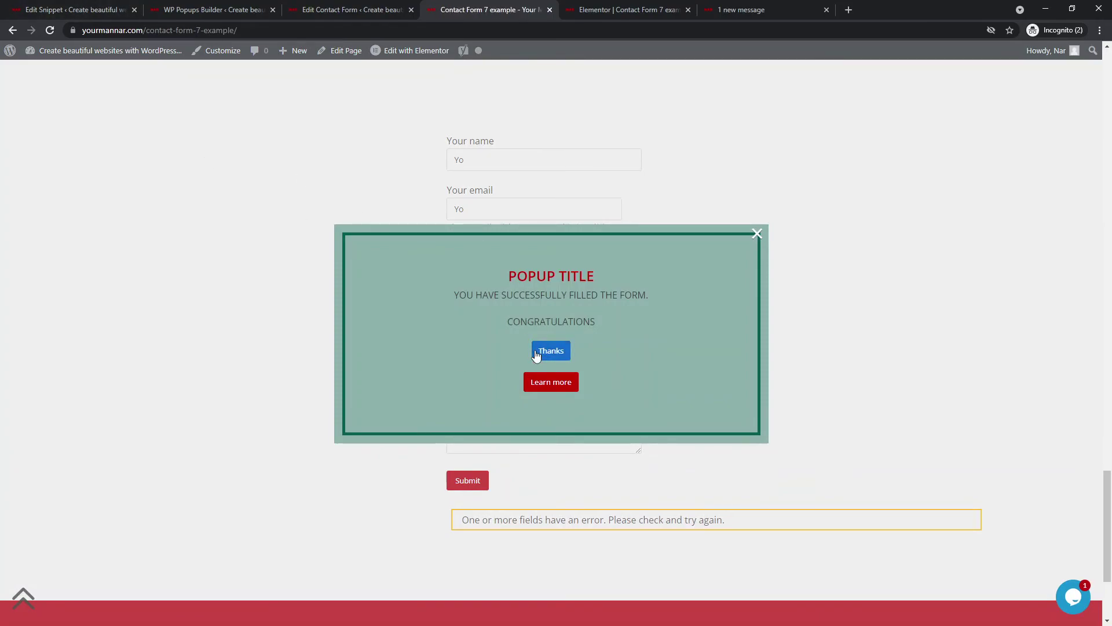
left_click(45, 9)
double_click(267, 258)
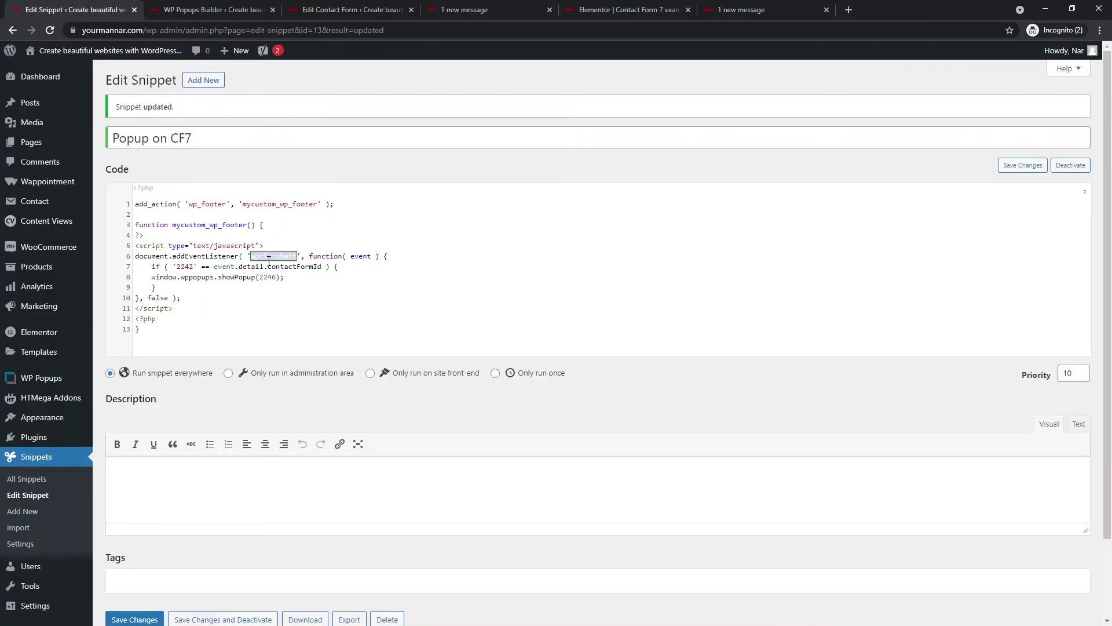
double_click(182, 267)
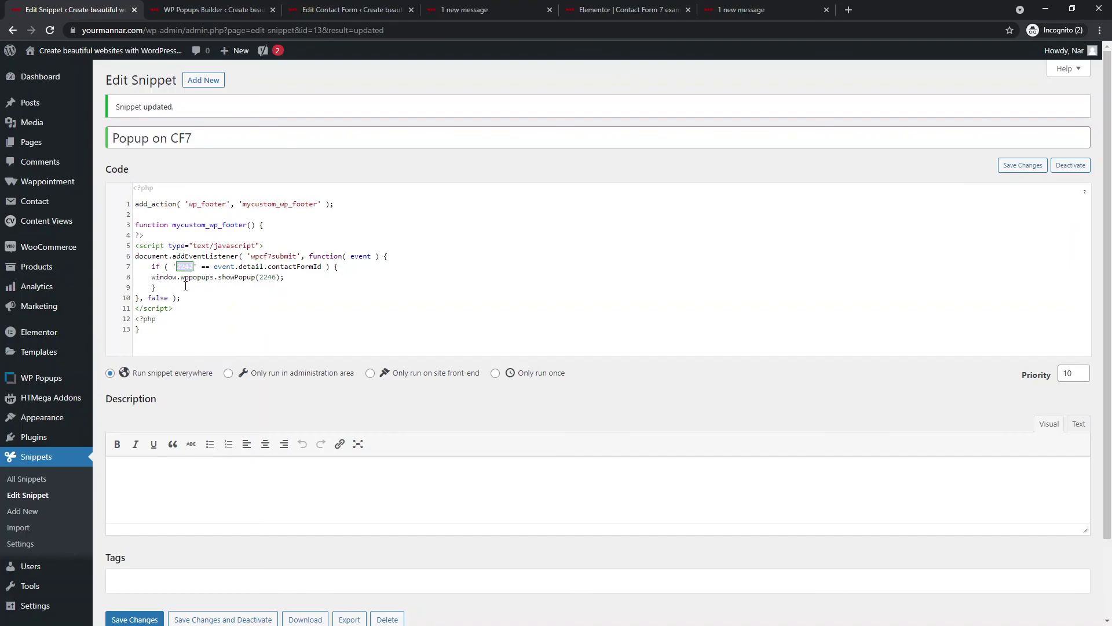
double_click(272, 277)
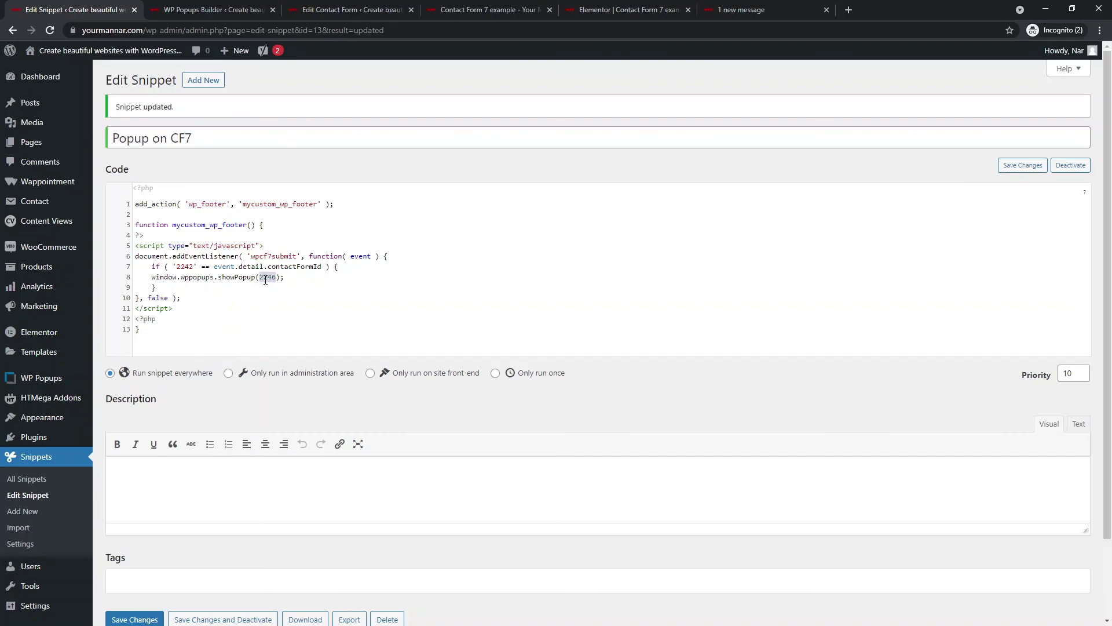
left_click(200, 292)
left_click(753, 10)
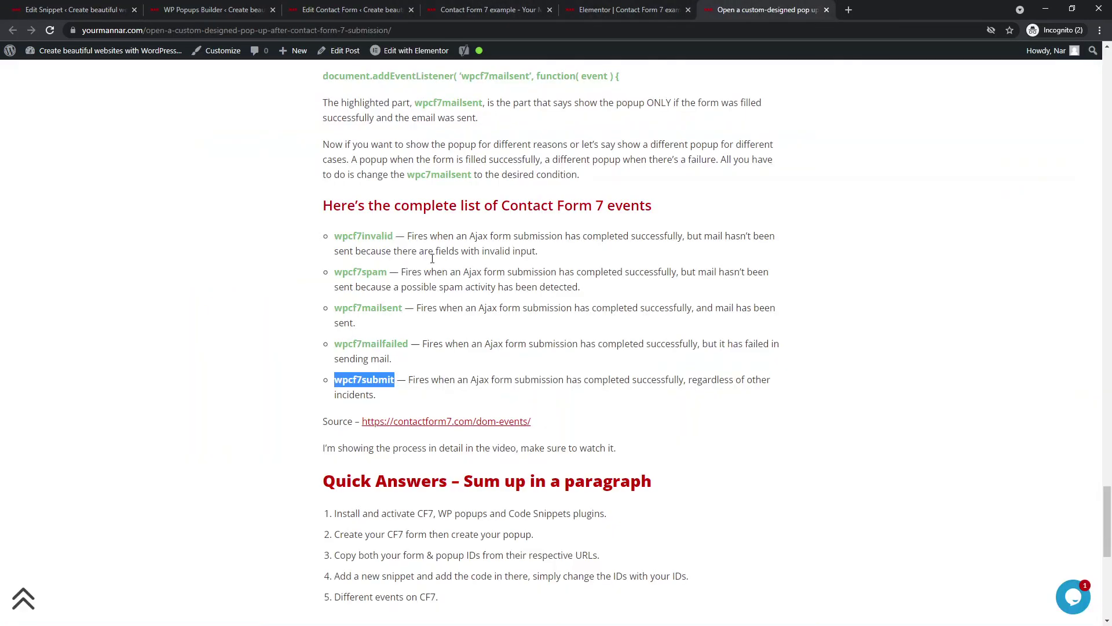
double_click(367, 312)
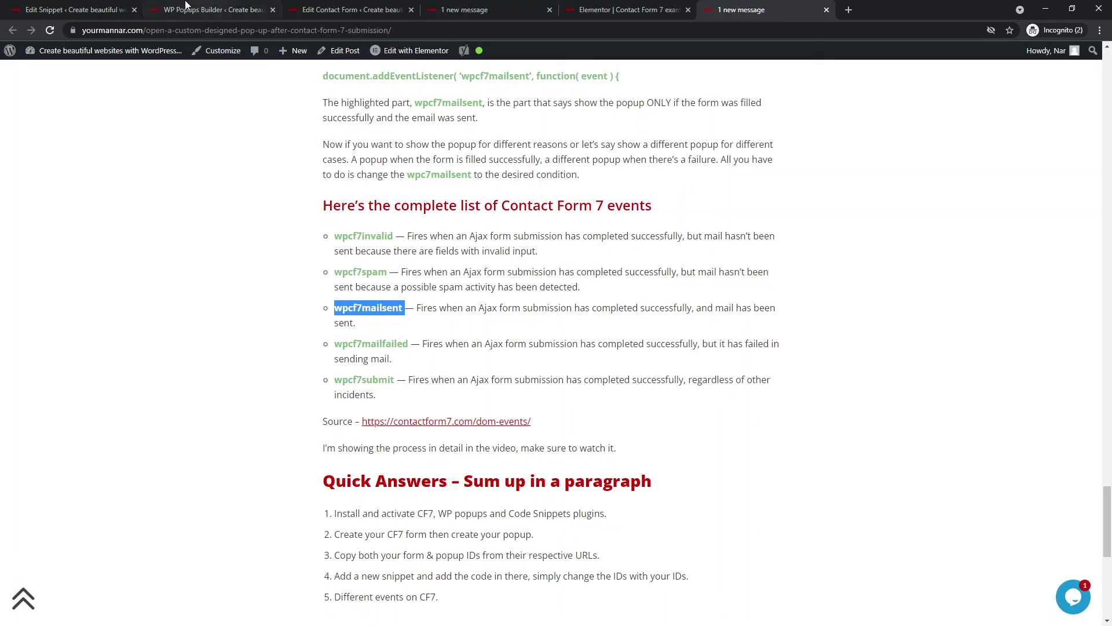
double_click(358, 384)
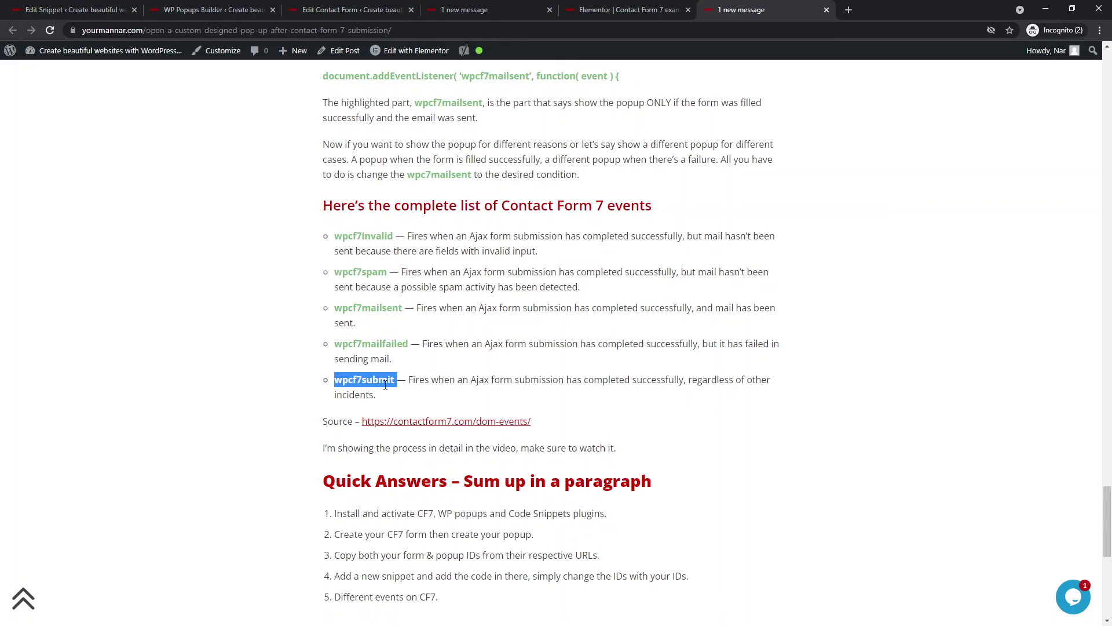
left_click(80, 7)
left_click(259, 277)
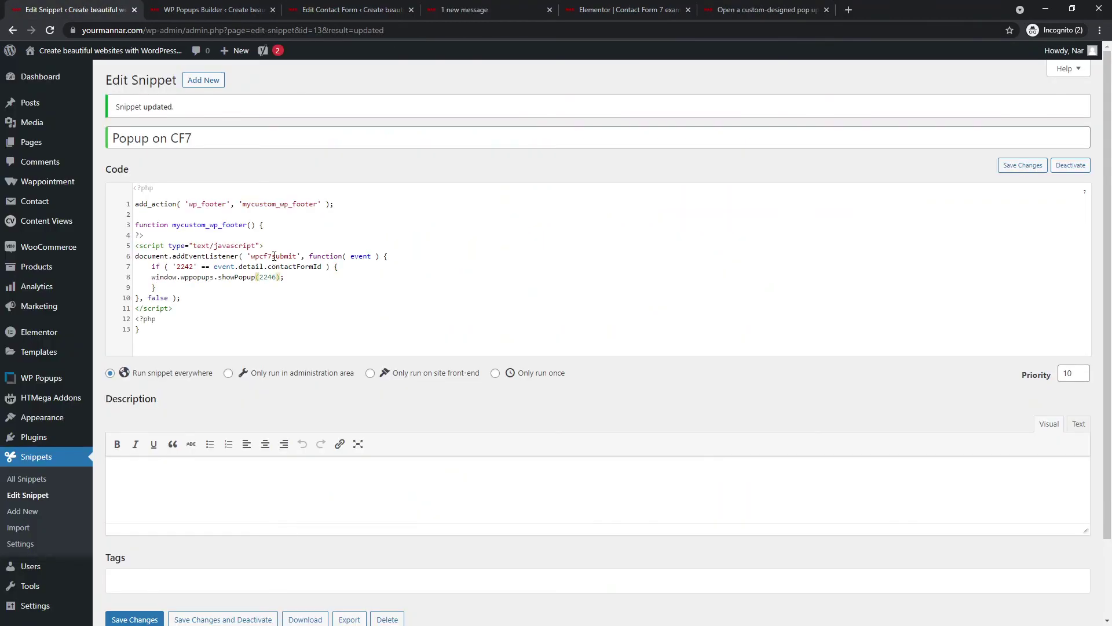
left_click(274, 256)
double_click(273, 256)
left_click(265, 278)
double_click(266, 277)
double_click(263, 255)
double_click(185, 267)
scroll(269, 267, "down", 2)
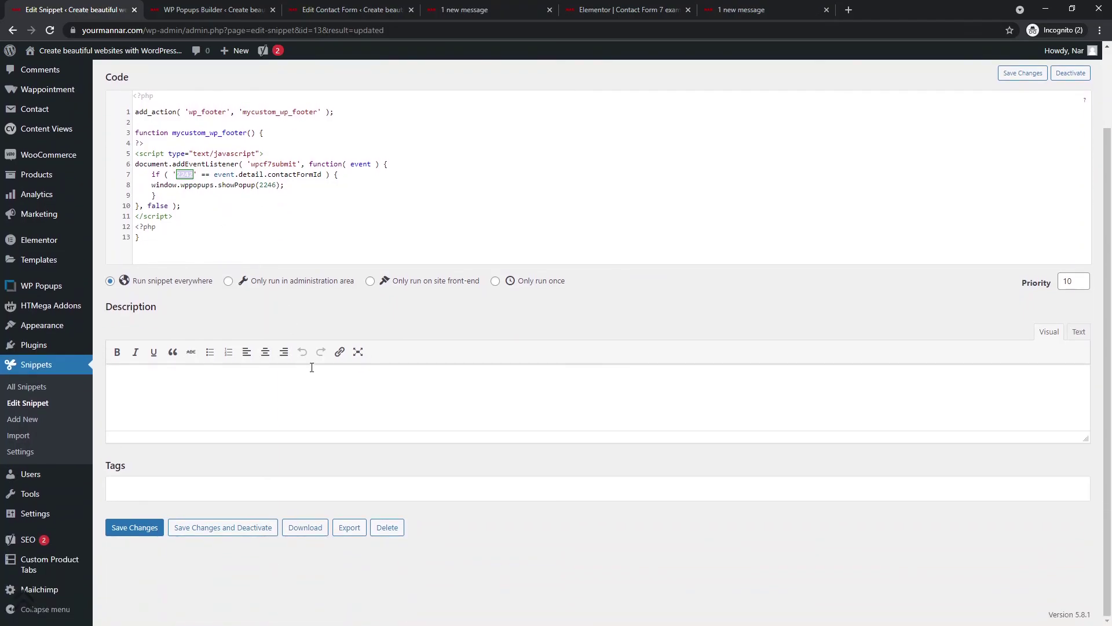
scroll(333, 394, "up", 2)
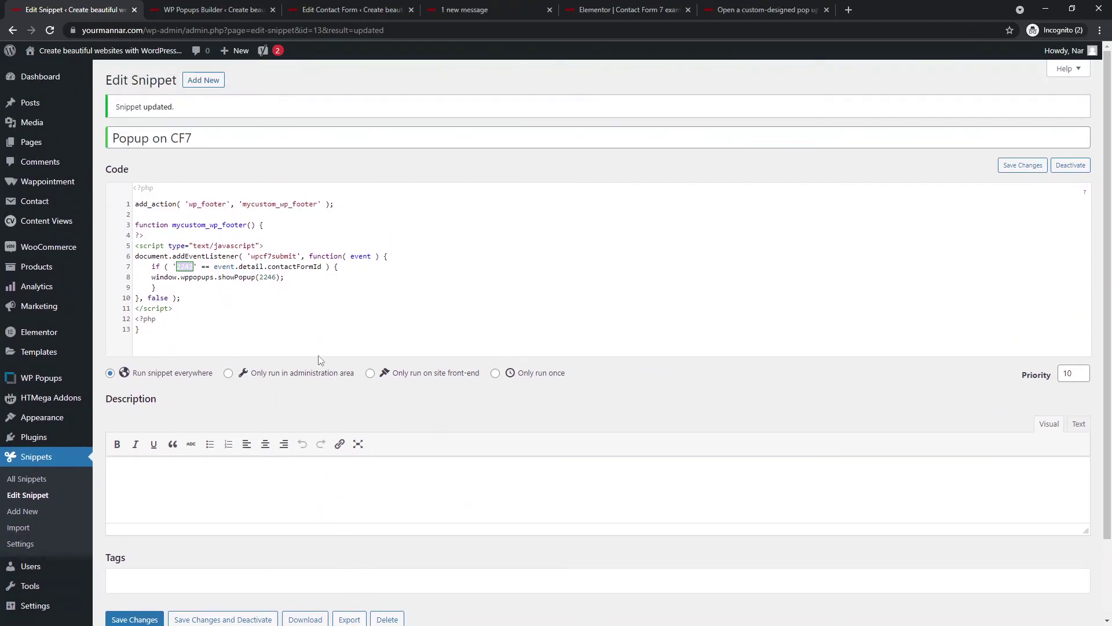